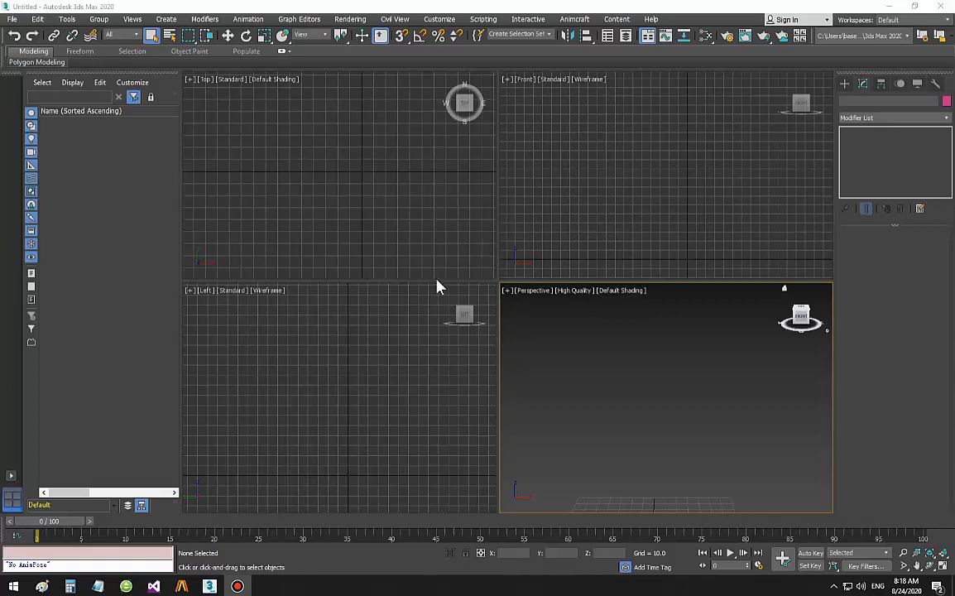
- Open the folder G:\ac_resources\ac_samples in File Explorer
key("super+e")
left_click(508, 128)
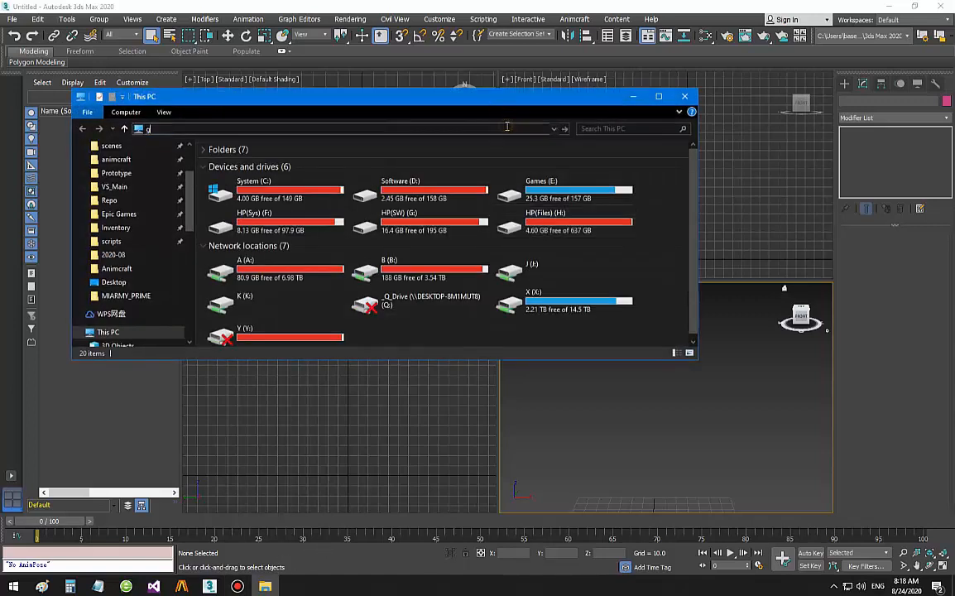
type("g:\\ac")
key("Down")
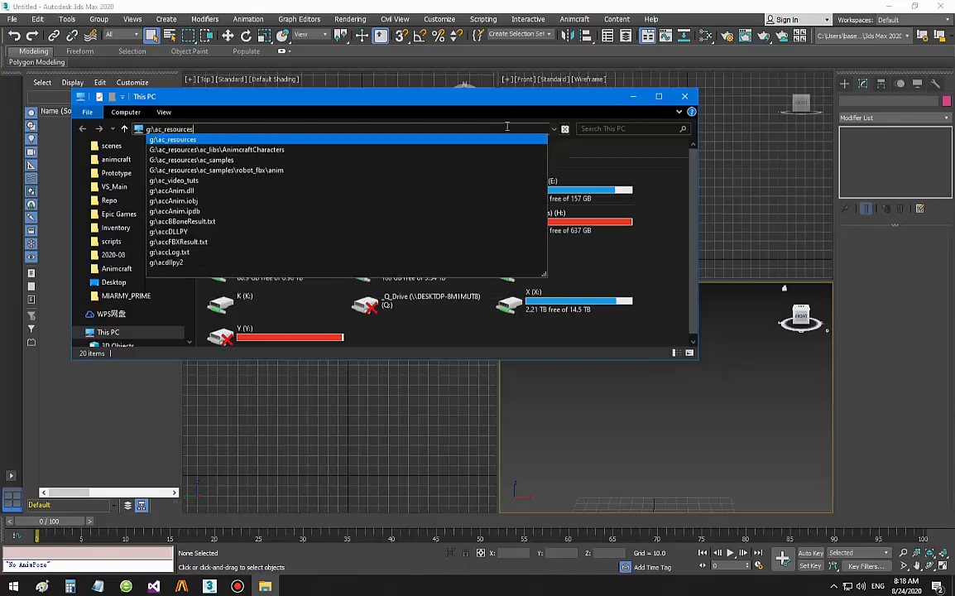
key("Return")
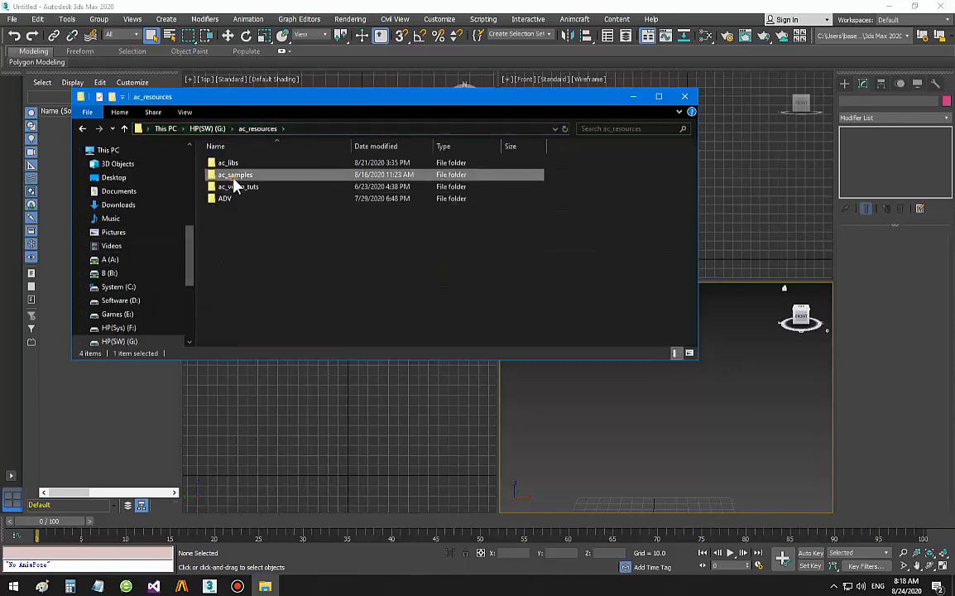
double_click(234, 175)
- Import rubyAnimated002.fbx from the ac_samples folder into the Perspective viewport and place the character on the grid
left_click_drag(405, 100, 462, 136)
scroll(322, 314, "down", 10)
left_click(315, 306)
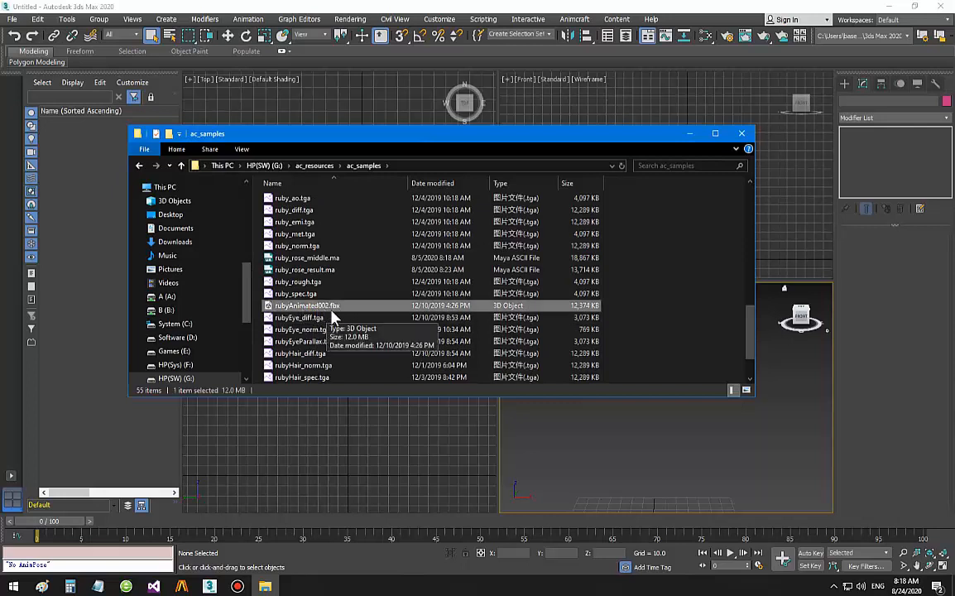
left_click_drag(334, 311, 605, 445)
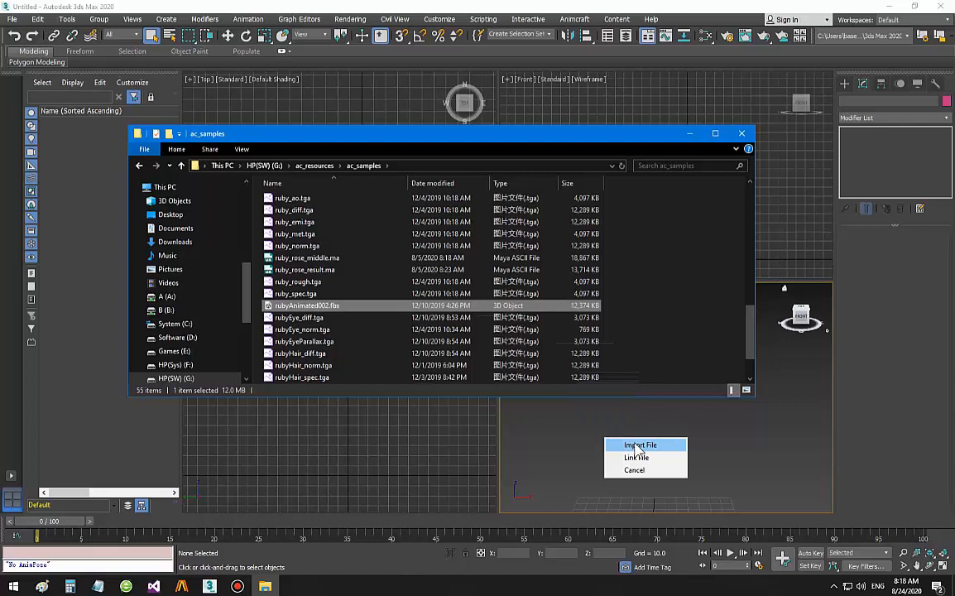
left_click(639, 450)
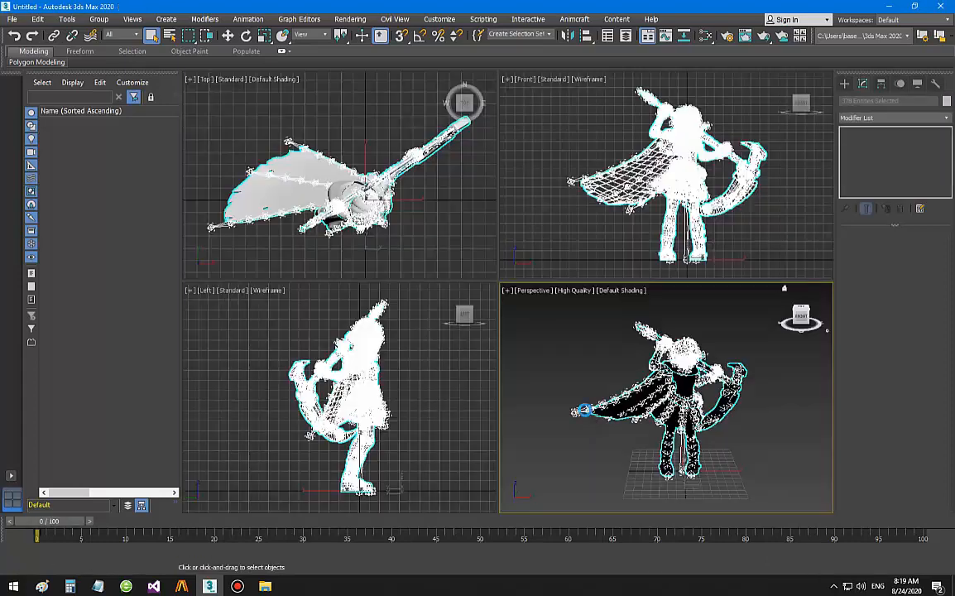
left_click(684, 473)
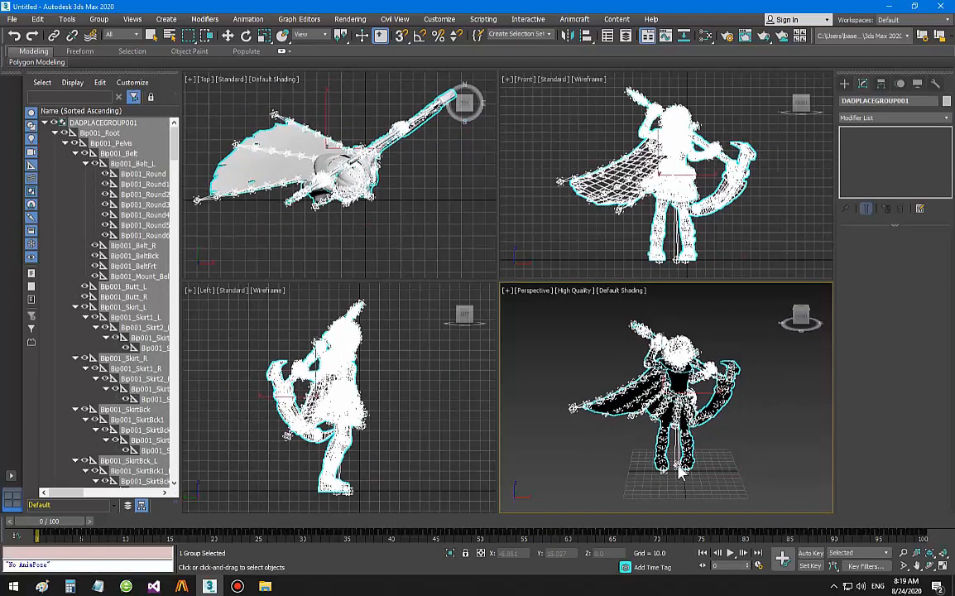
left_click(678, 467)
- Select the character's Bip001_Root helper and move it to the world origin by setting X and Y to 0
middle_click_drag(715, 457, 638, 440)
left_click(654, 430)
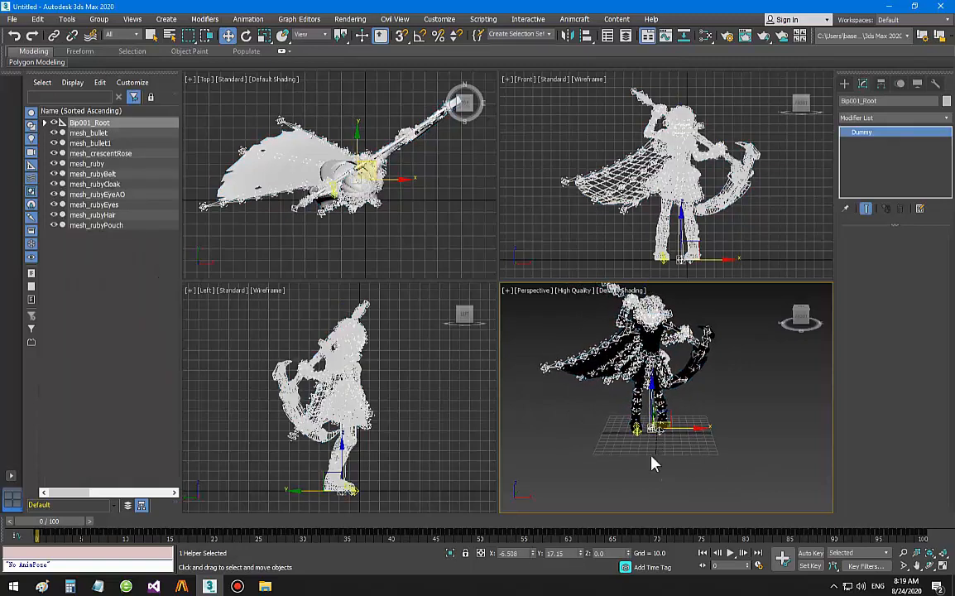
mouse_move(654, 464)
middle_mouse_down()
mouse_move(671, 470)
mouse_move(649, 483)
middle_mouse_up()
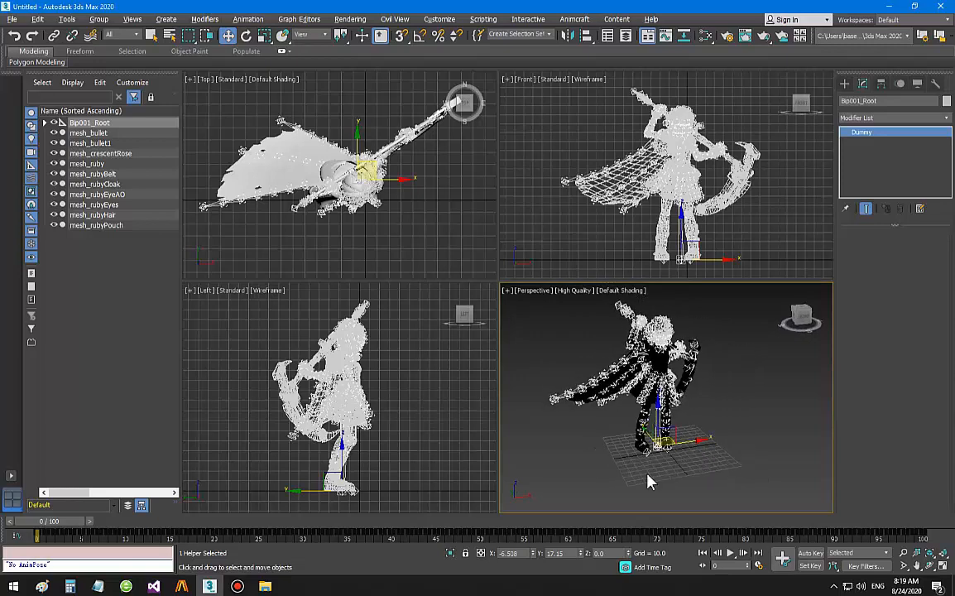
left_click(510, 553)
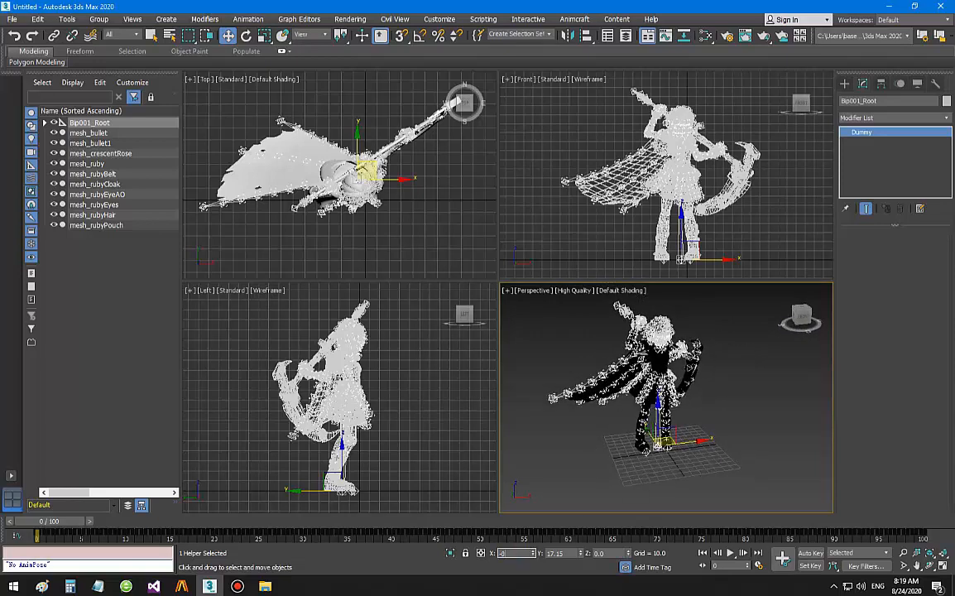
type("-0")
key("Tab")
type("0")
key("Return")
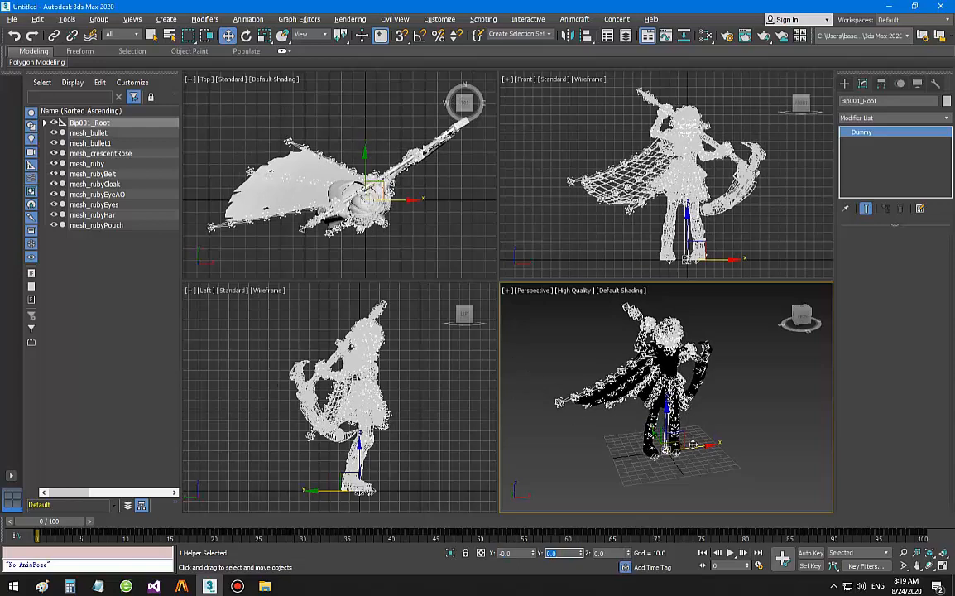
- Switch the Perspective viewport to Standard quality and maximize it
scroll(694, 403, "up", 3)
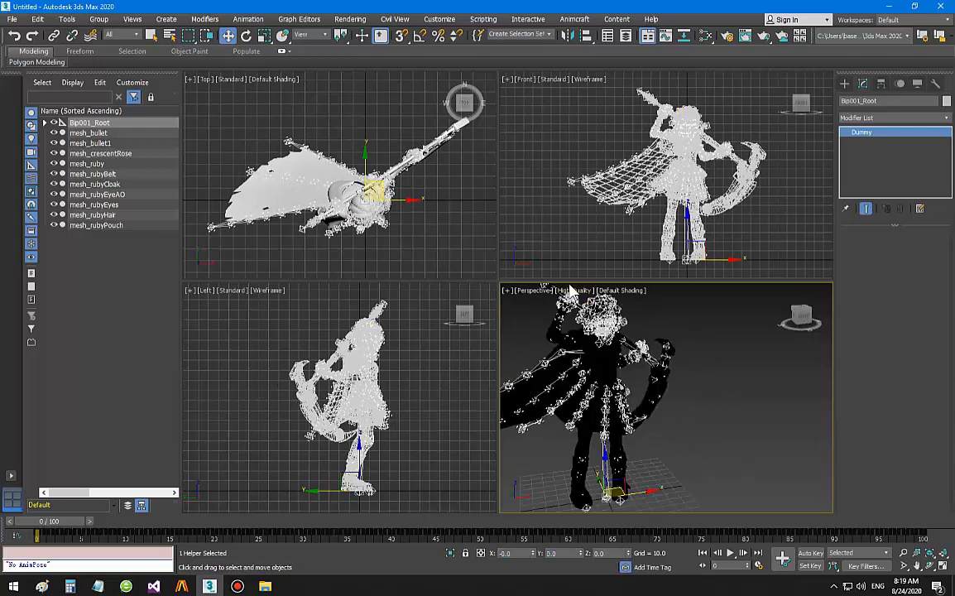
left_click(574, 290)
left_click(608, 331)
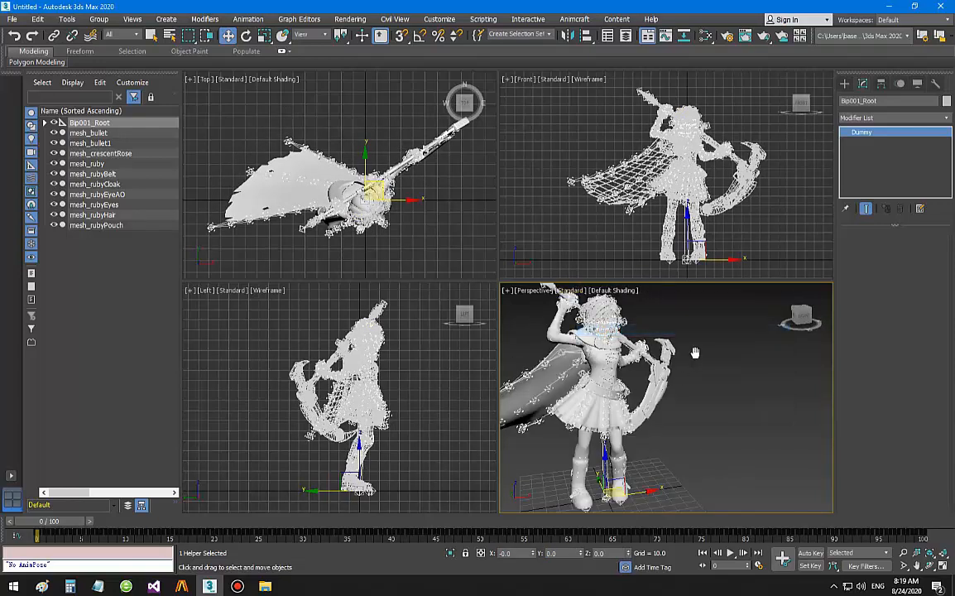
left_click(507, 291)
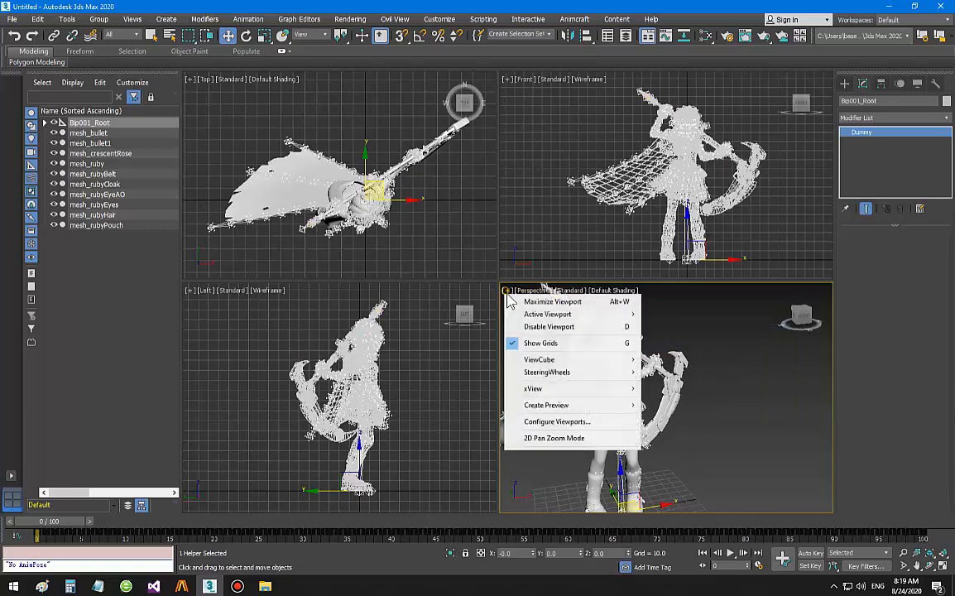
left_click(542, 301)
middle_click_drag(565, 356, 546, 383, "alt")
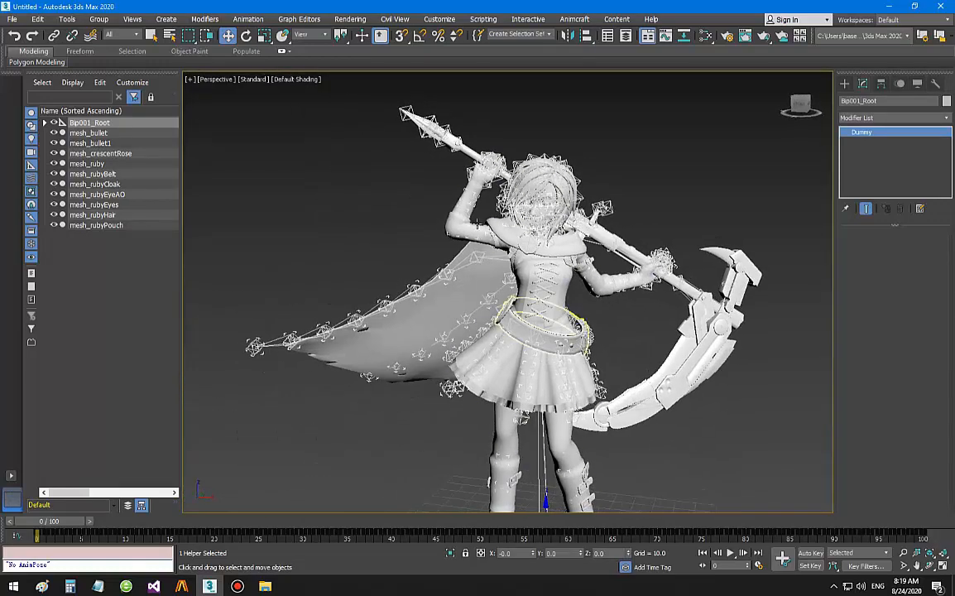
- Display the viewport with Wireframe Override and select the Bip001_Pelvis bone inside the character's body
left_click(296, 78)
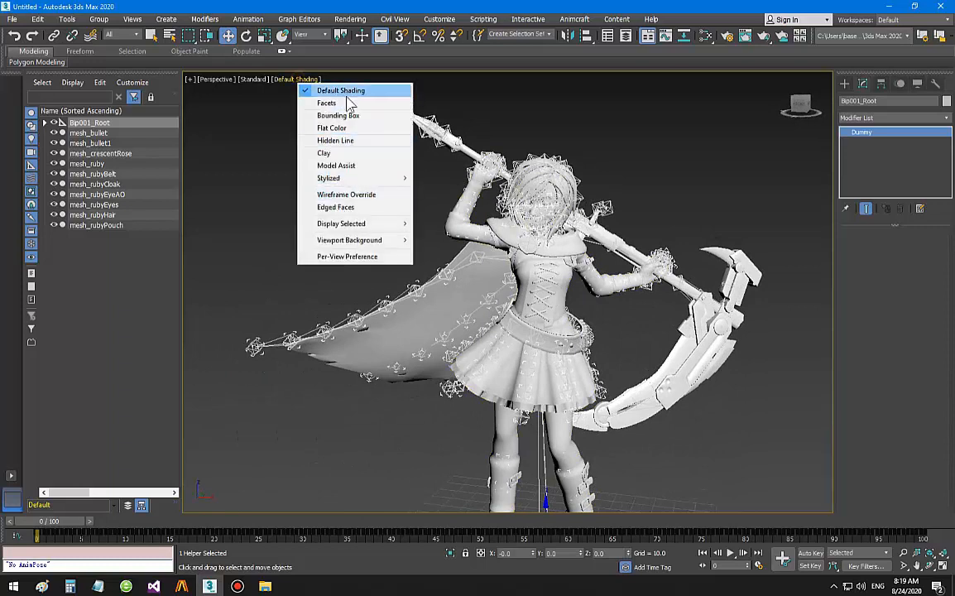
left_click(343, 195)
middle_click_drag(634, 354, 582, 386)
scroll(557, 361, "up", 5)
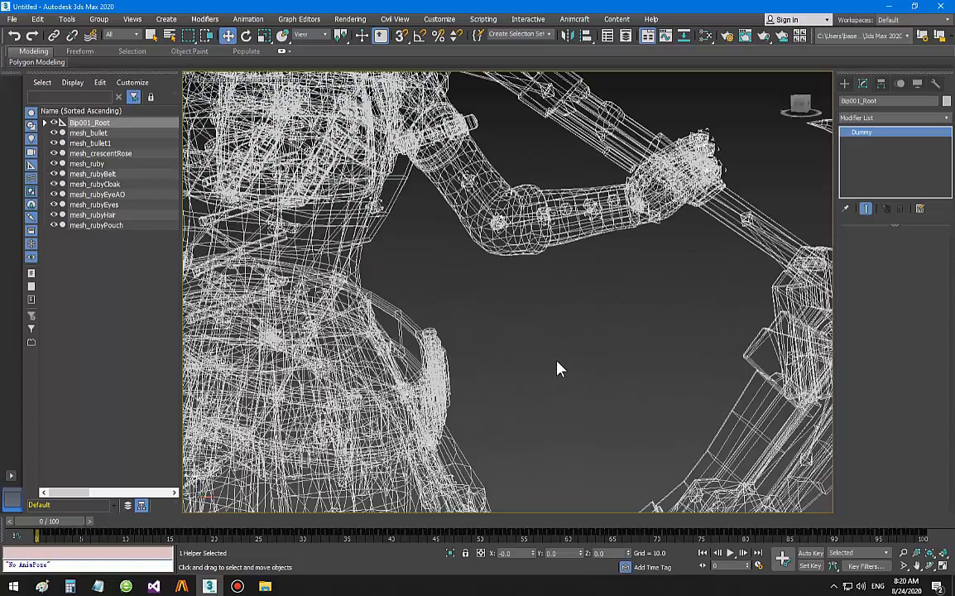
scroll(500, 315, "down", 3)
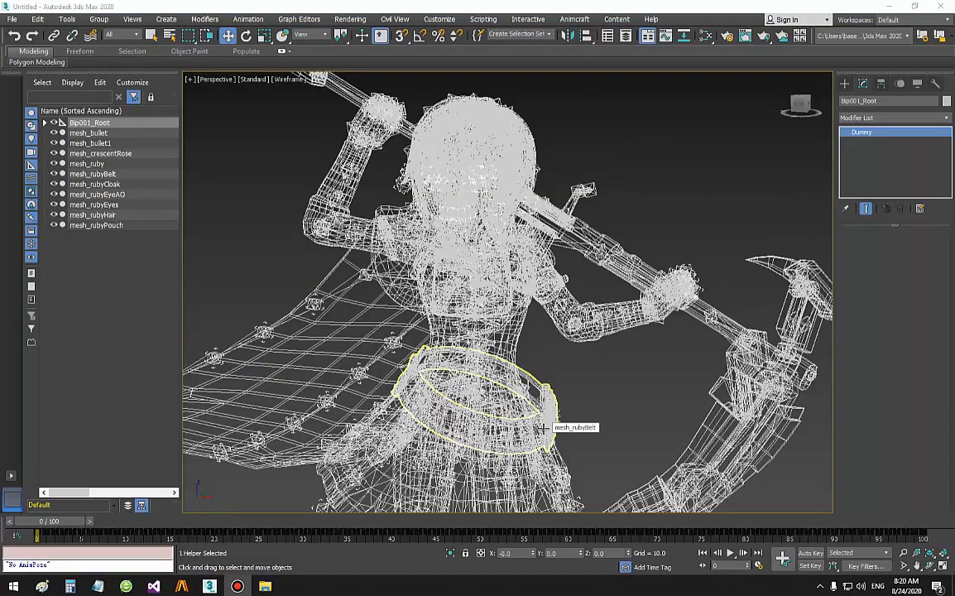
middle_click_drag(482, 366, 457, 356)
scroll(495, 369, "down", 3)
middle_click_drag(480, 428, 480, 345)
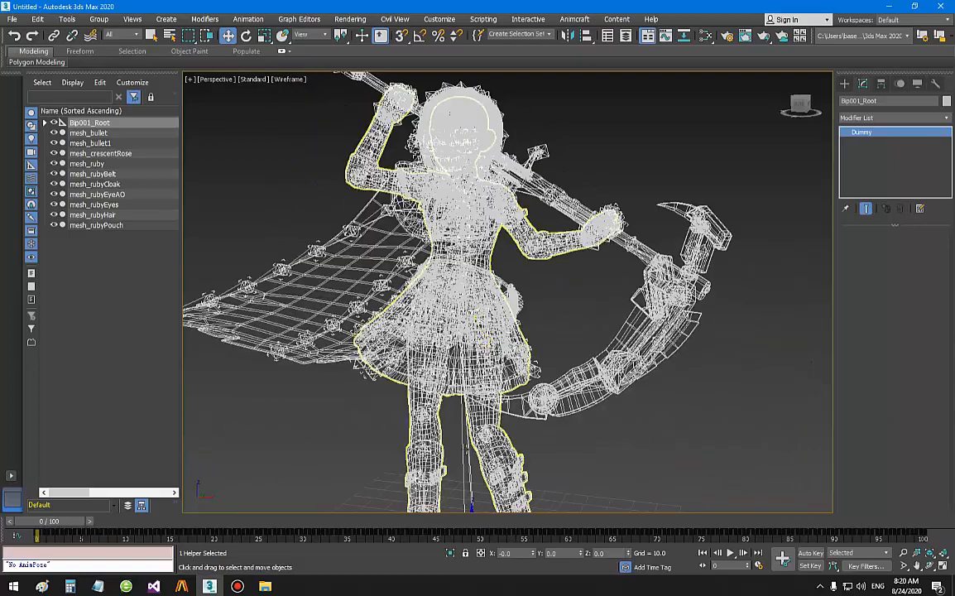
left_click(464, 460)
middle_click_drag(467, 452, 481, 510)
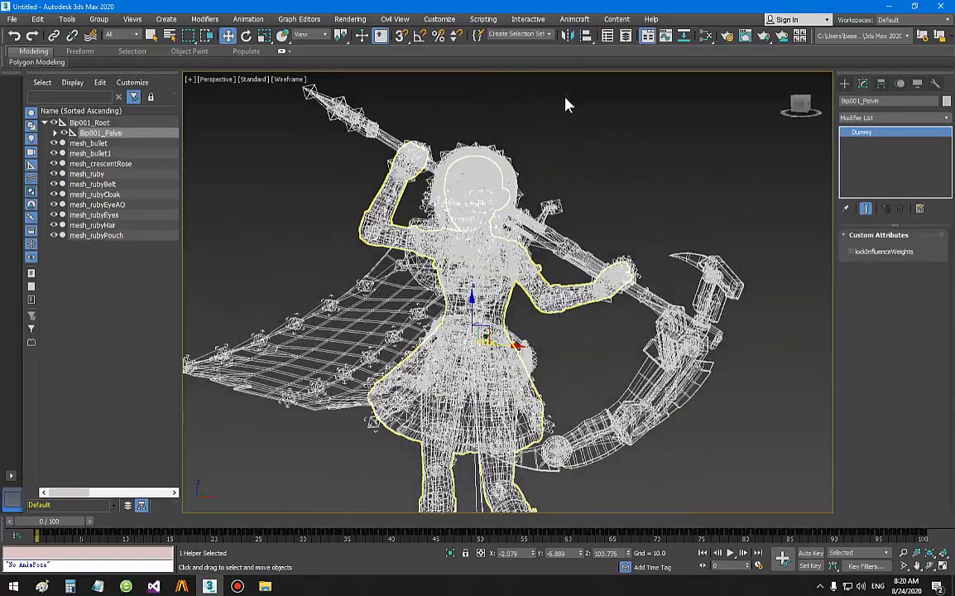
- Open Animcraft's Convert Fbx To Biped tool and move the Controller Mapping Editor beside the character
left_click(577, 22)
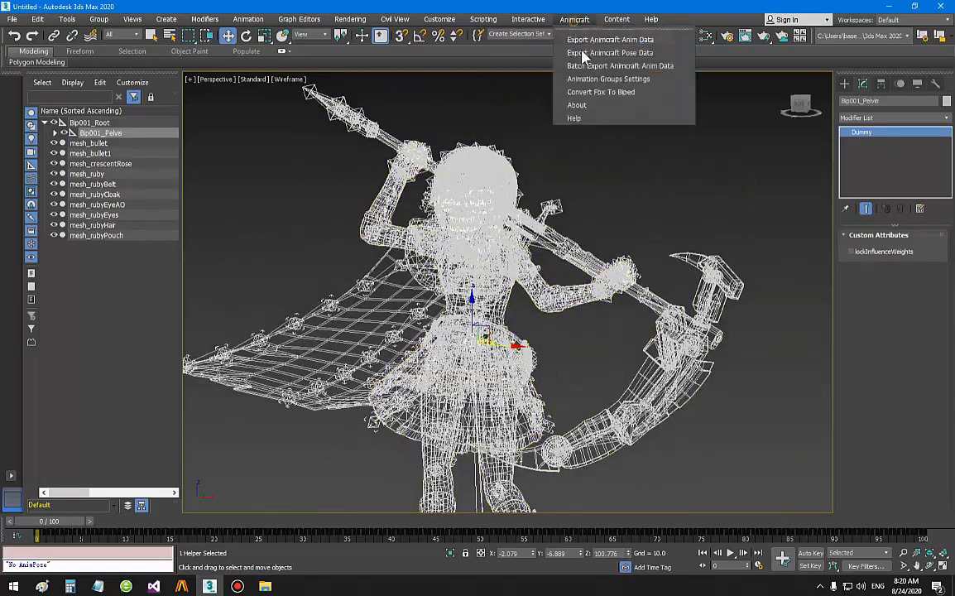
left_click(575, 93)
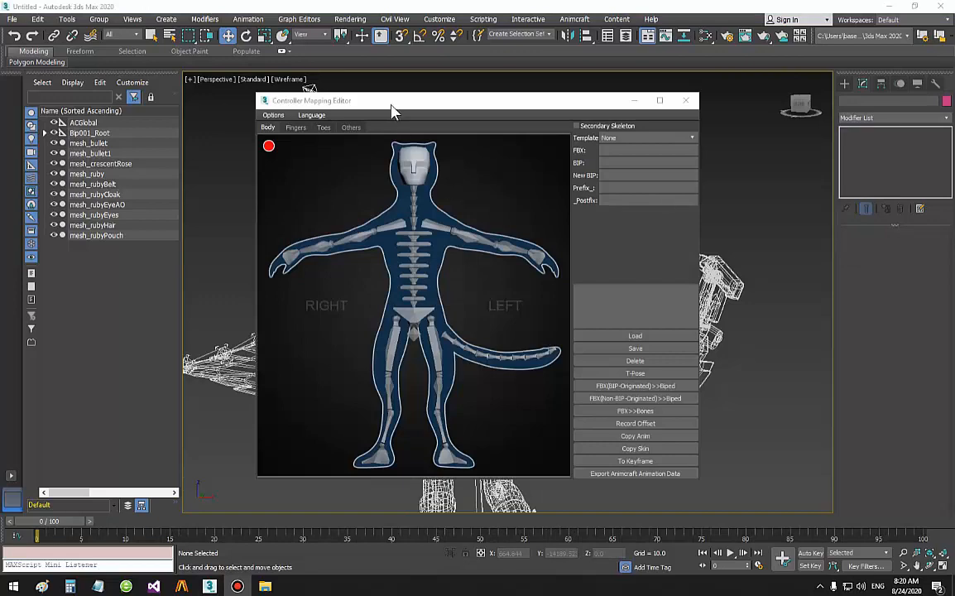
left_click_drag(393, 110, 646, 122)
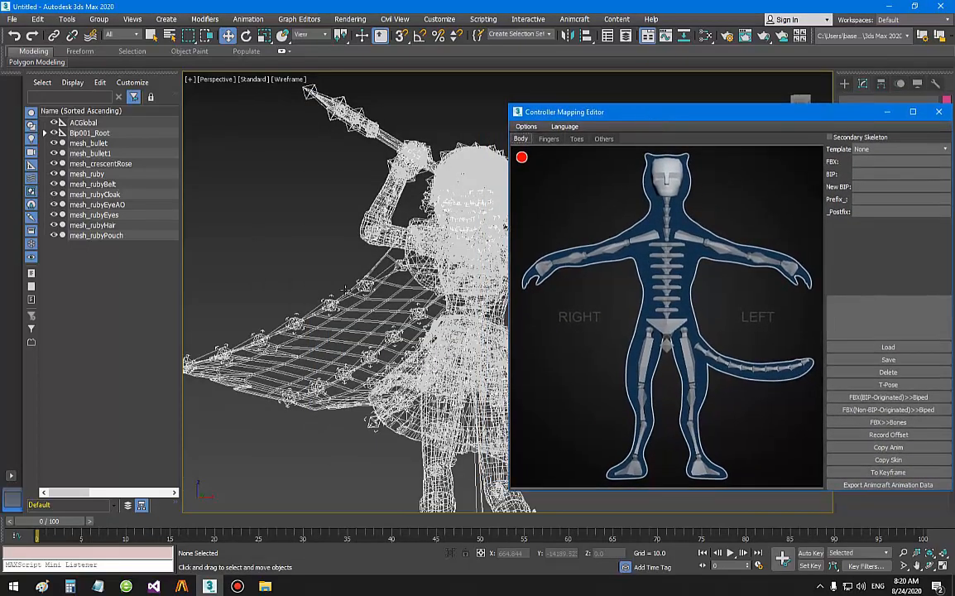
- Look over the Fingers and Toes bone maps in the mapping editor and select the ACGlobal helper in the scene
middle_click_drag(344, 289, 575, 273, "alt")
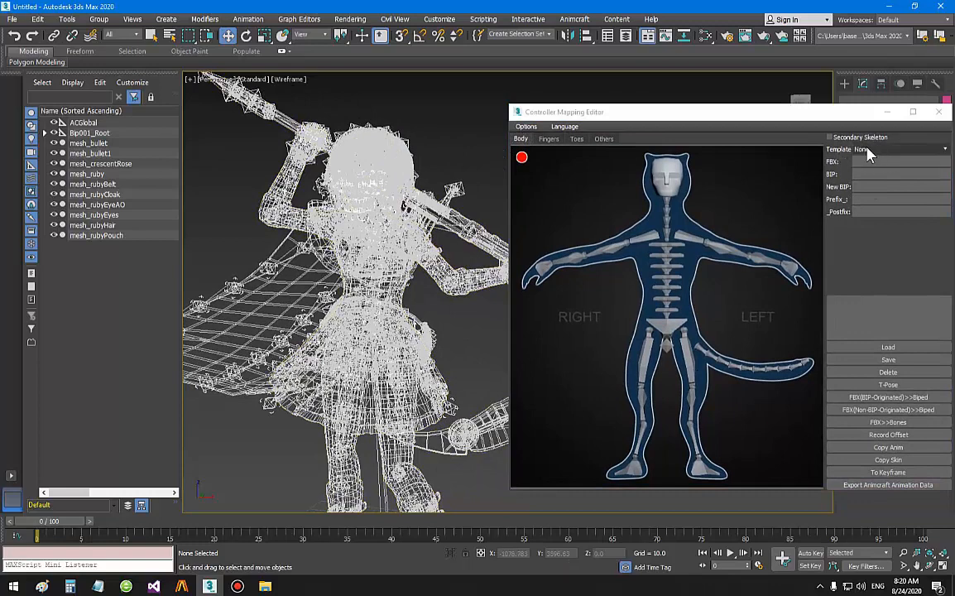
left_click(549, 138)
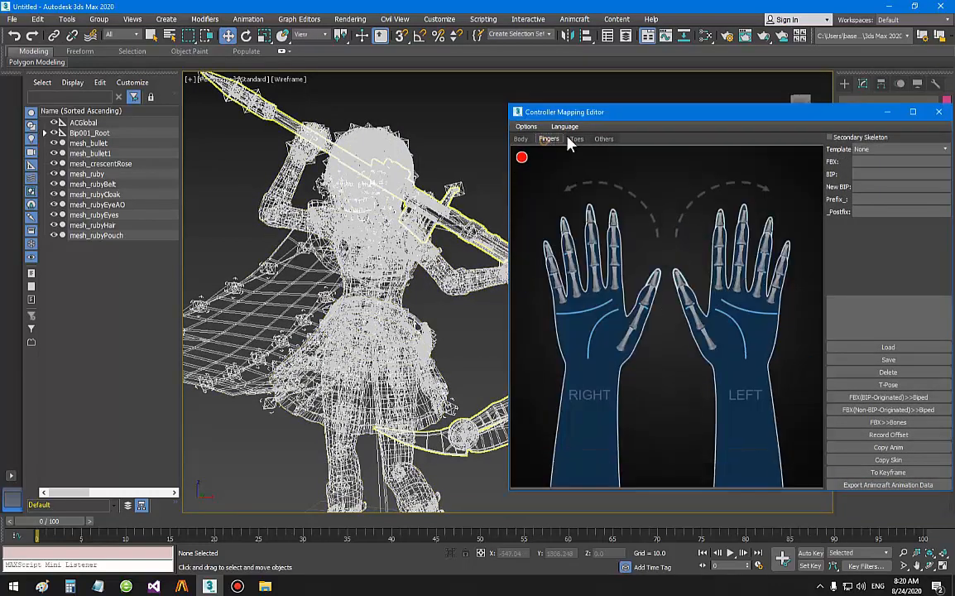
left_click(577, 139)
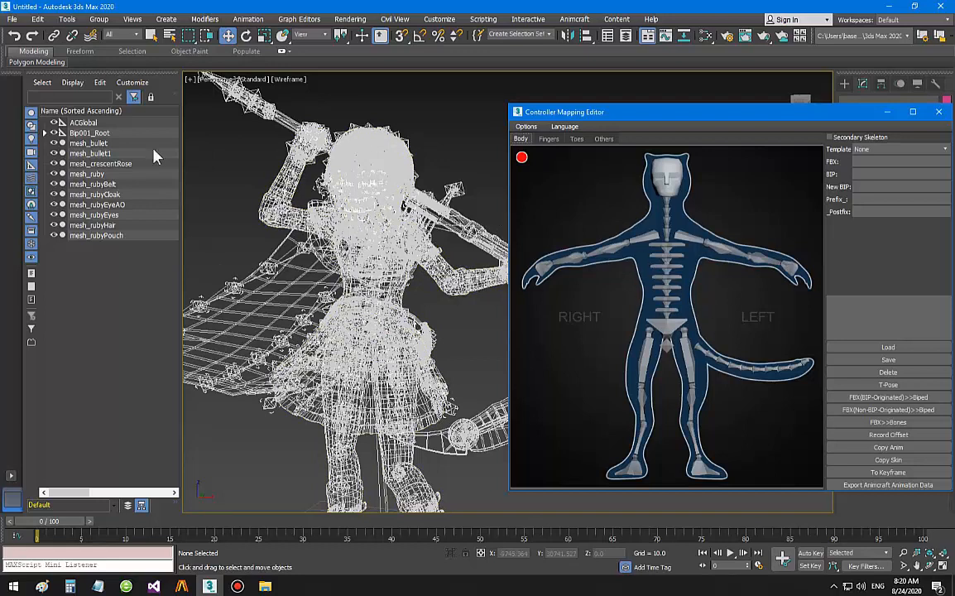
left_click(85, 123)
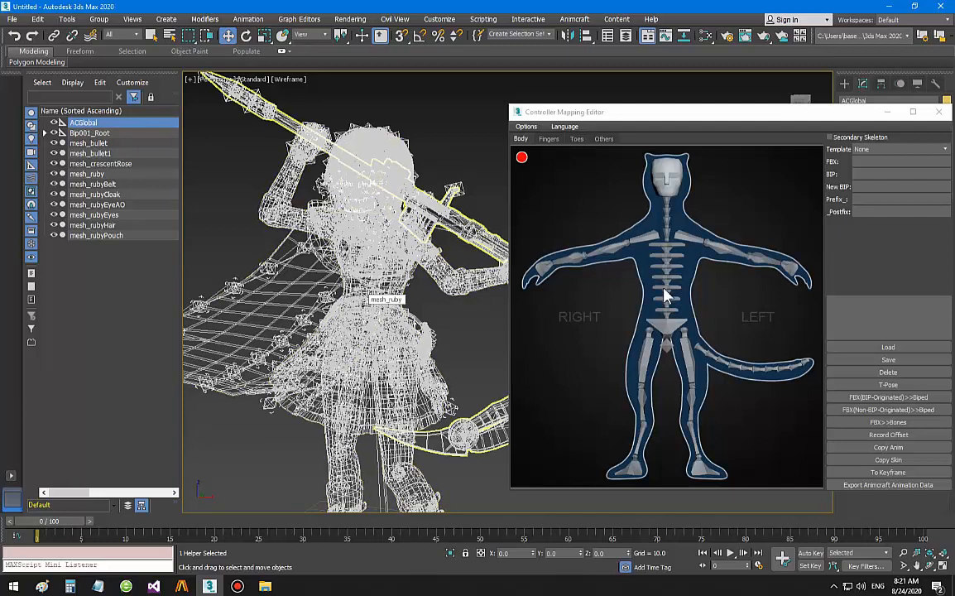
left_click(629, 118)
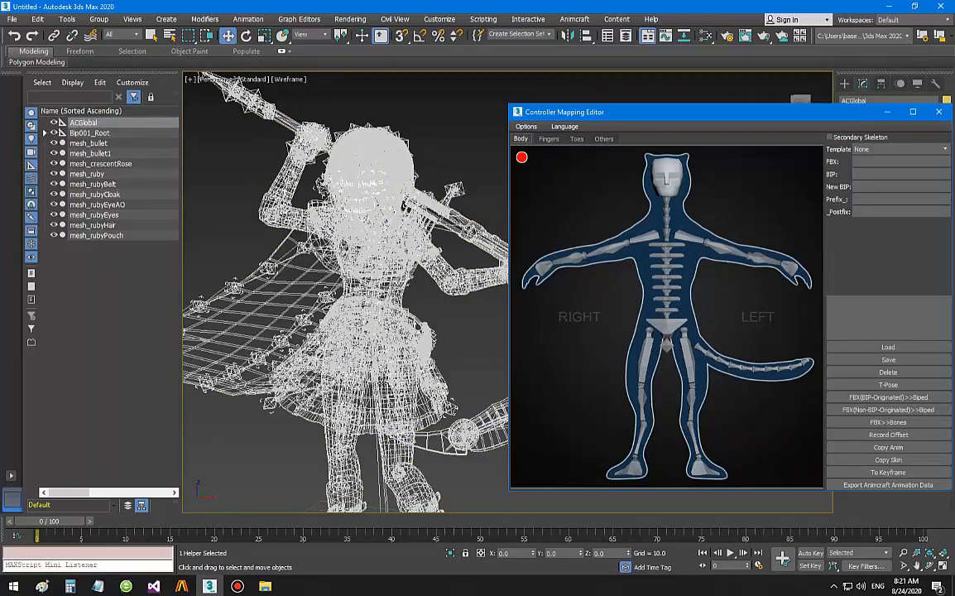
- Select the Bip001_Root helper between the feet and examine the bones around the hips, picking one at the belt
middle_click_drag(422, 381, 394, 369)
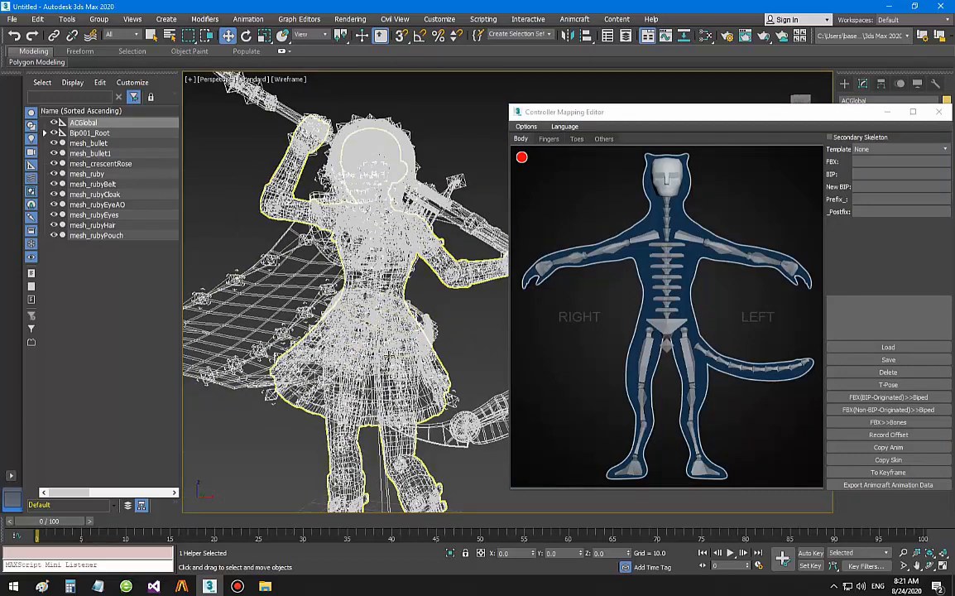
middle_click_drag(390, 355, 379, 348, "alt")
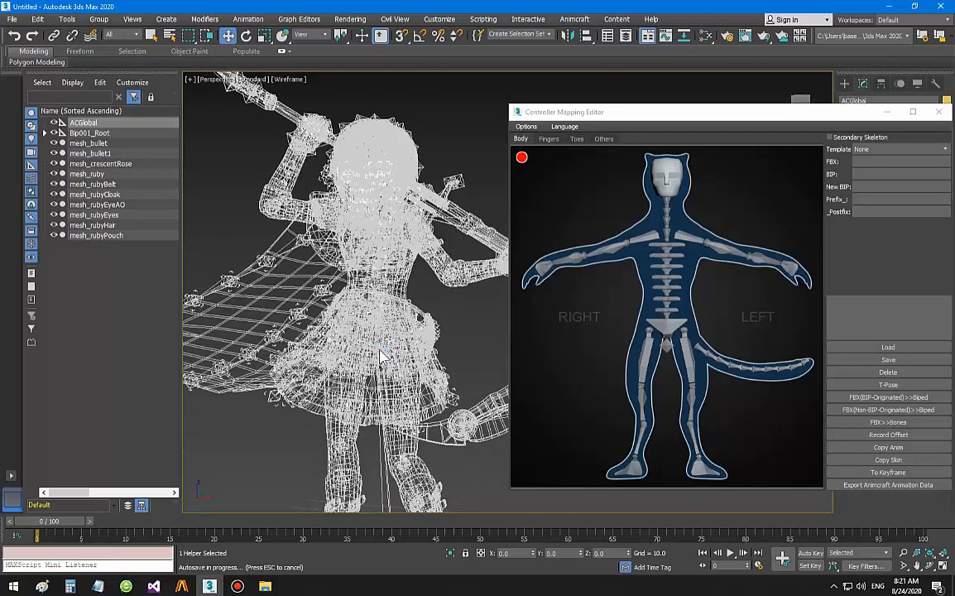
scroll(381, 355, "up", 4)
middle_click_drag(345, 315, 371, 179)
middle_click_drag(395, 273, 396, 98)
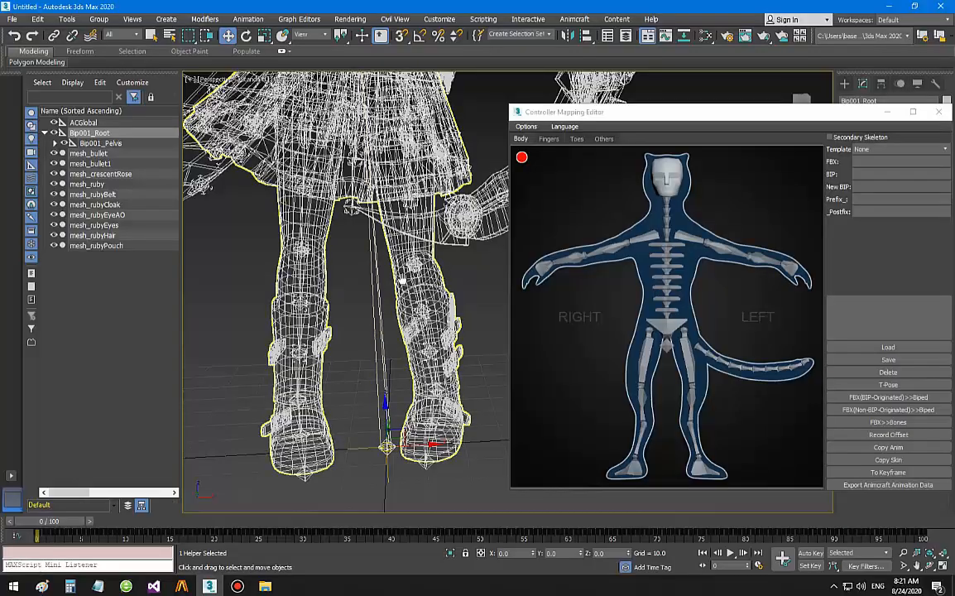
middle_click_drag(350, 385, 361, 75)
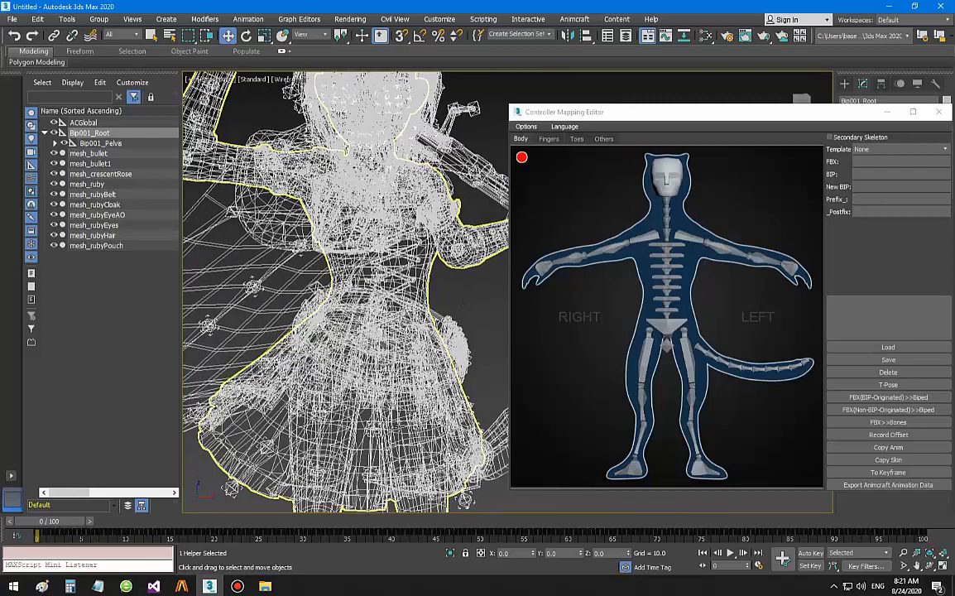
middle_click_drag(399, 422, 382, 335, "alt")
scroll(382, 333, "up", 5)
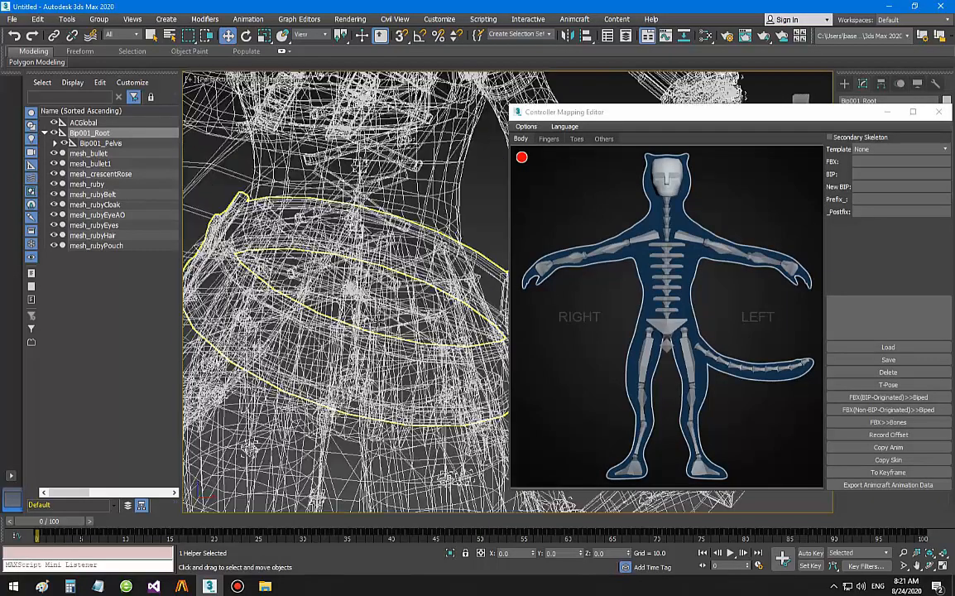
left_click(398, 300)
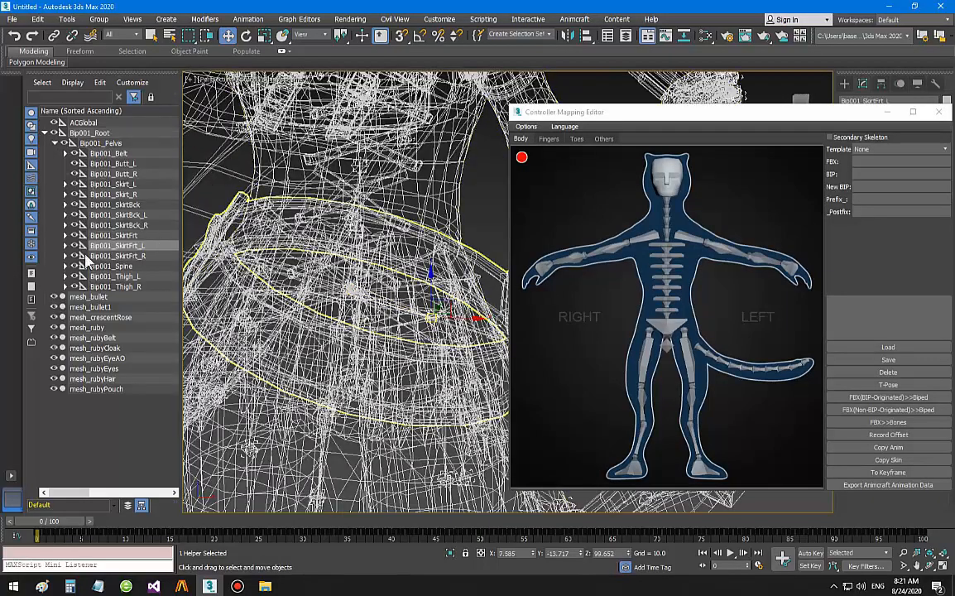
- Freeze all ten mesh objects from mesh_bullet through mesh_rubyPouch so only the bones remain selectable in the scene
left_click(101, 298)
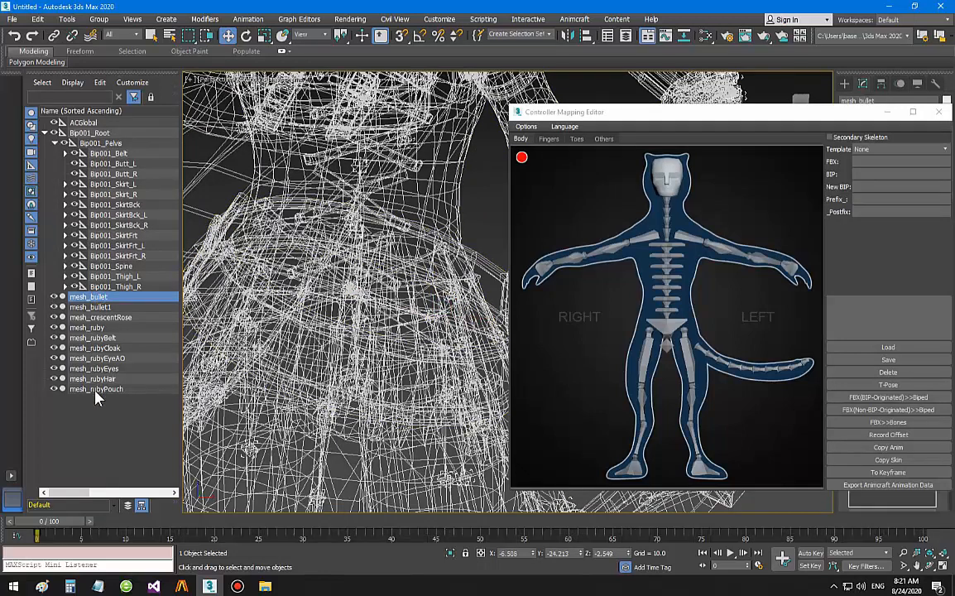
left_click(94, 389, "shift")
right_click(115, 302)
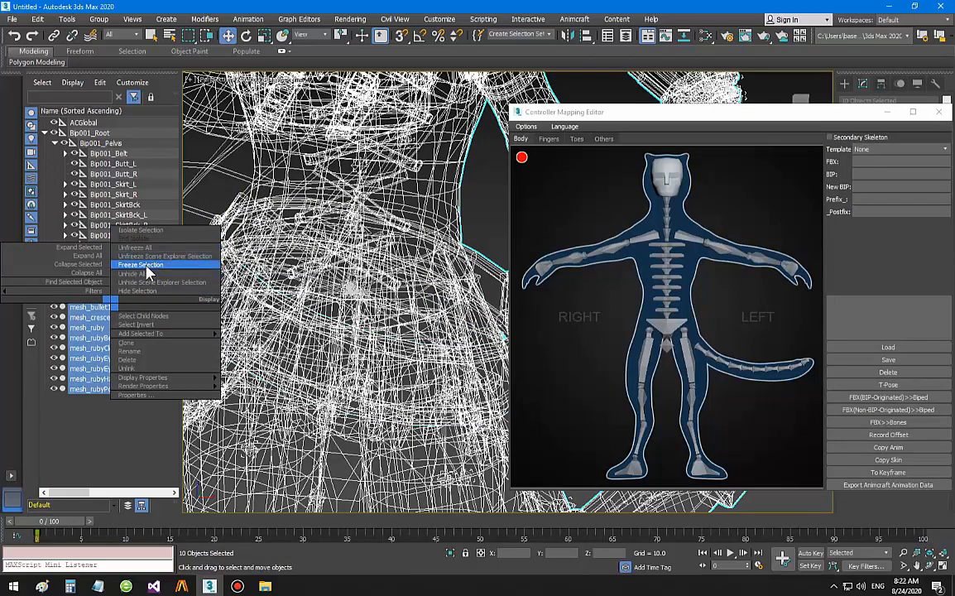
left_click(141, 264)
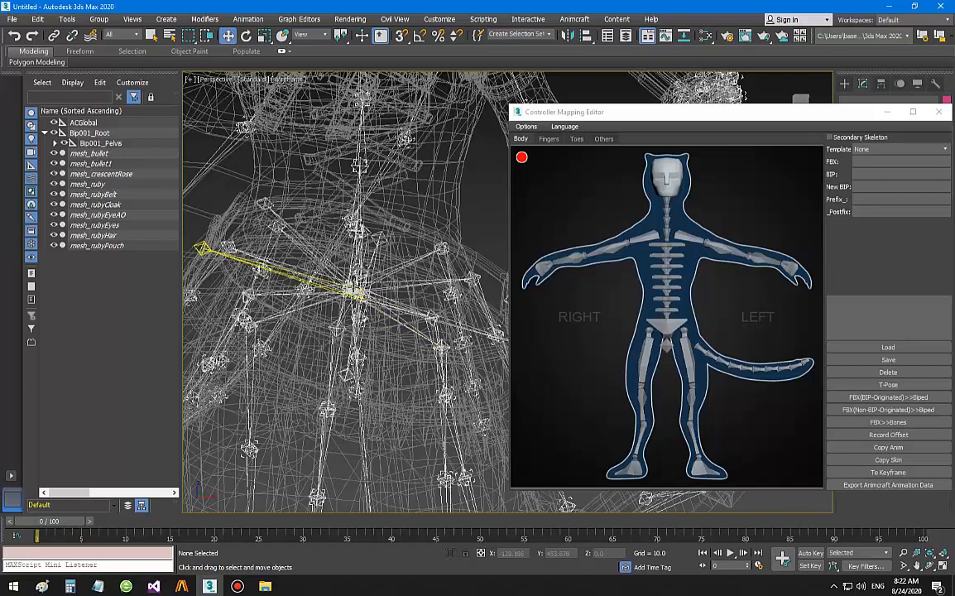
- Select the Bip001_Pelvis bone and map it to the pelvis of the body figure in the mapping editor
left_click(320, 257)
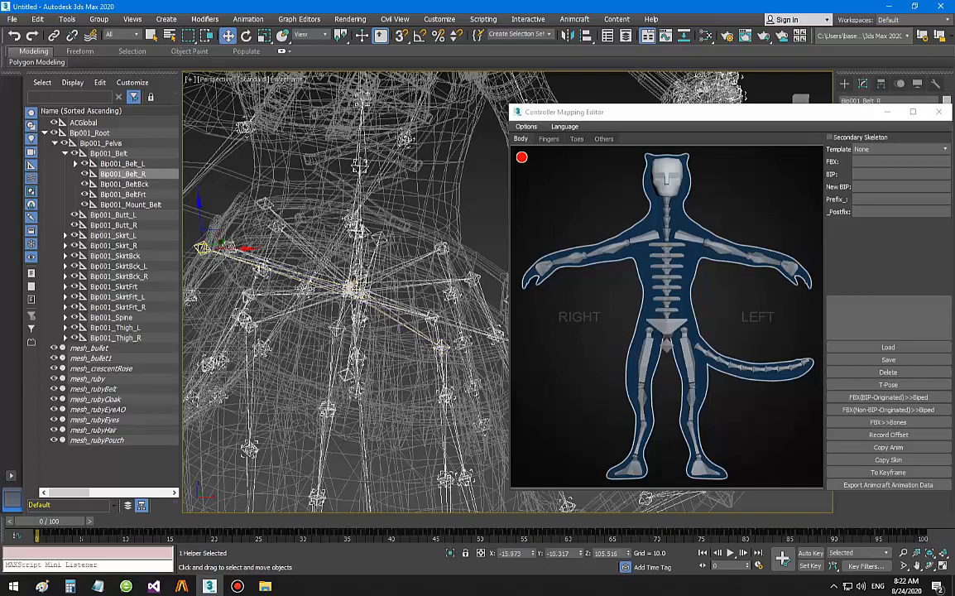
left_click(118, 144)
key("z")
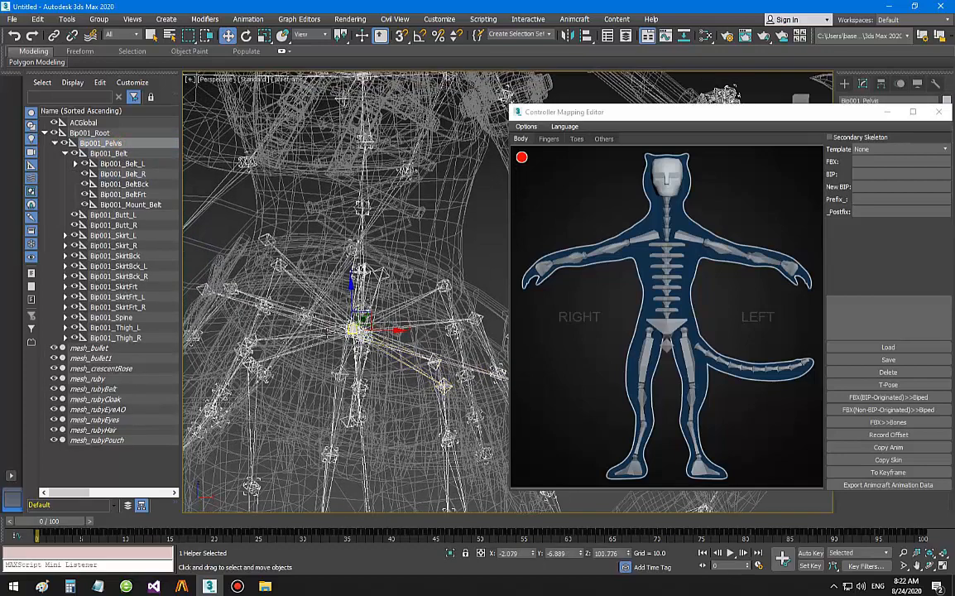
scroll(346, 344, "down", 3)
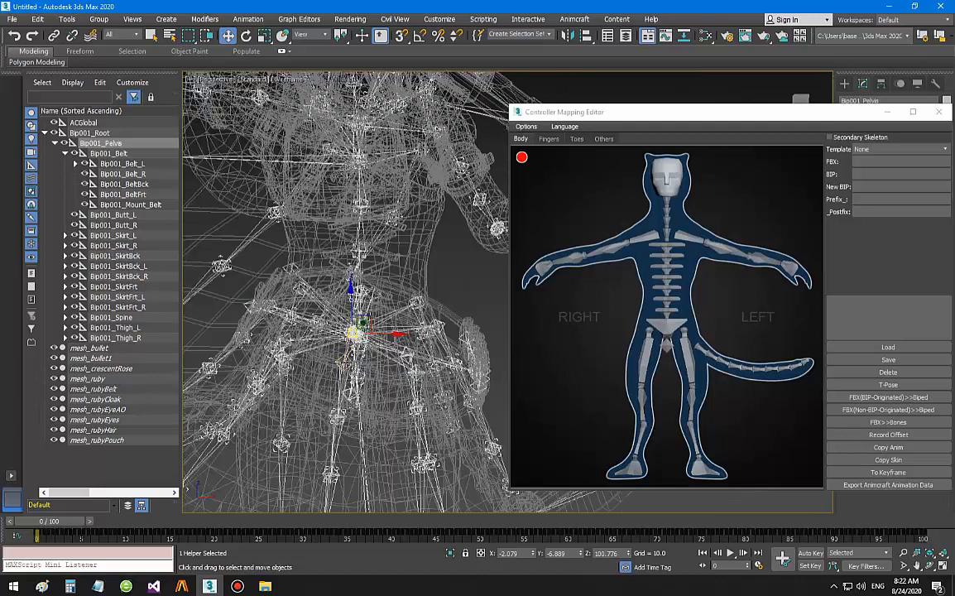
scroll(346, 364, "down", 3)
scroll(346, 365, "up", 5)
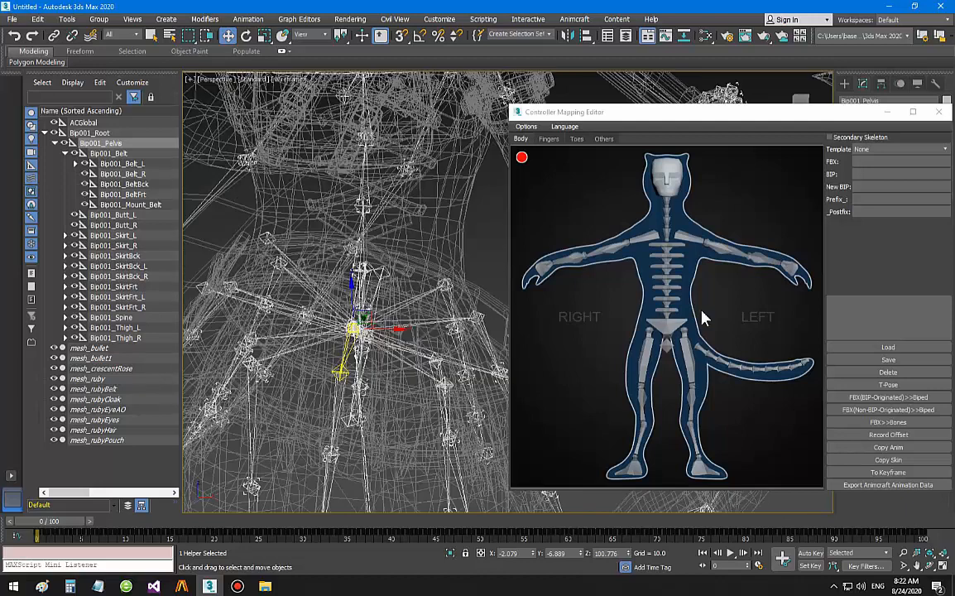
left_click(667, 331)
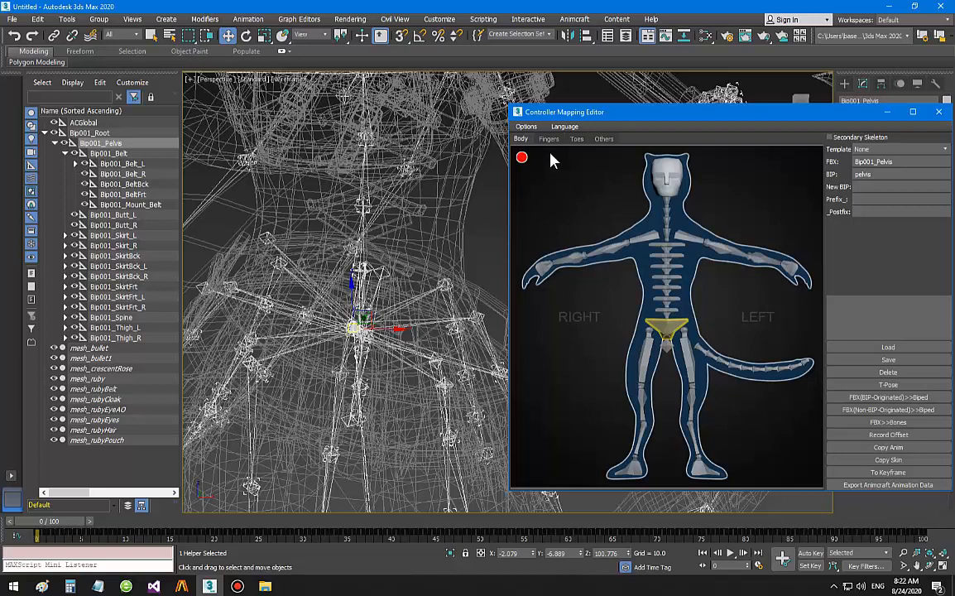
- Move the mapping editor clear of the character and map Bip001_Spine to the lowest spine segment
left_click_drag(609, 113, 737, 93)
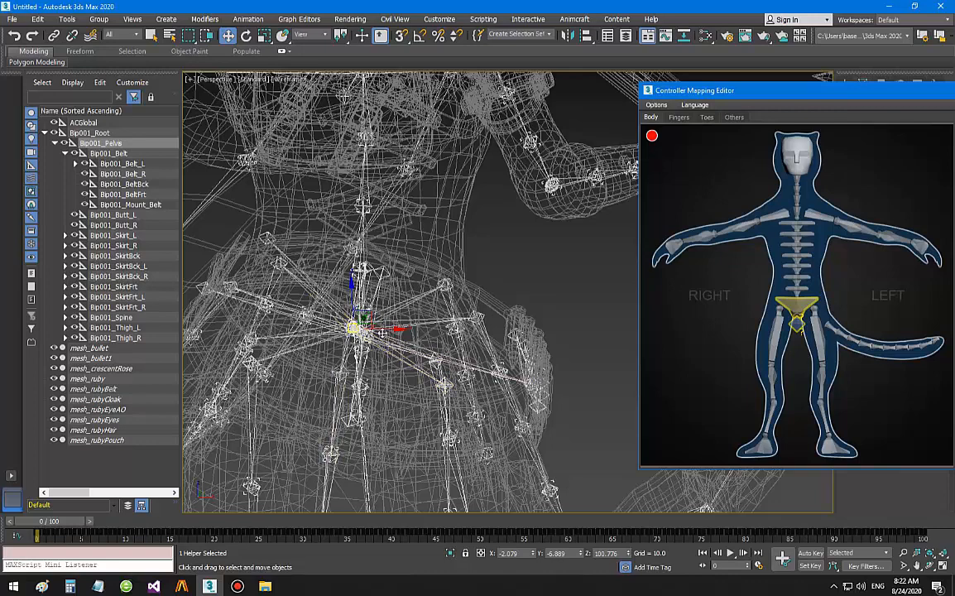
scroll(354, 313, "down", 2)
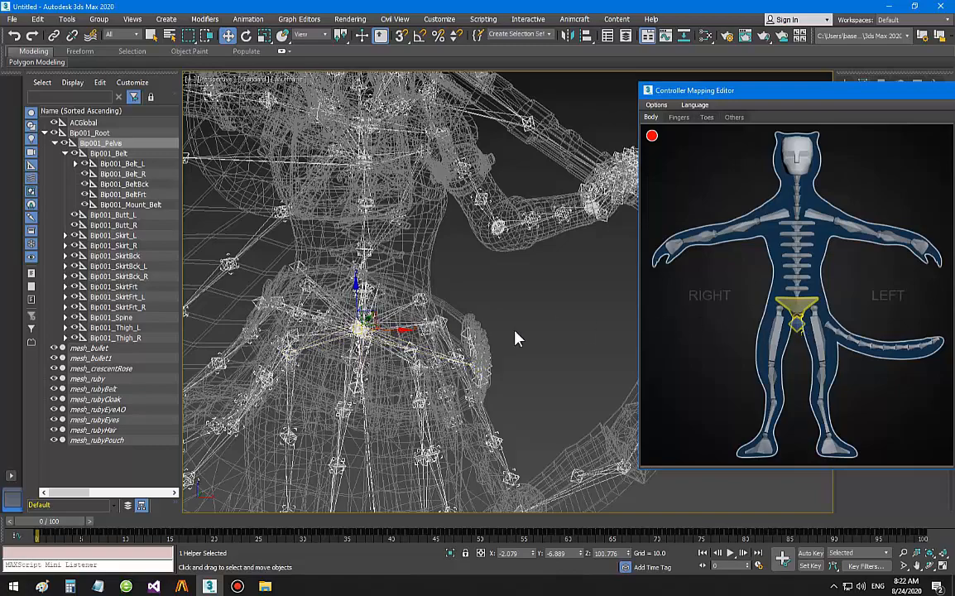
middle_click_drag(394, 267, 438, 351)
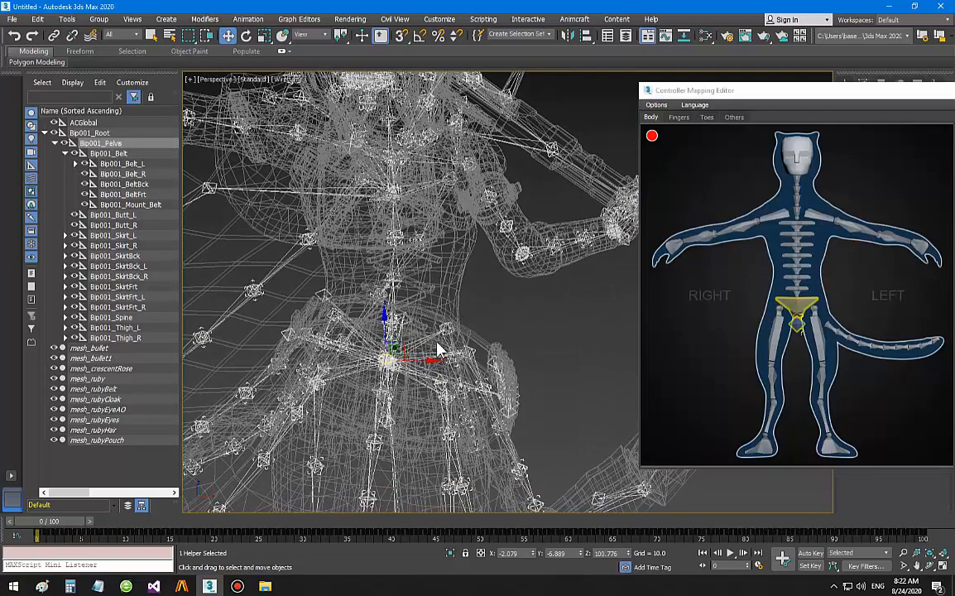
middle_click_drag(385, 313, 403, 348, "alt")
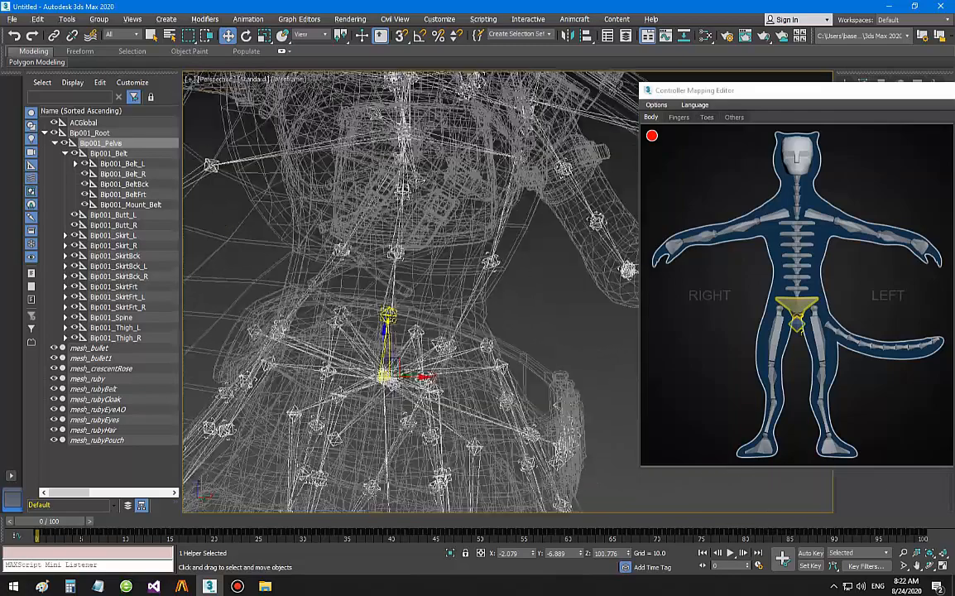
left_click(797, 294)
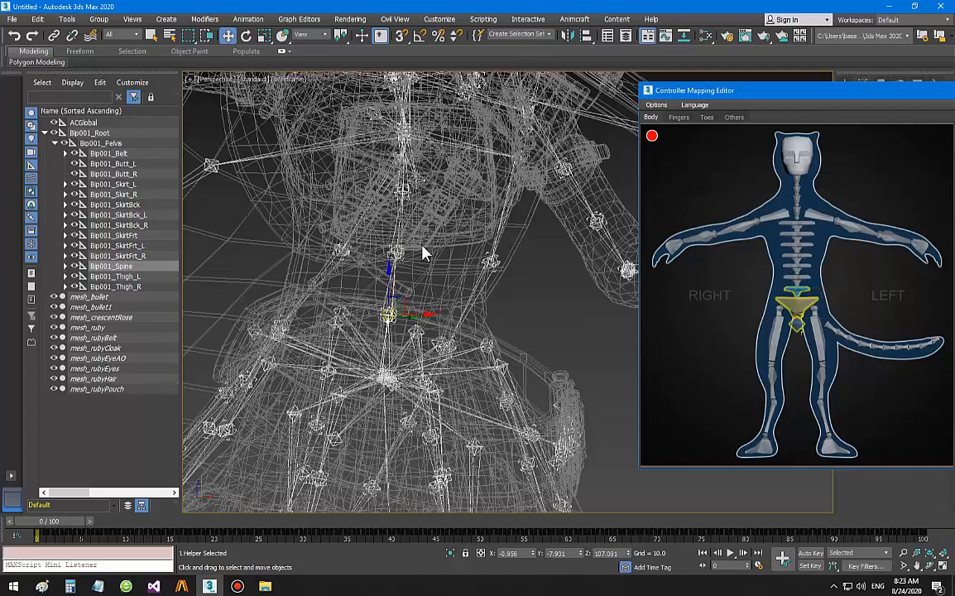
- Map the Bip001_Spine1 bone to the second spine segment above the pelvis
middle_click_drag(424, 253, 422, 292)
left_click(801, 290)
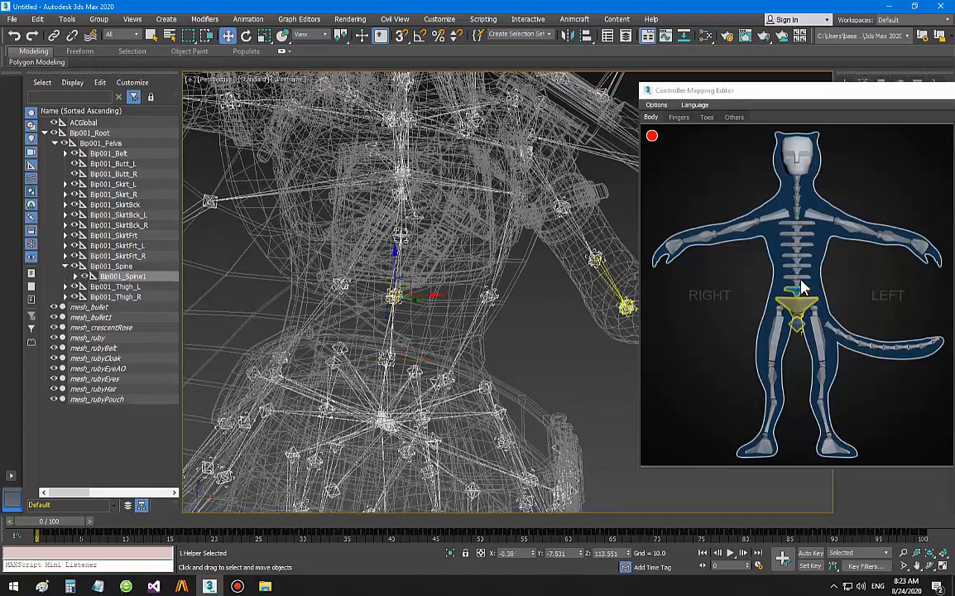
scroll(425, 296, "up", 2)
left_click(722, 262)
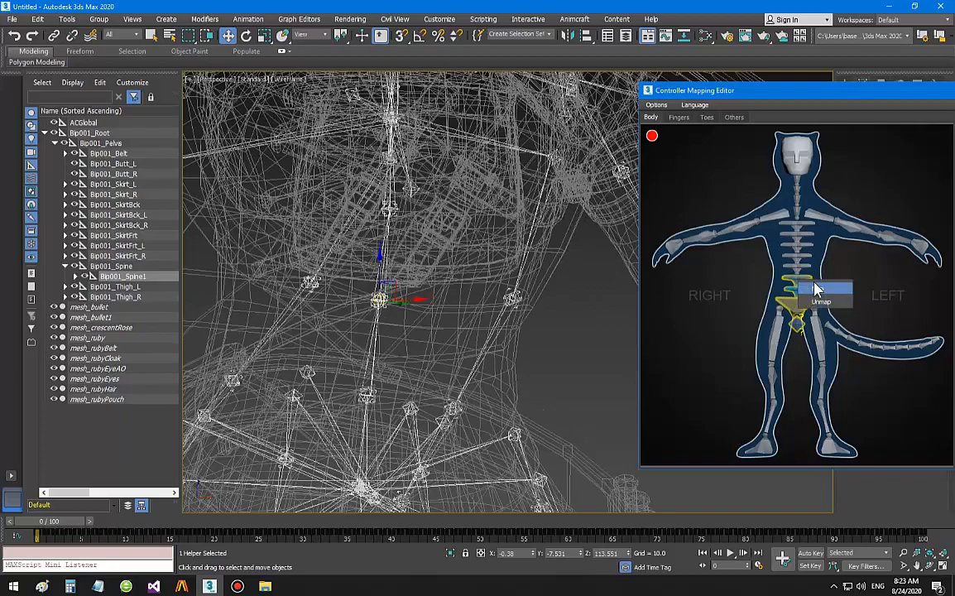
- Map Bip001_Spine2 to the third spine segment and Bip001_Spine3 to the fourth
middle_click_drag(432, 285, 425, 335)
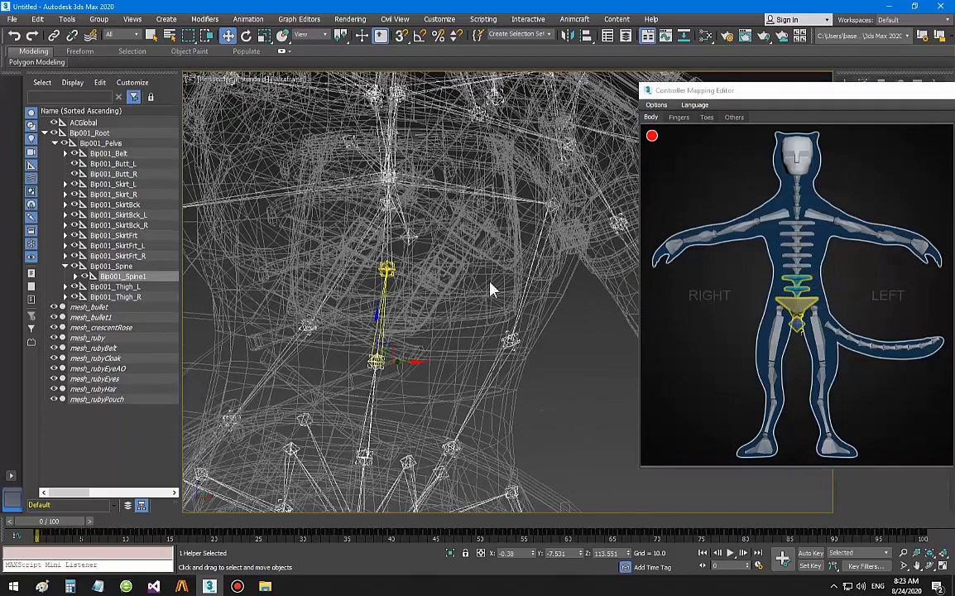
key("Page_Down")
middle_click_drag(356, 213, 352, 250)
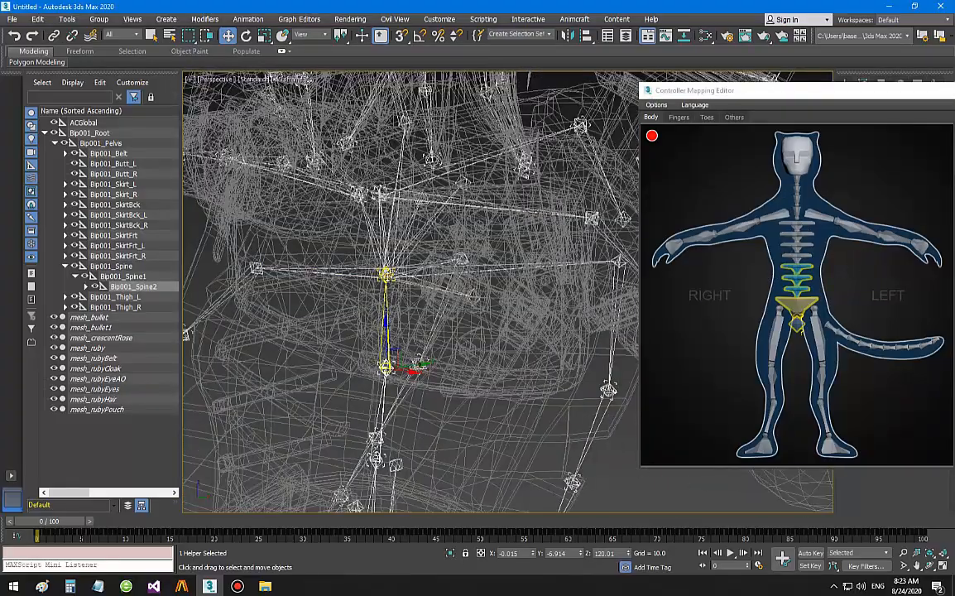
key("Page_Down")
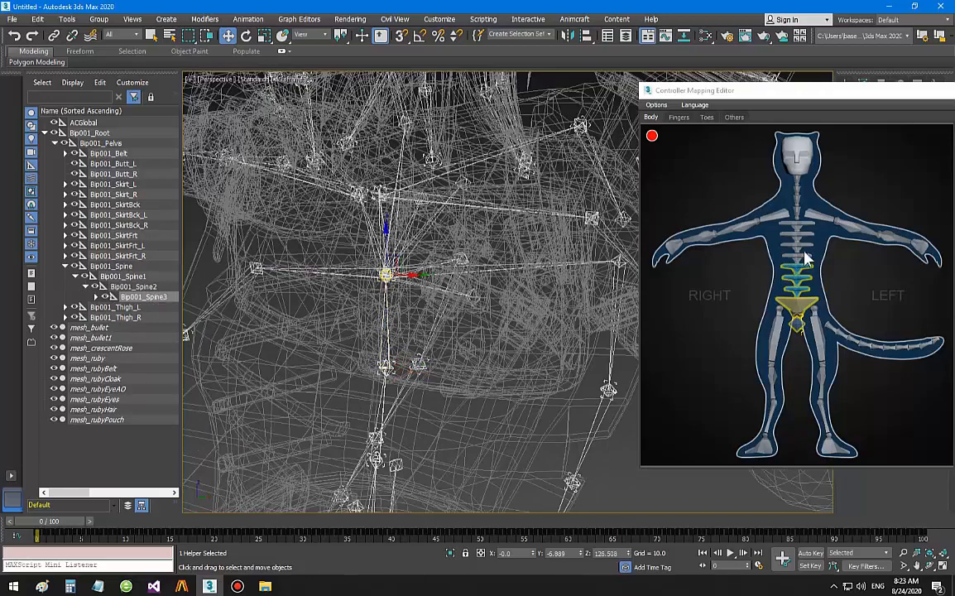
middle_click_drag(371, 269, 414, 328, "alt")
- Select the Bip001_Neck bone, activate the Rotate tool and map the bone to the lowest neck segment
left_click(393, 255)
key("e")
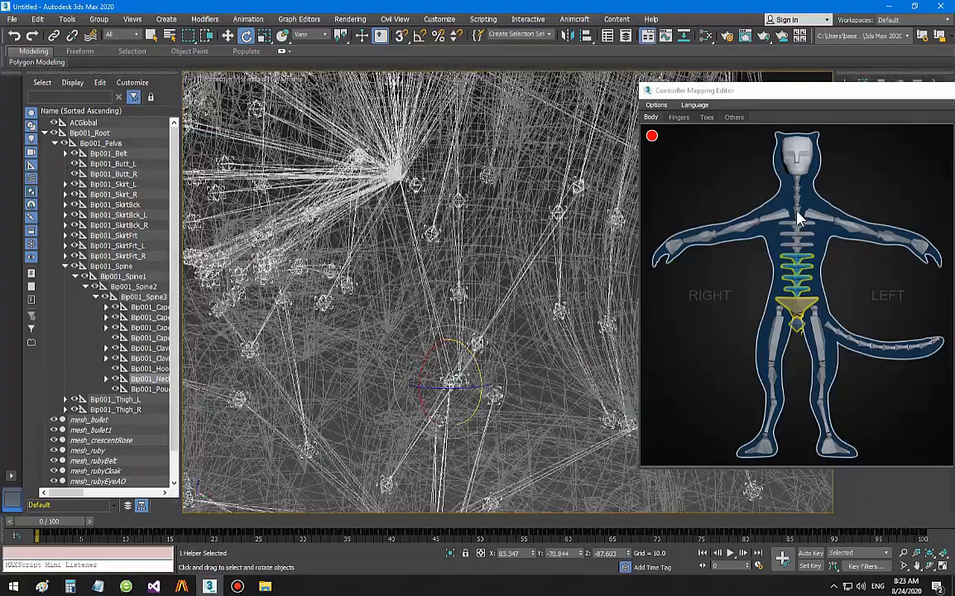
left_click(797, 214)
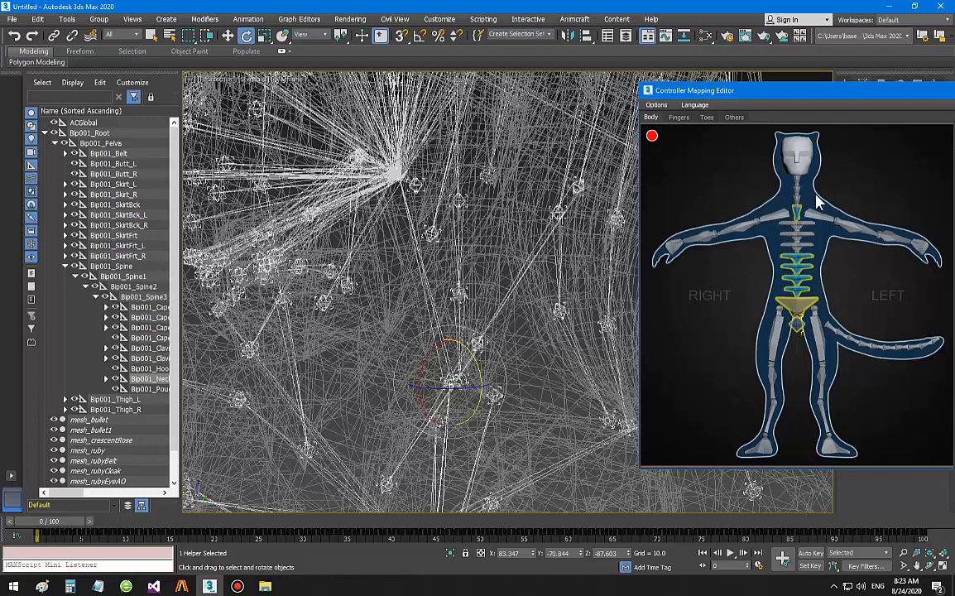
- Select Bip001_Head, widen the Scene Explorer to read the full bone names and map the bone to the figure's head
middle_click_drag(500, 224, 399, 303)
left_click(392, 292)
scroll(124, 279, "up", 15)
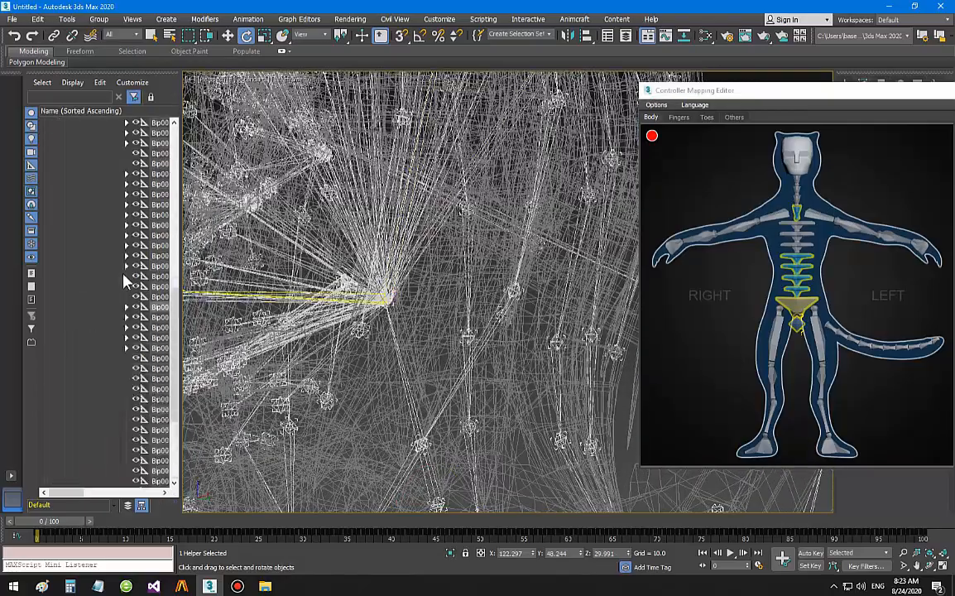
left_click(417, 423)
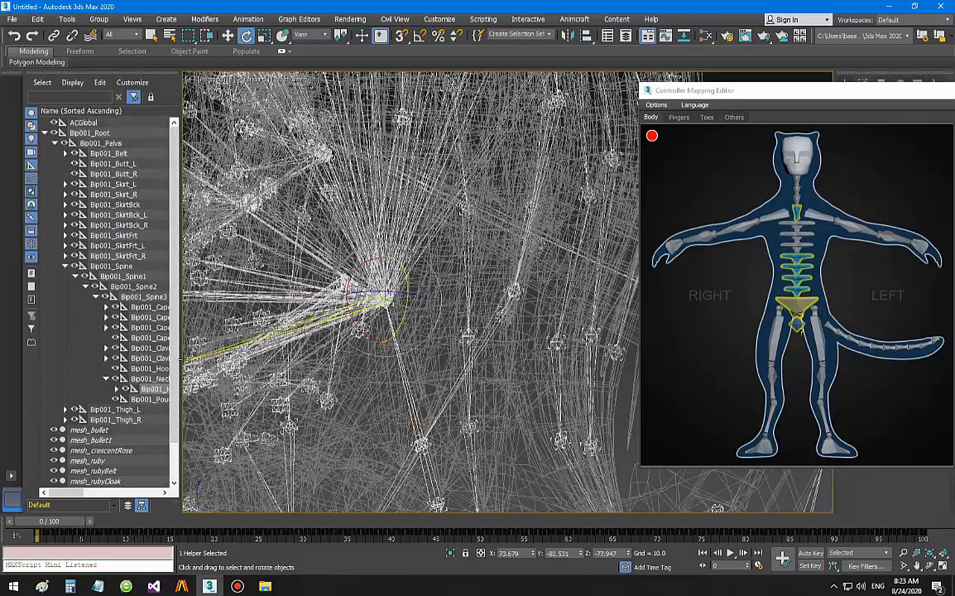
left_click_drag(177, 358, 221, 358)
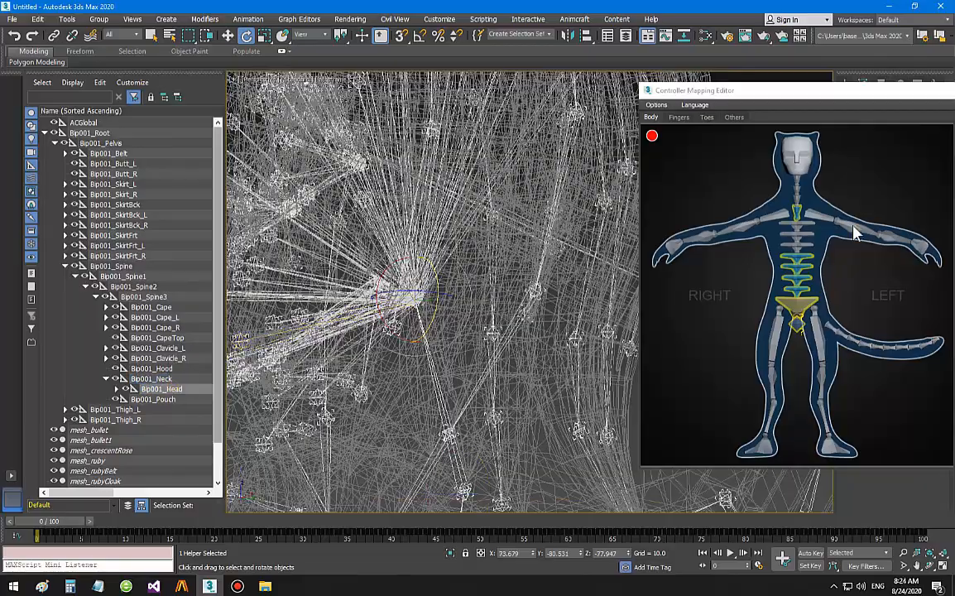
right_click(796, 155)
left_click(814, 164)
- Select the Bip001_Thigh_L bone below the hip, test its rotation and map it to the figure's left thigh
middle_click_drag(485, 374, 447, 174)
middle_click_drag(454, 433, 460, 215)
middle_click_drag(496, 501, 490, 405)
middle_click_drag(507, 91, 502, 414)
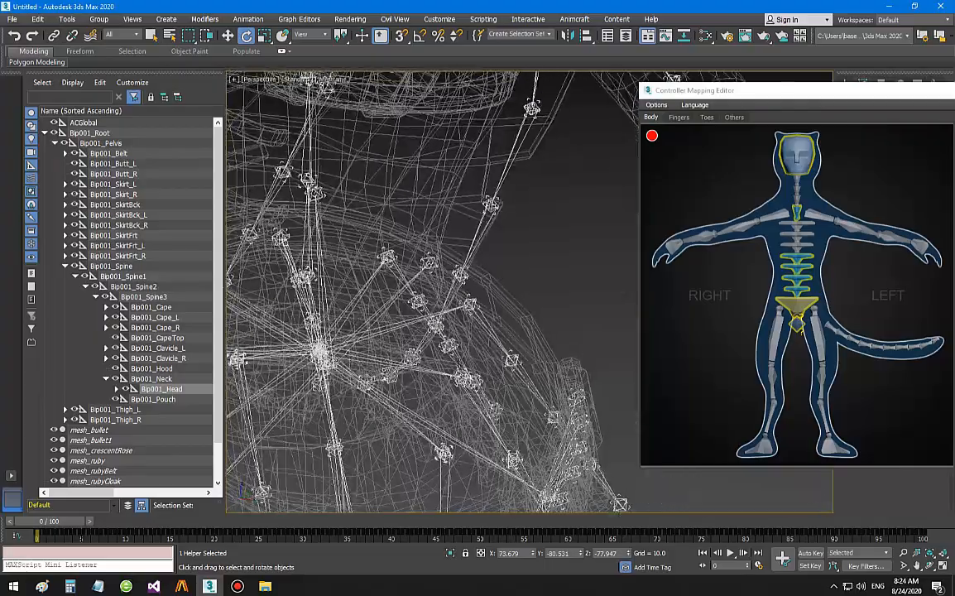
middle_click_drag(522, 265, 475, 352)
scroll(475, 343, "down", 2)
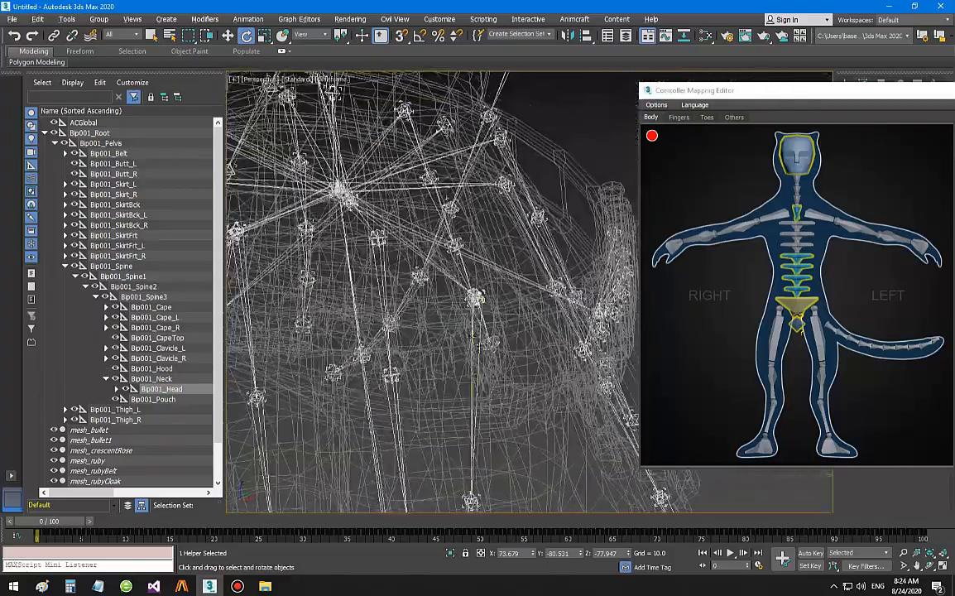
left_click(475, 352)
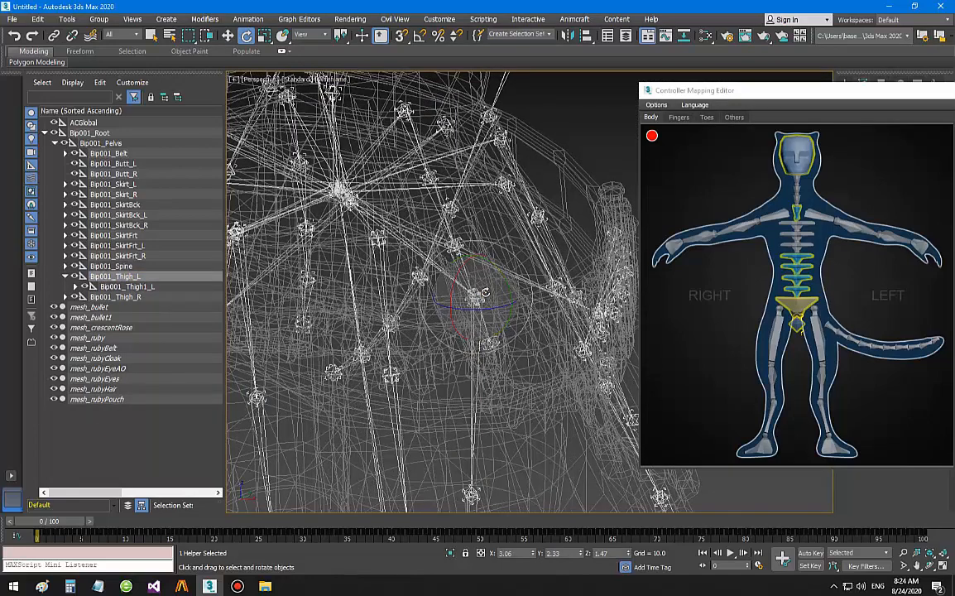
scroll(478, 298, "down", 5)
left_click_drag(474, 325, 493, 301)
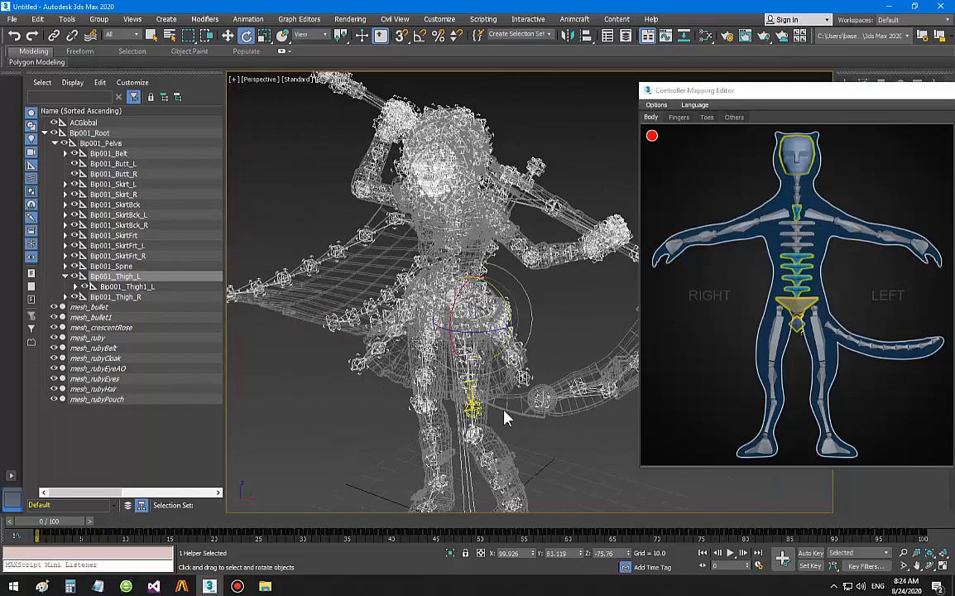
scroll(492, 414, "up", 4)
middle_click_drag(462, 394, 469, 398)
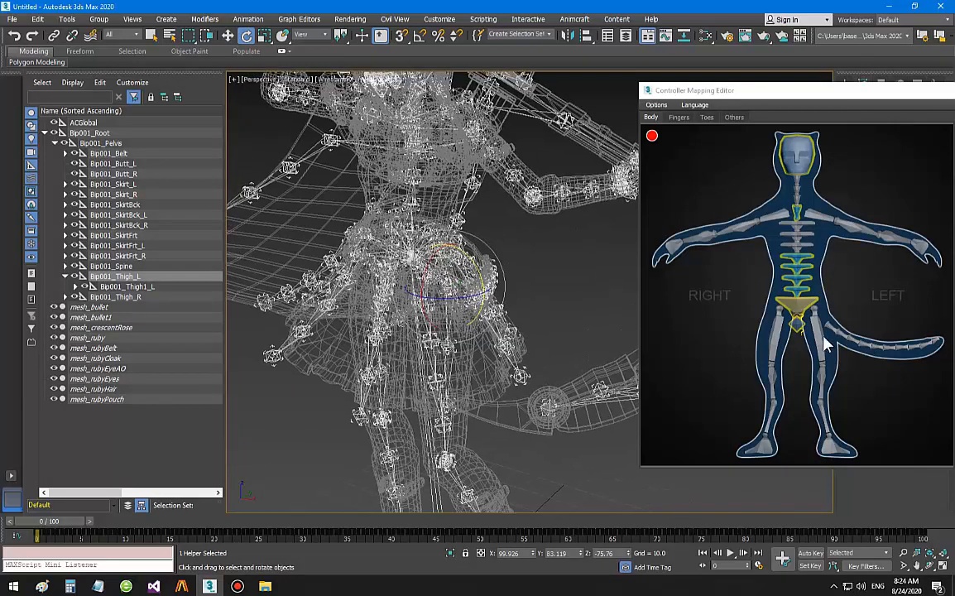
right_click(821, 335)
left_click(831, 342)
- Select Bip001_Calf_L at the knee, test its rotation and map it to the figure's left calf
middle_click_drag(432, 351, 433, 214)
left_click(448, 344)
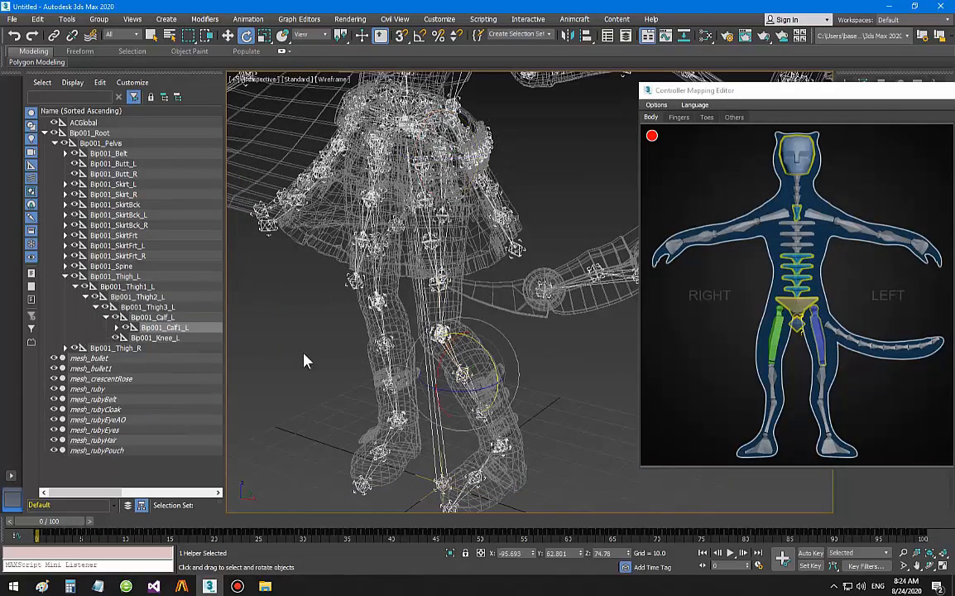
left_click(161, 319)
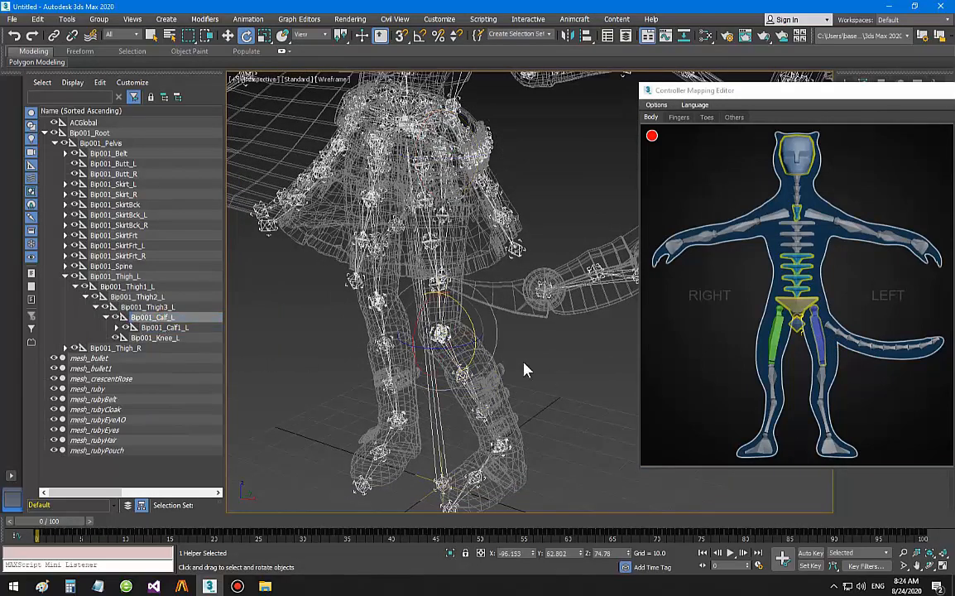
mouse_move(422, 304)
left_mouse_down()
mouse_move(425, 324)
mouse_move(423, 300)
left_mouse_up()
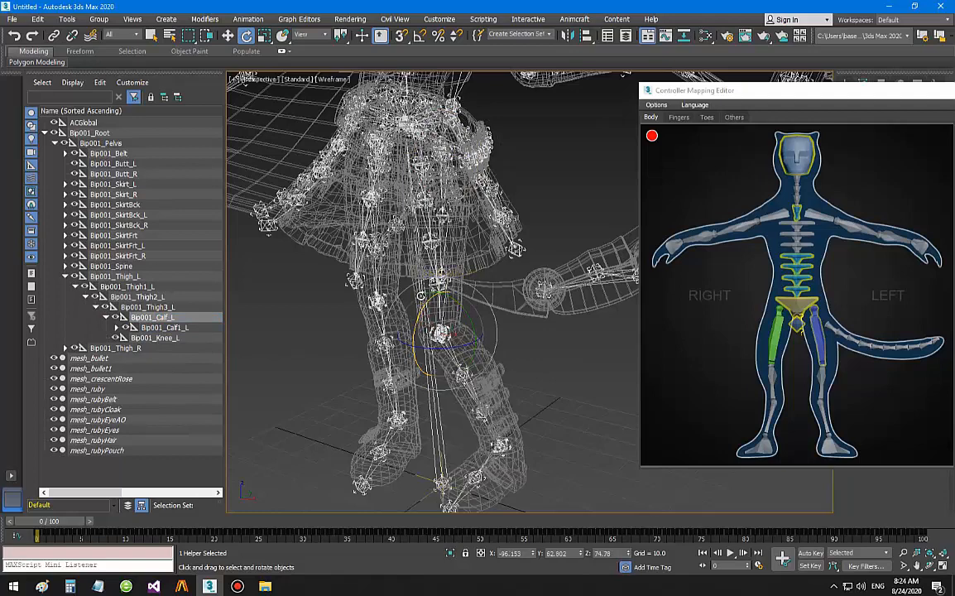
left_click(825, 378)
- Select the Bip001_Foot_L bone at the ankle, test its rotation and map it to the figure's left foot
scroll(435, 364, "up", 3)
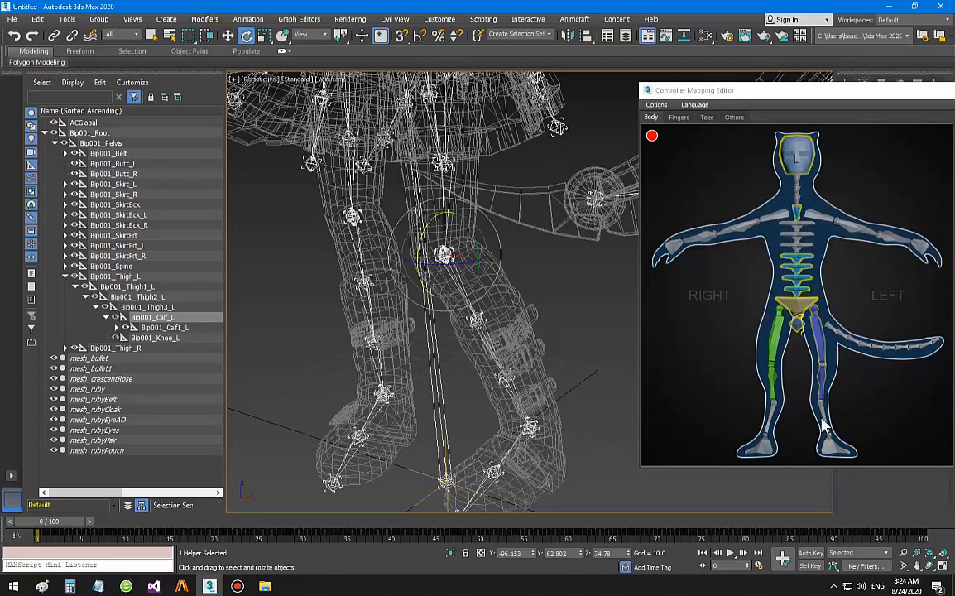
scroll(464, 320, "up", 5)
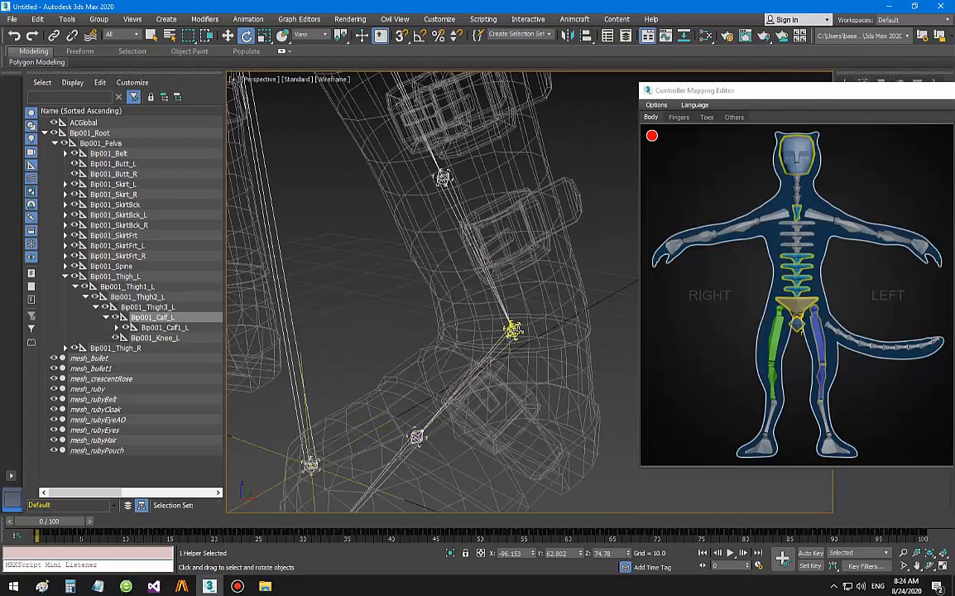
left_click(513, 329)
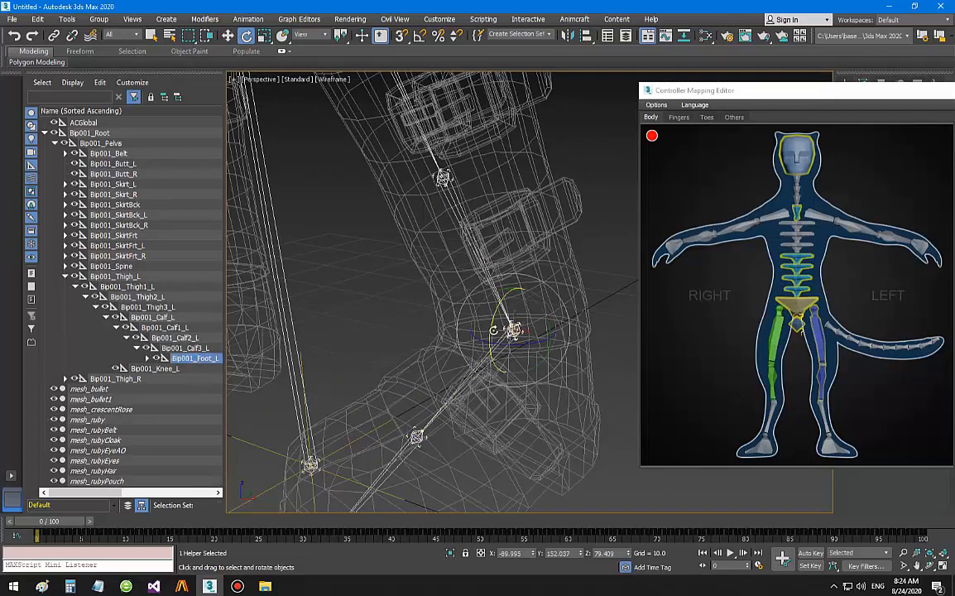
left_click_drag(499, 292, 497, 302)
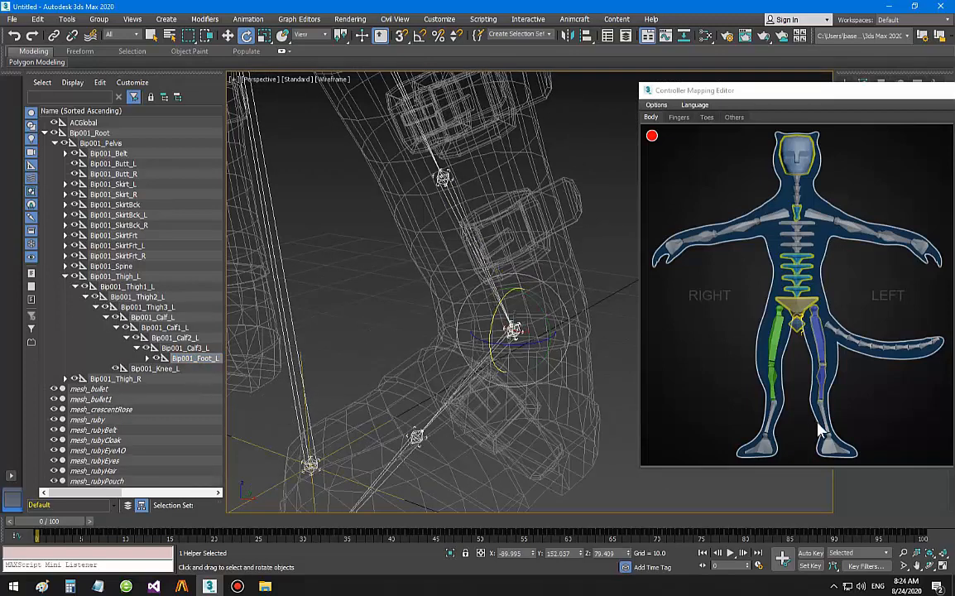
left_click(834, 454)
- Show the toes map, select the toe bone below Bip001_Foot_L and map it to the base segment of the left little toe
middle_click_drag(405, 409, 420, 330)
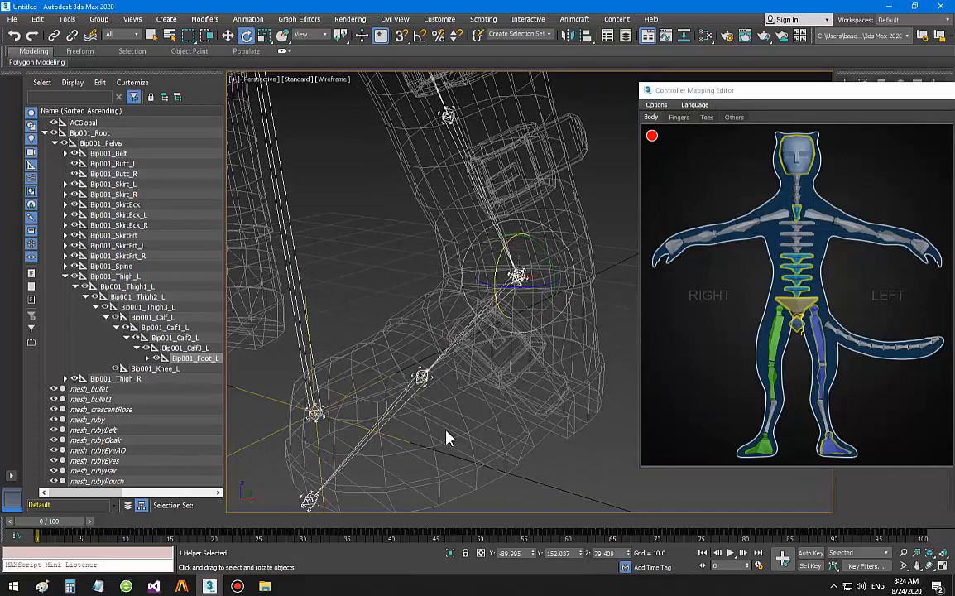
middle_click_drag(500, 365, 501, 392)
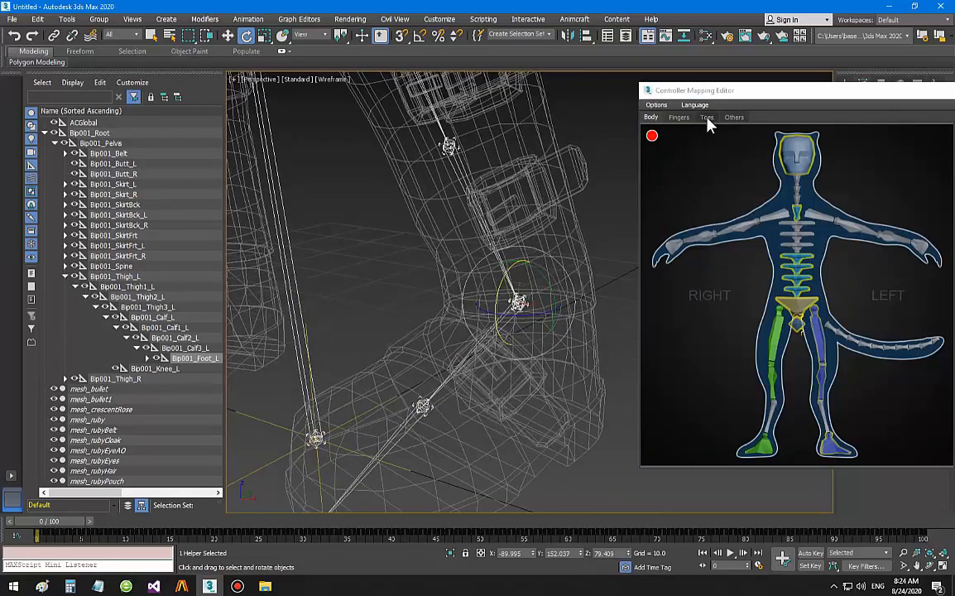
left_click(708, 118)
middle_click_drag(461, 375, 478, 303)
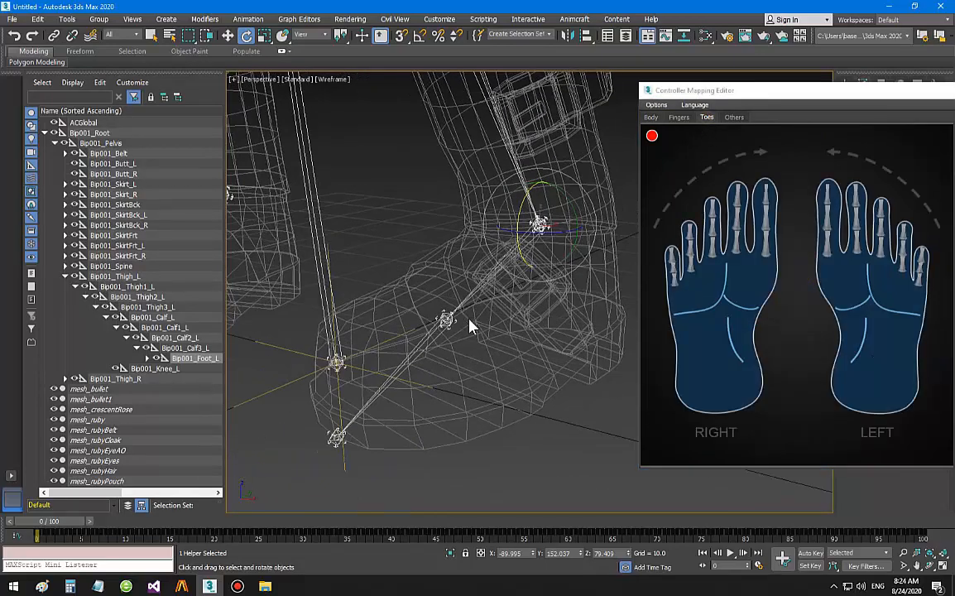
left_click(443, 324)
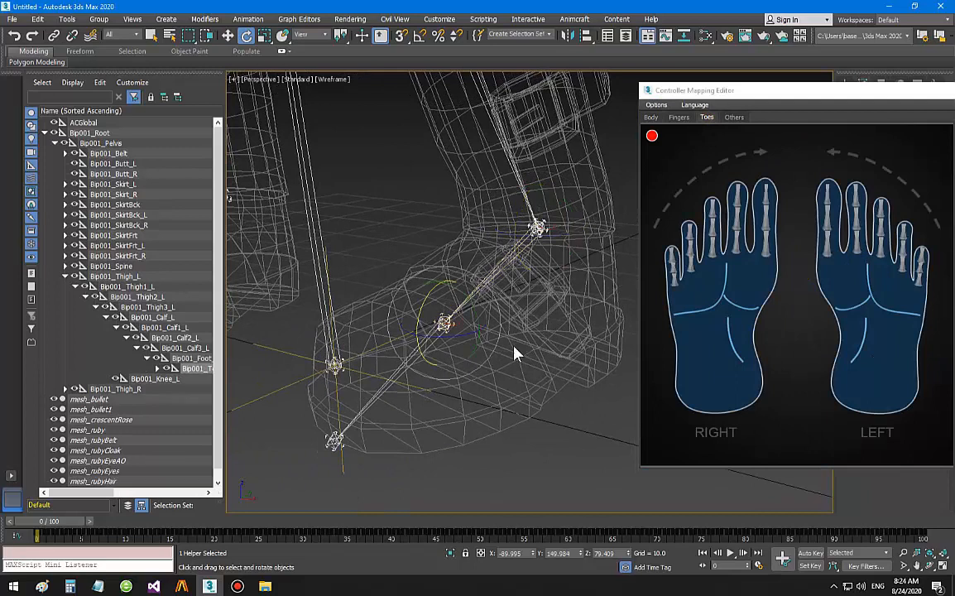
right_click(921, 286)
left_click(928, 292)
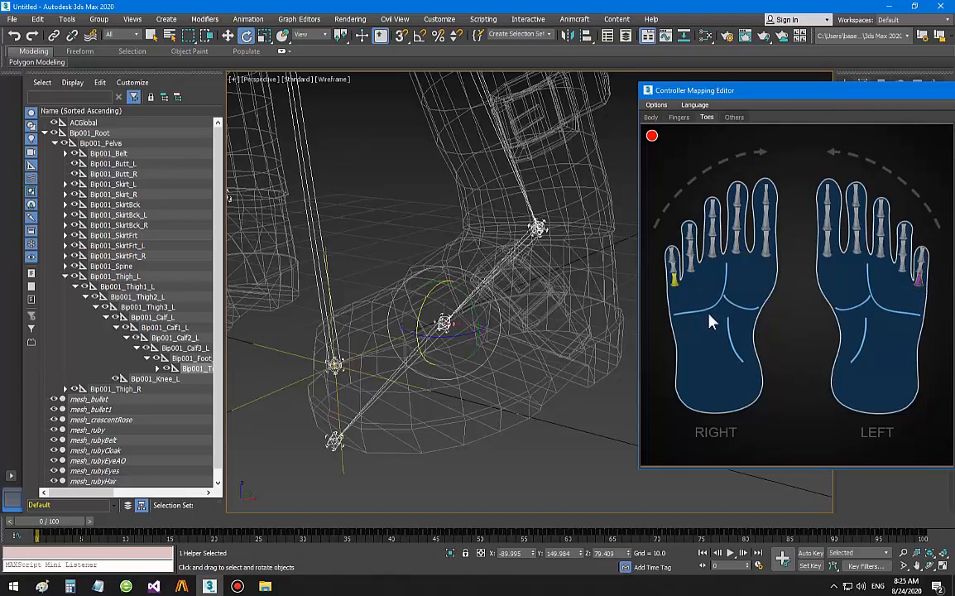
- Return to the body map and select the Bip001_Clavicle_L bone under Bip001_Spine3
middle_click_drag(537, 290, 525, 323)
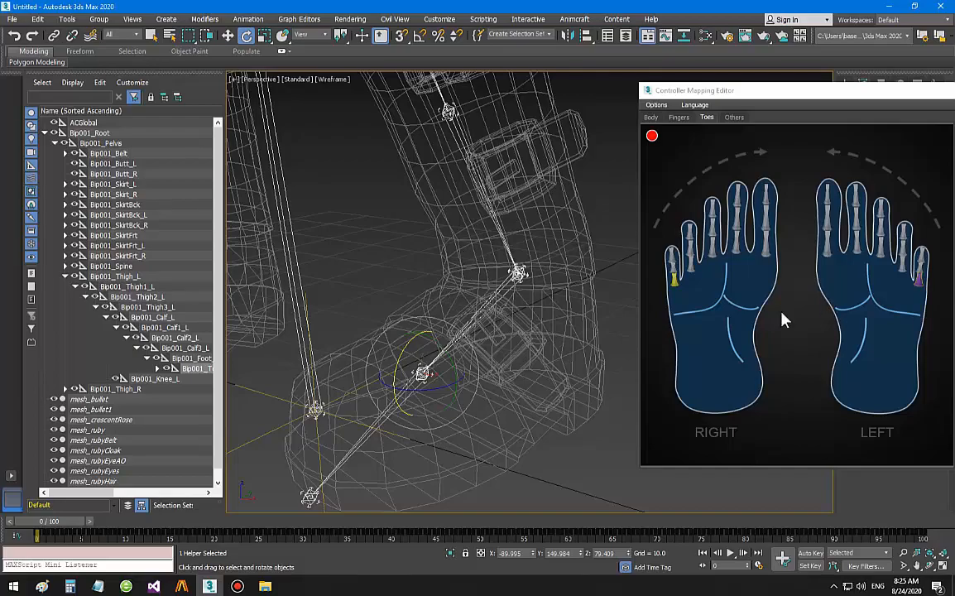
scroll(416, 319, "down", 15)
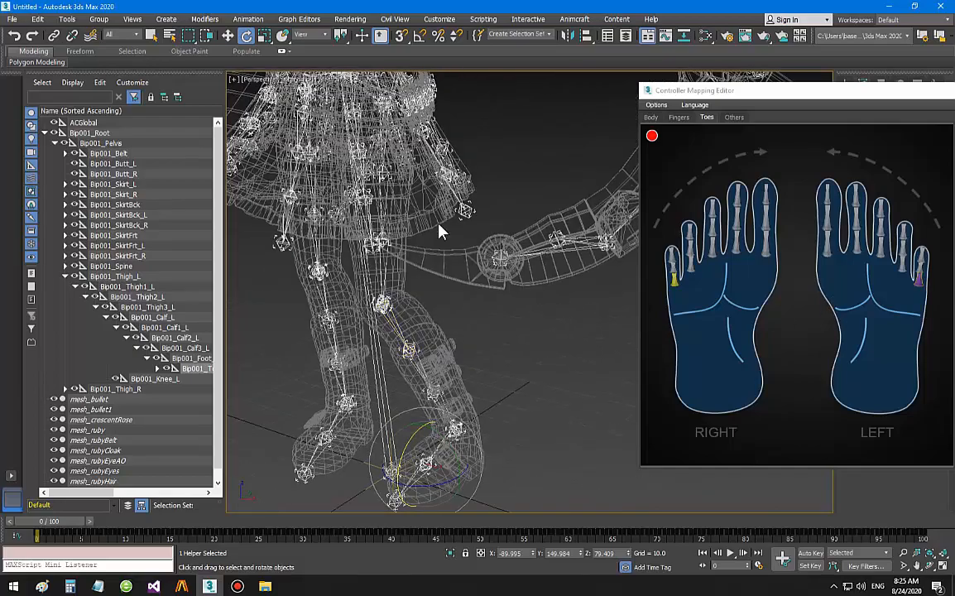
middle_click_drag(473, 359, 470, 370)
left_click(652, 117)
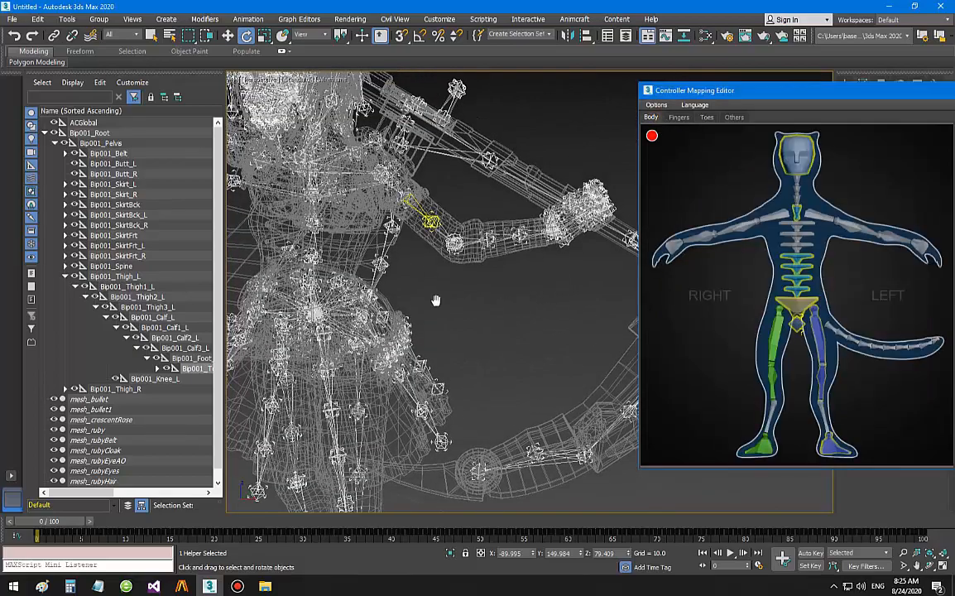
middle_click_drag(436, 300, 476, 327, "alt")
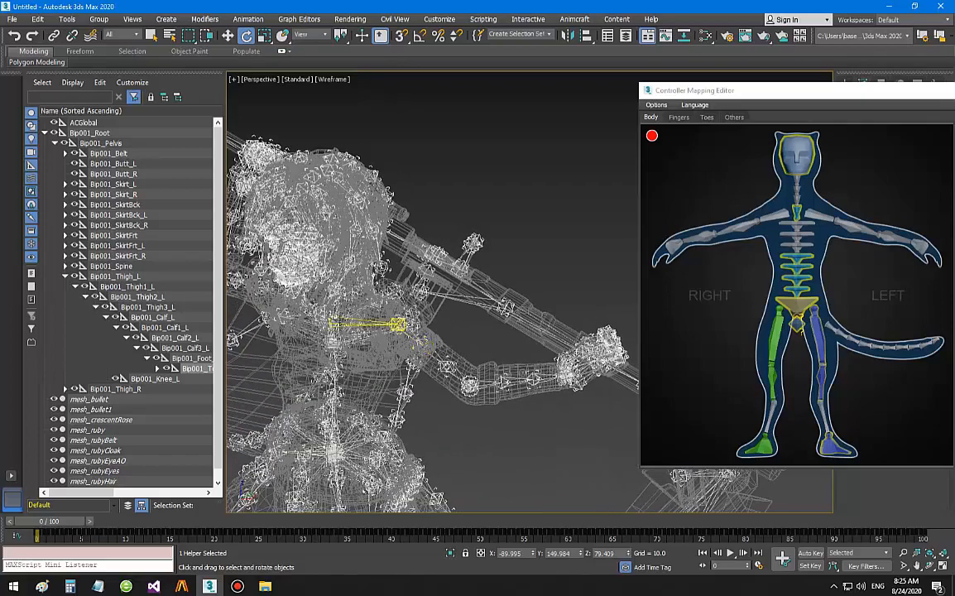
left_click(352, 321)
middle_click_drag(295, 313, 329, 301)
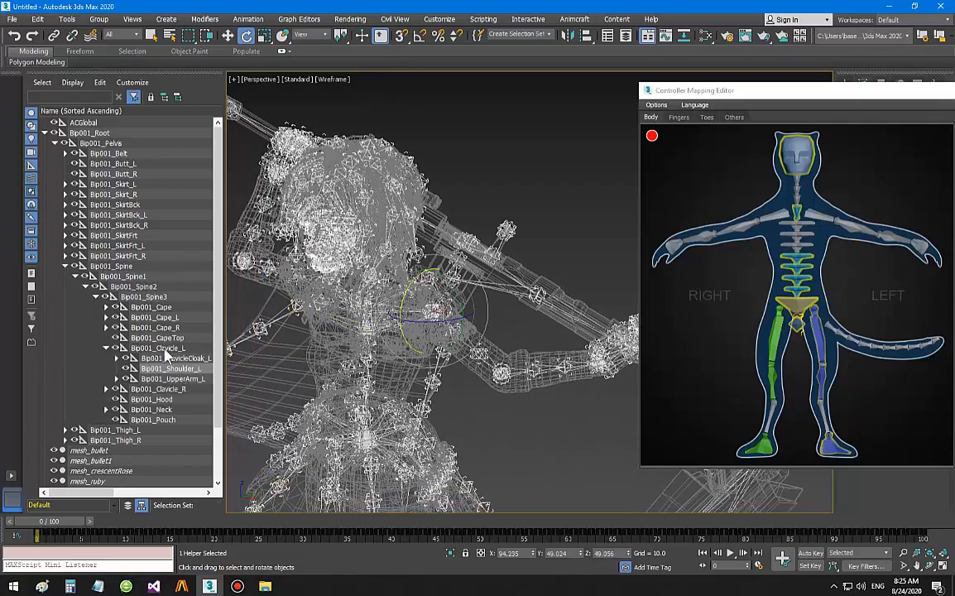
left_click(169, 349)
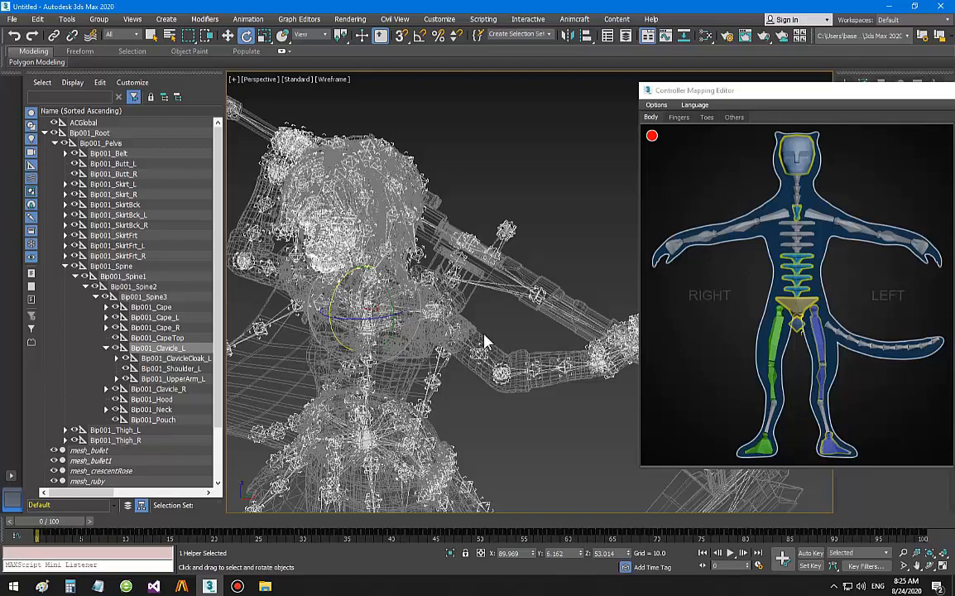
- Test the rotation of Bip001_Clavicle_L, undo it and map the bone to the figure's left clavicle
scroll(477, 335, "up", 5)
key("z")
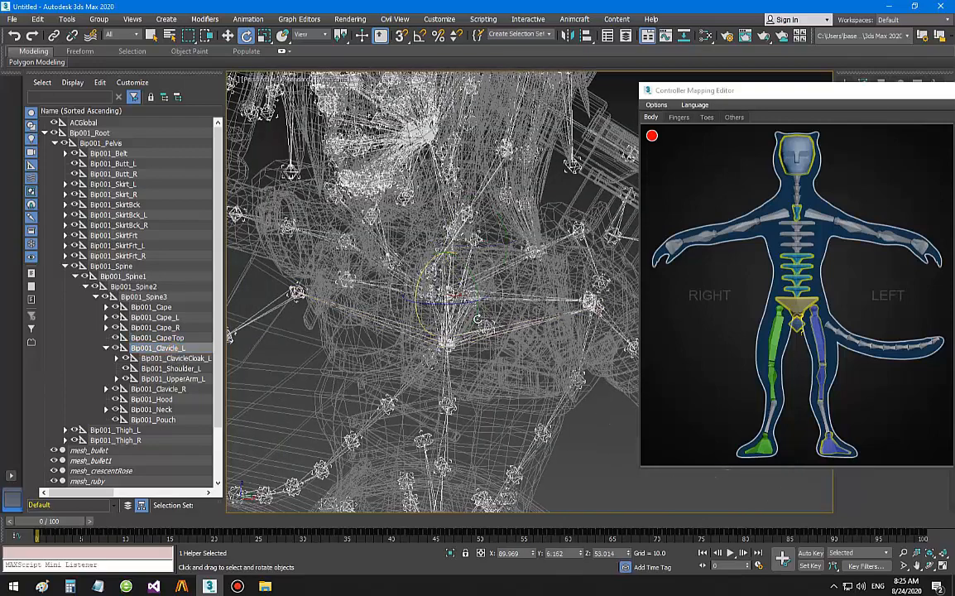
right_click(819, 215)
left_click(836, 226)
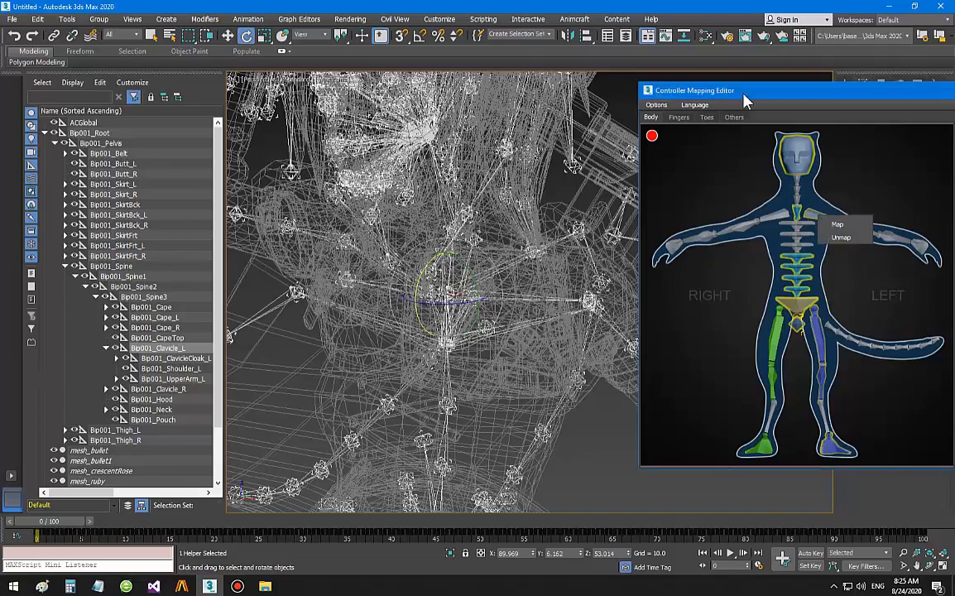
mouse_move(494, 275)
middle_mouse_down("alt")
mouse_move(417, 282)
mouse_move(487, 270)
middle_mouse_up("alt")
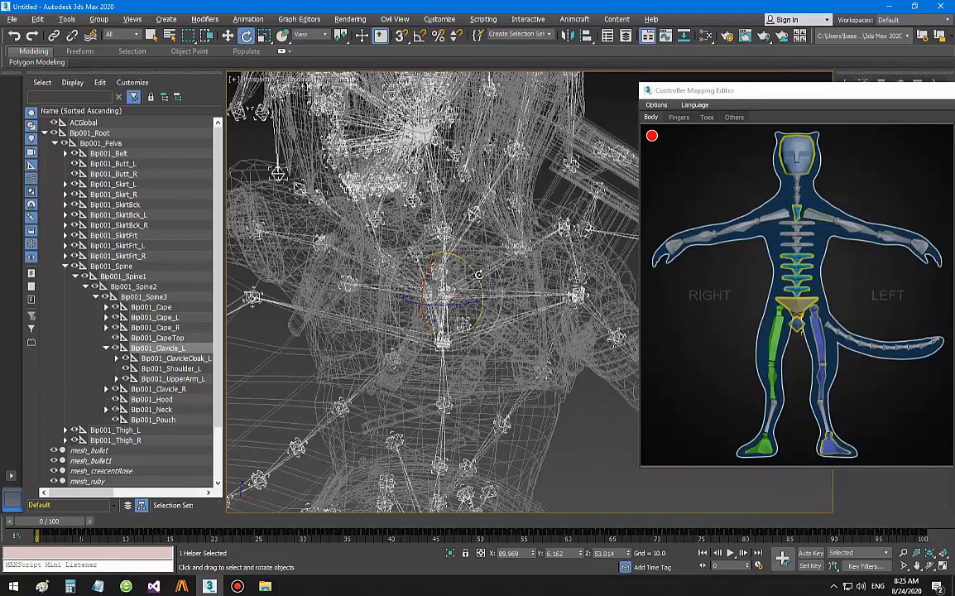
mouse_move(479, 278)
left_mouse_down()
mouse_move(472, 256)
mouse_move(473, 267)
left_mouse_up()
key("ctrl+z")
middle_click_drag(546, 277, 499, 295)
right_click(821, 220)
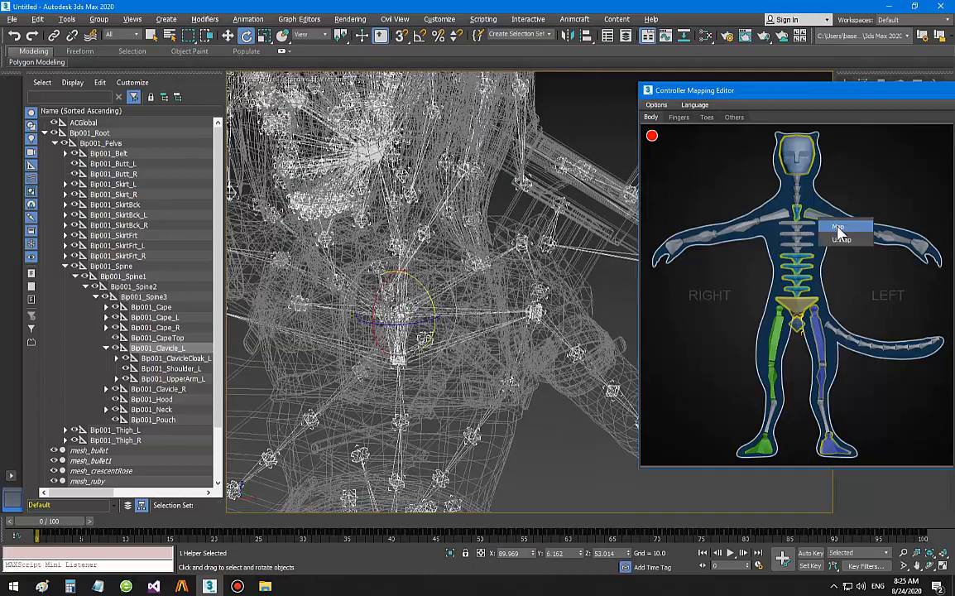
left_click(832, 231)
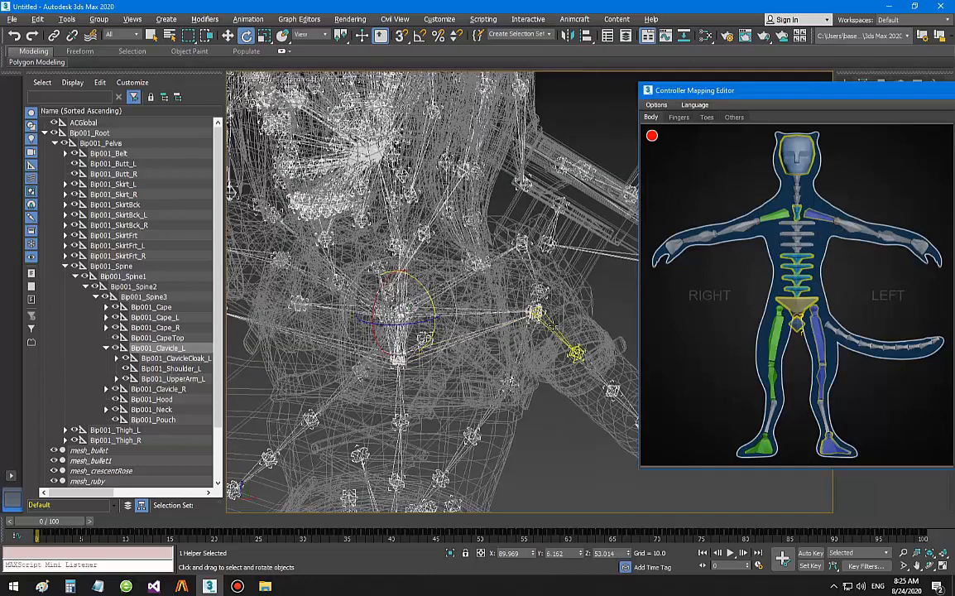
- Select Bip001_UpperArm_L, test its rotation and map it to the figure's left upper arm
left_click(571, 351)
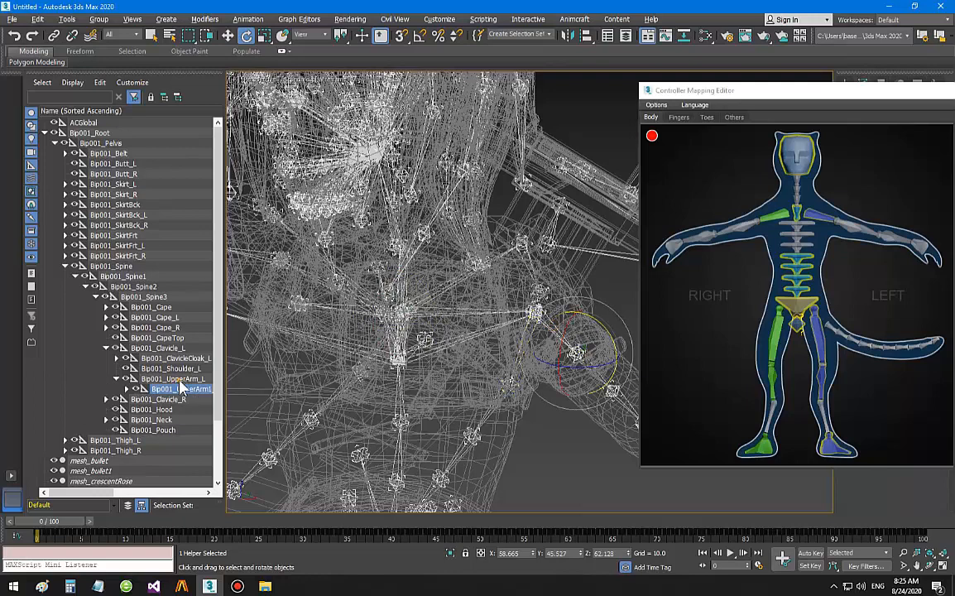
left_click(174, 380)
scroll(195, 389, "down", 1)
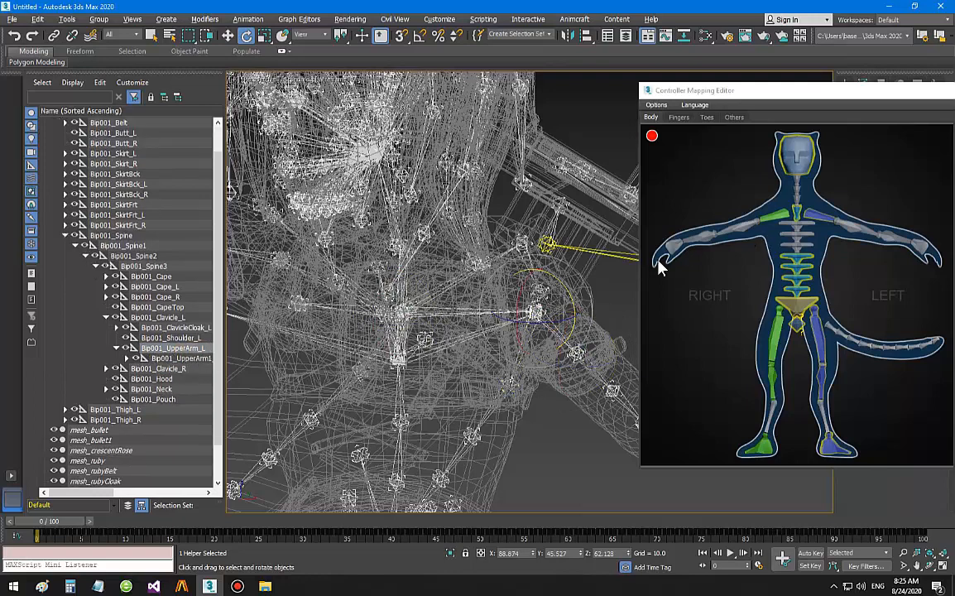
left_click_drag(570, 296, 553, 328)
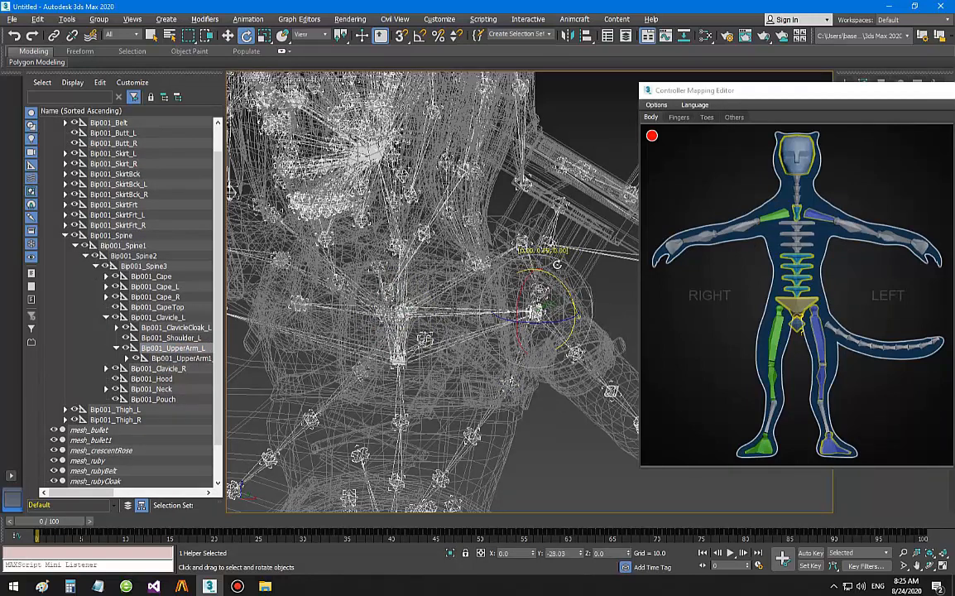
right_click(553, 330)
middle_click_drag(600, 413, 435, 376)
right_click(853, 230)
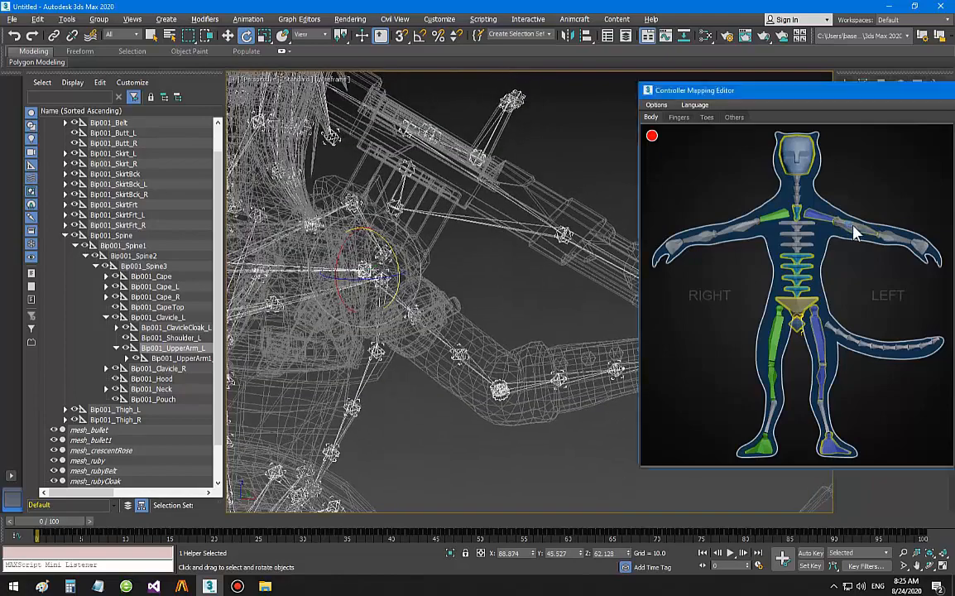
left_click(871, 237)
- Check the bones around the left elbow, select Bip001_UpperArm3_L and map it to the figure's left forearm
middle_click_drag(467, 309, 389, 274)
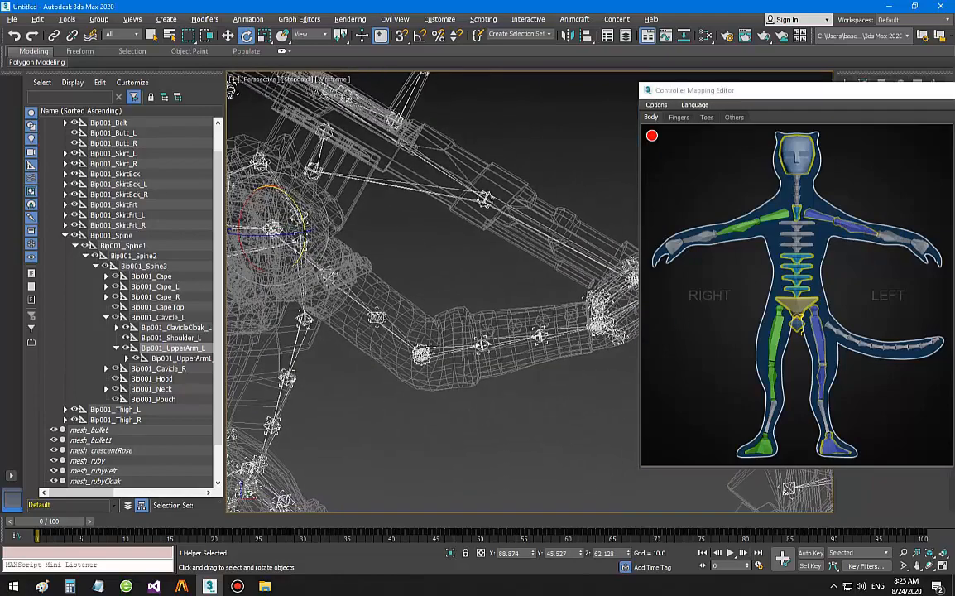
left_click(481, 345)
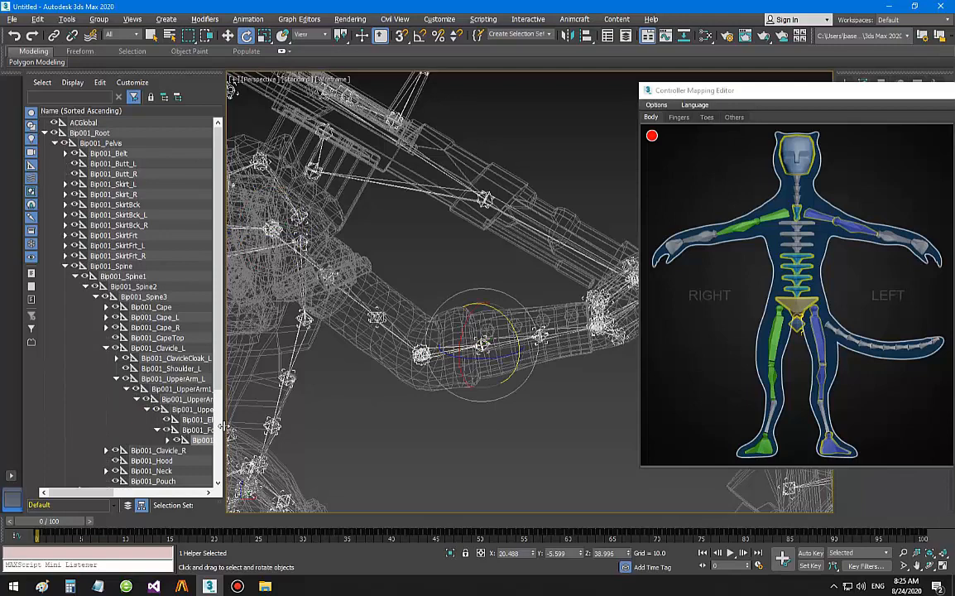
left_click_drag(239, 423, 256, 425)
left_click(211, 431)
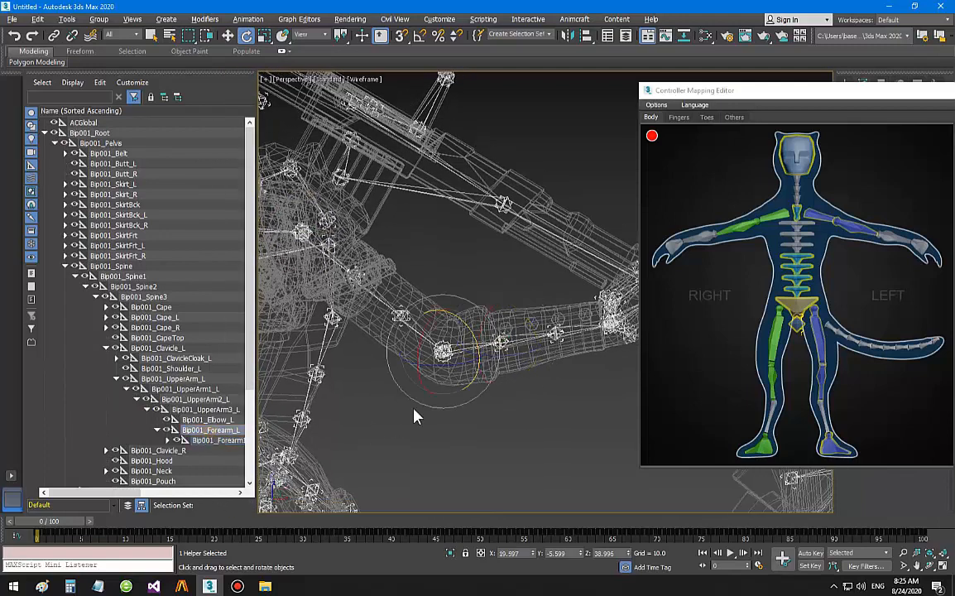
middle_click_drag(419, 391, 381, 381)
scroll(381, 388, "up", 3)
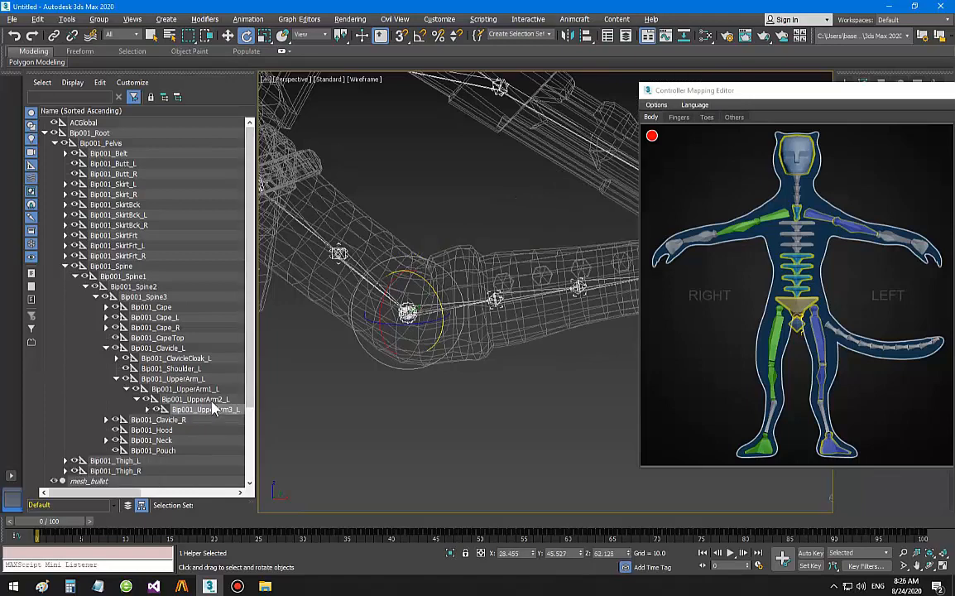
left_click(213, 401)
left_click(212, 412)
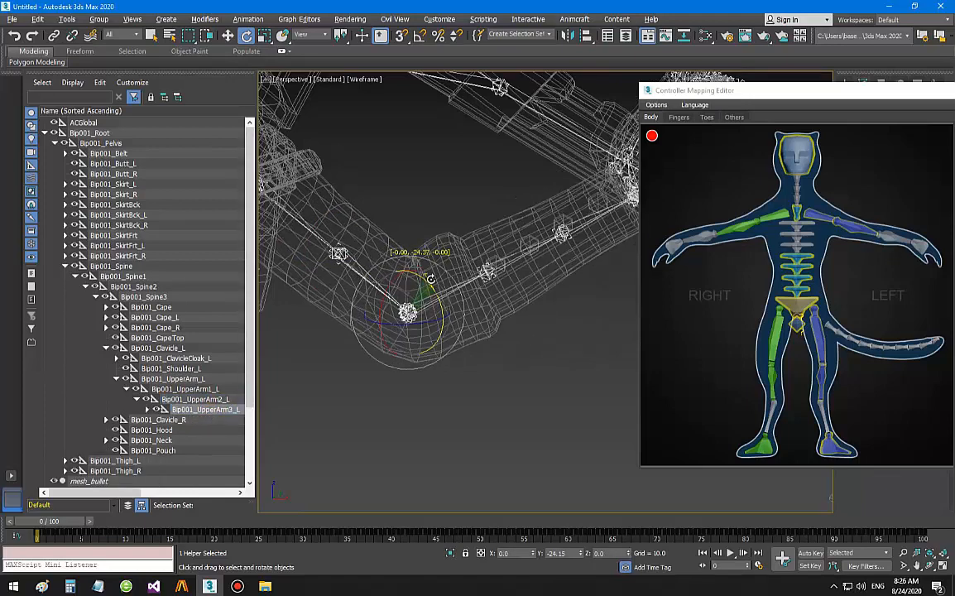
right_click(902, 246)
left_click(905, 252)
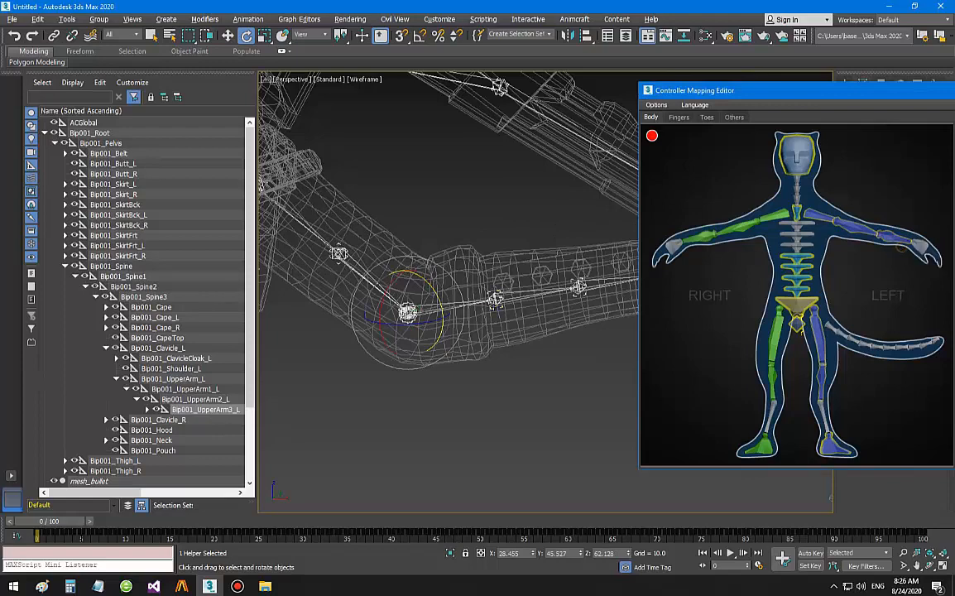
- Select the hand bone at the left wrist and map it to the figure's left hand
middle_click_drag(571, 286, 224, 316)
middle_click_drag(543, 319, 514, 311)
scroll(464, 323, "up", 3)
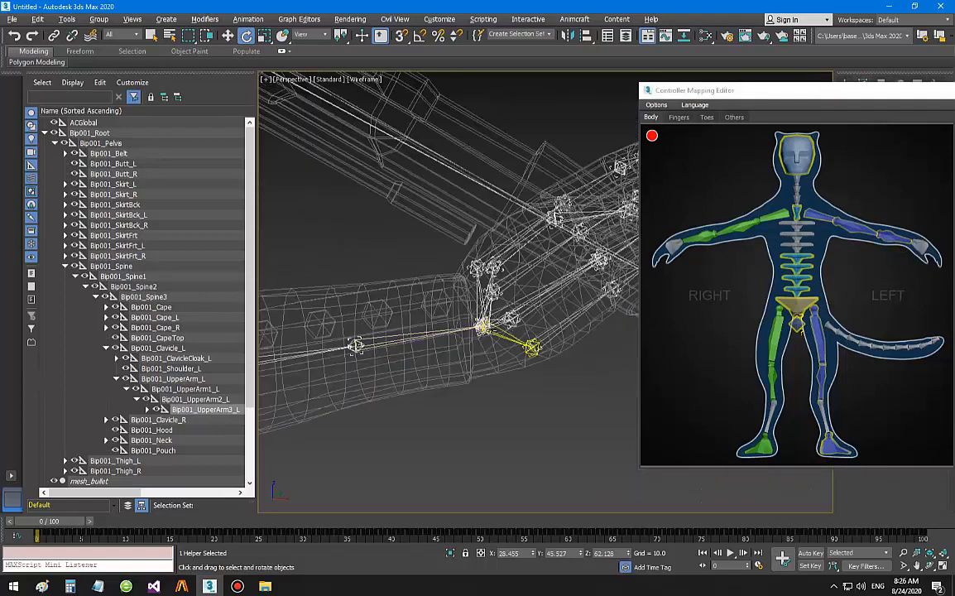
left_click(483, 328)
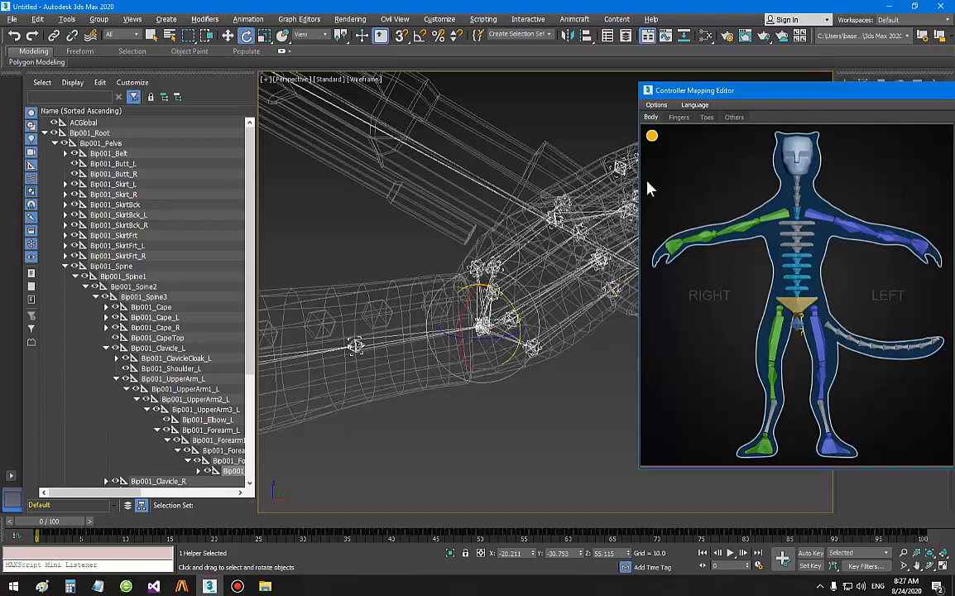
- Look over the fingers and extra-bone maps and examine the character's skirt and left arm bones
left_click(677, 119)
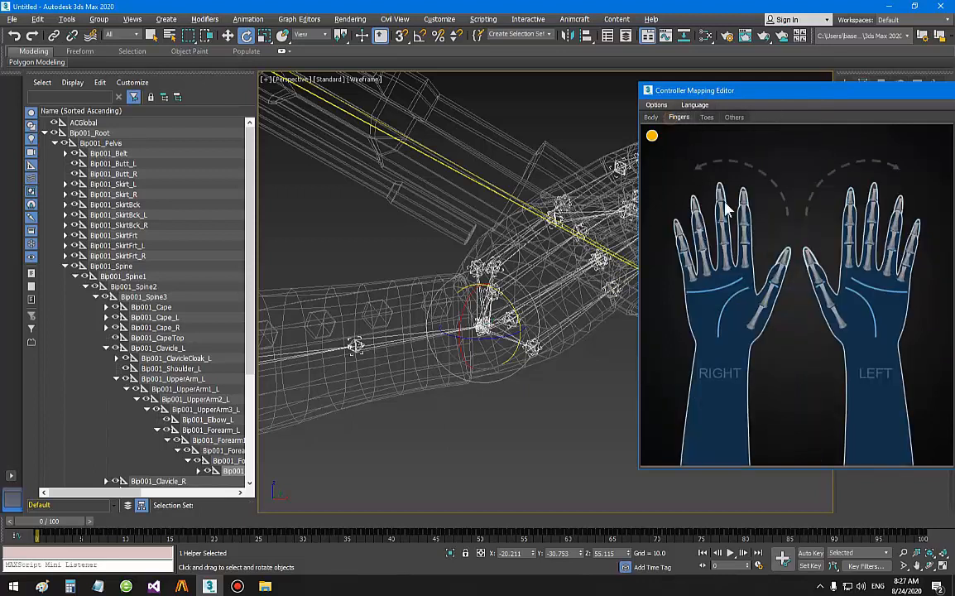
left_click(736, 118)
scroll(397, 385, "down", 5)
middle_click_drag(357, 433, 402, 309, "alt")
middle_click_drag(496, 303, 477, 399)
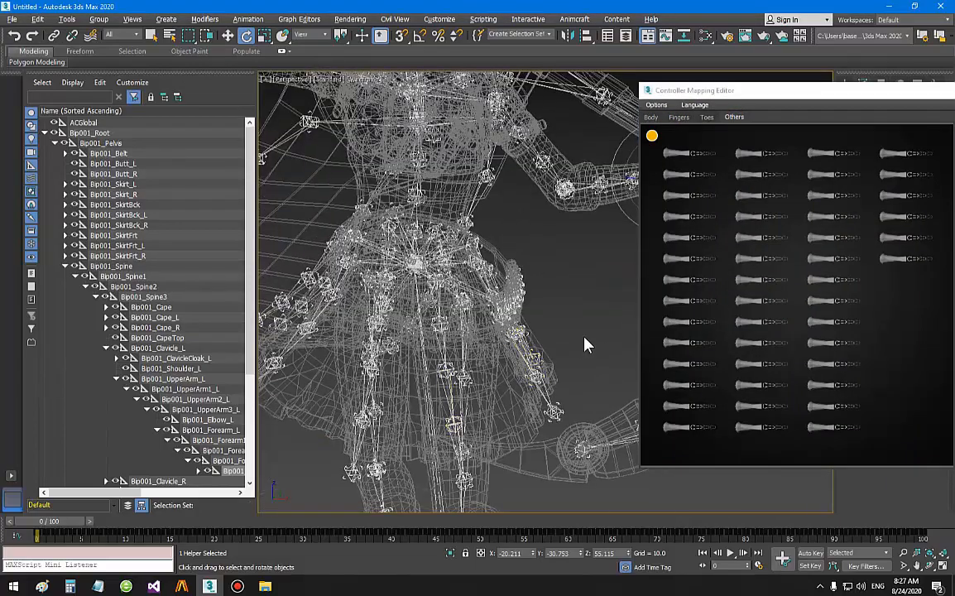
middle_click_drag(585, 337, 488, 400)
scroll(490, 383, "up", 3)
middle_click_drag(497, 322, 412, 432)
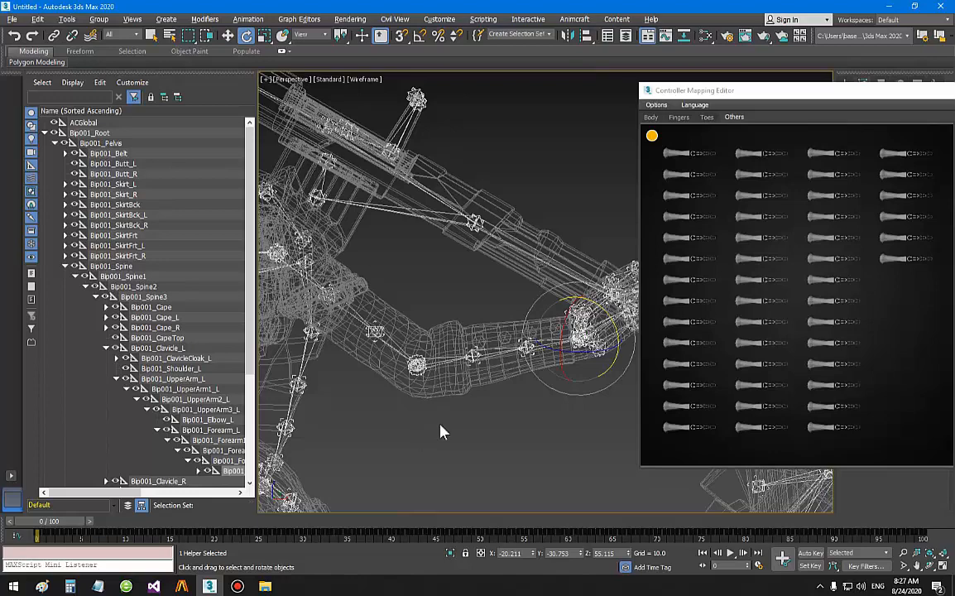
- Open the fingers map, select the thumb's base bone on the character's left hand and map it to the left thumb's base segment
middle_click_drag(465, 326, 497, 265, "alt")
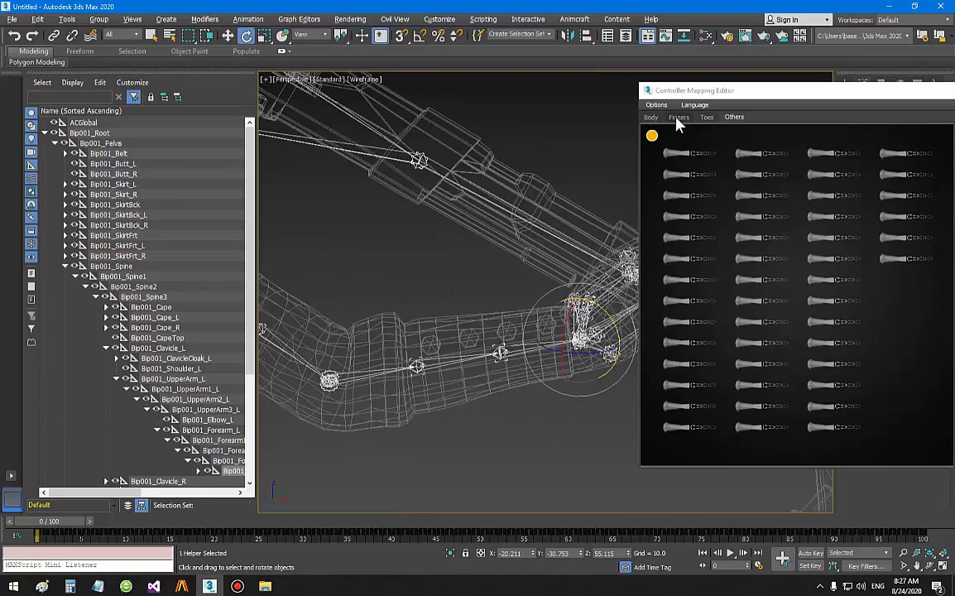
left_click(678, 120)
middle_click_drag(426, 284, 464, 273, "alt")
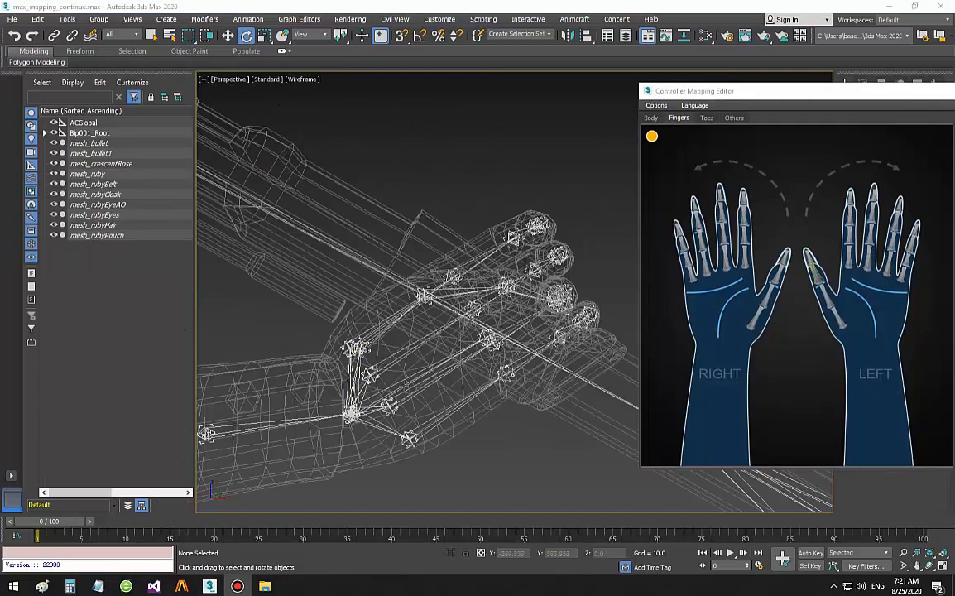
middle_click_drag(401, 333, 389, 341, "alt")
left_click(365, 334)
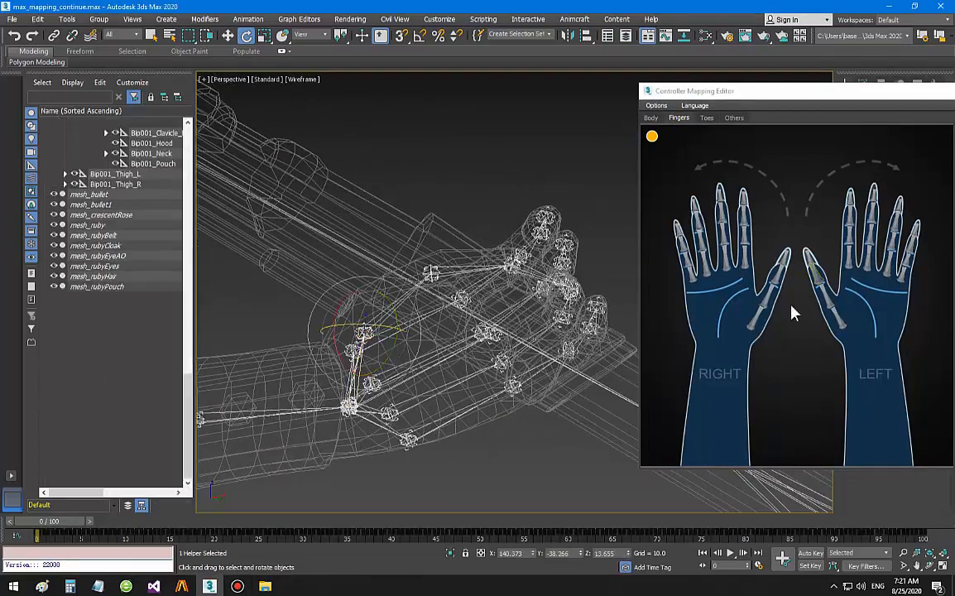
left_click(853, 335)
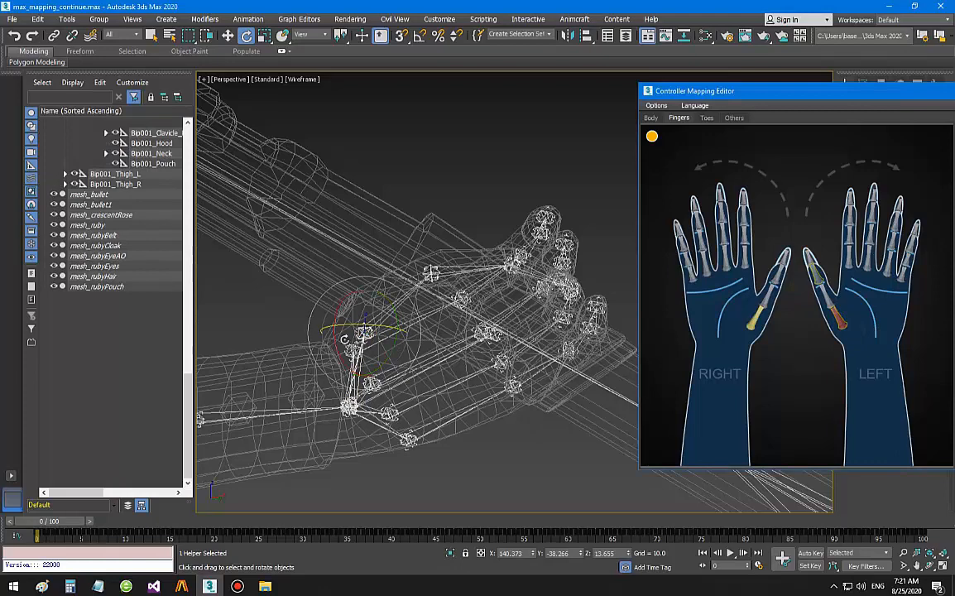
- Select the left thumb's second and third bones one at a time and map them to the diagram's left thumb middle and tip segments
left_click(430, 272)
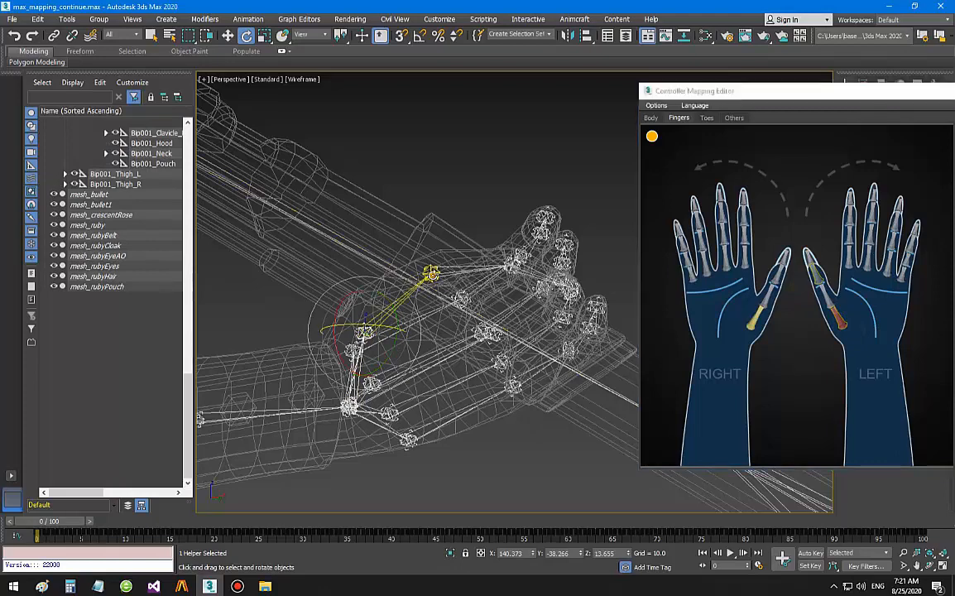
right_click(839, 308)
left_click(847, 308)
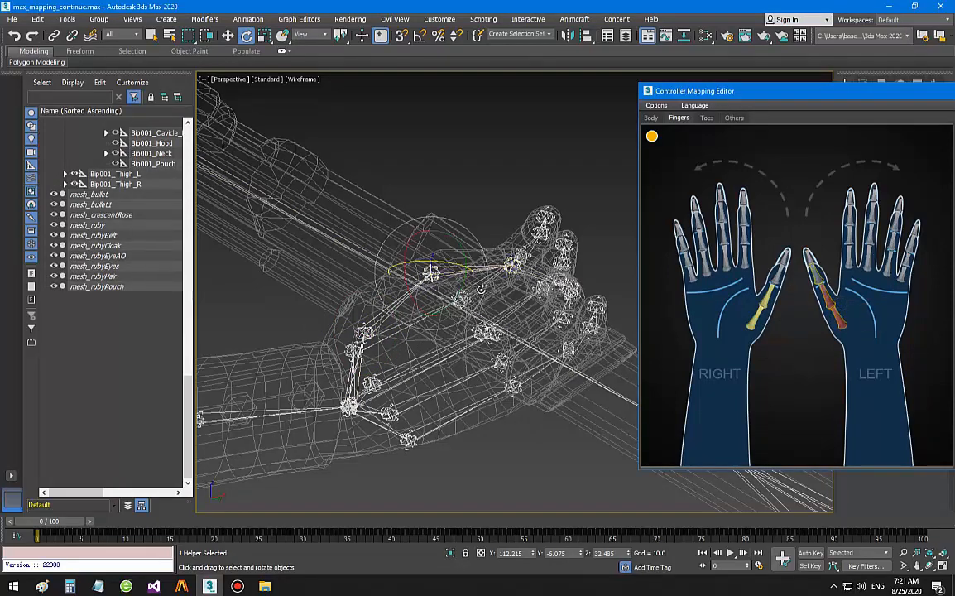
middle_click_drag(481, 290, 448, 253, "alt")
left_click(500, 260)
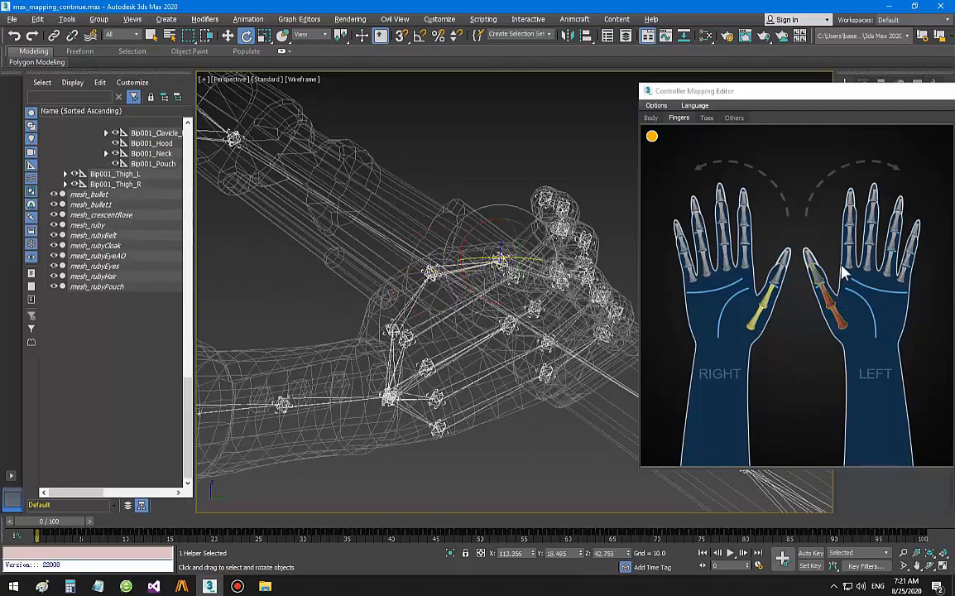
right_click(815, 274)
left_click(834, 284)
- Select the left index finger's knuckle bone and map it to the base segment of the diagram's left index finger
middle_click_drag(475, 324, 391, 273, "alt")
middle_click_drag(377, 225, 395, 287, "alt")
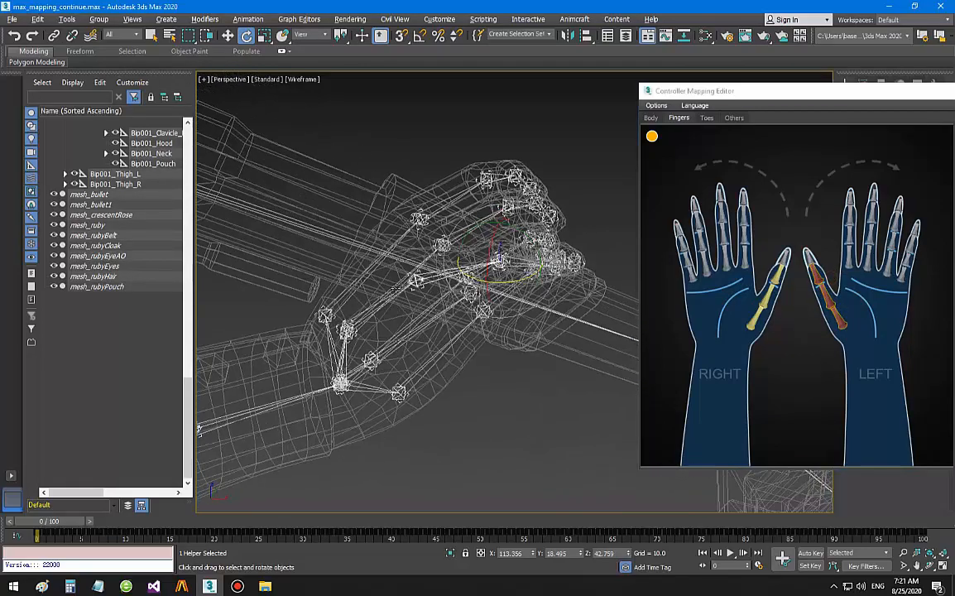
middle_click_drag(376, 206, 406, 233, "alt")
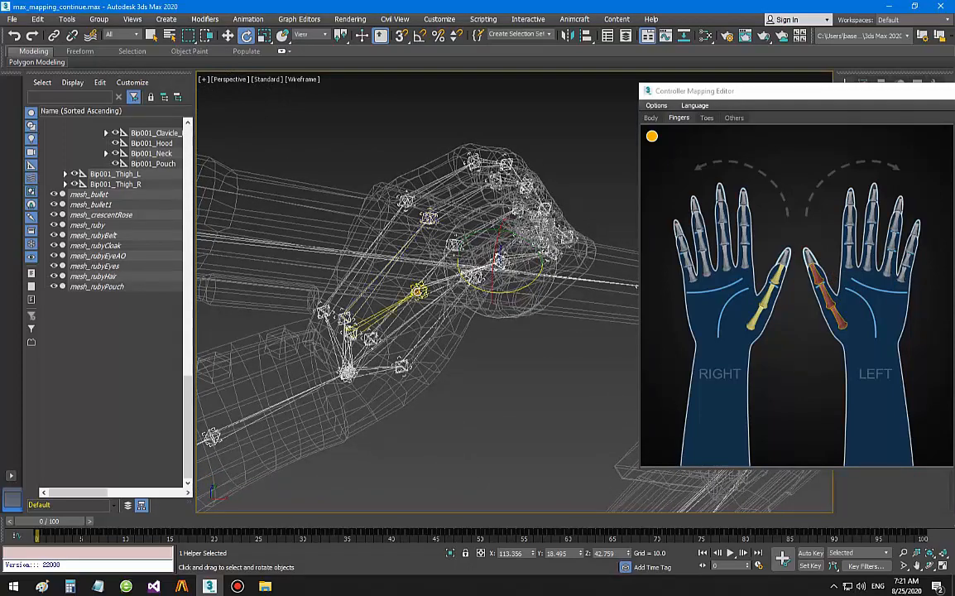
scroll(430, 318, "up", 4)
scroll(476, 259, "down", 4)
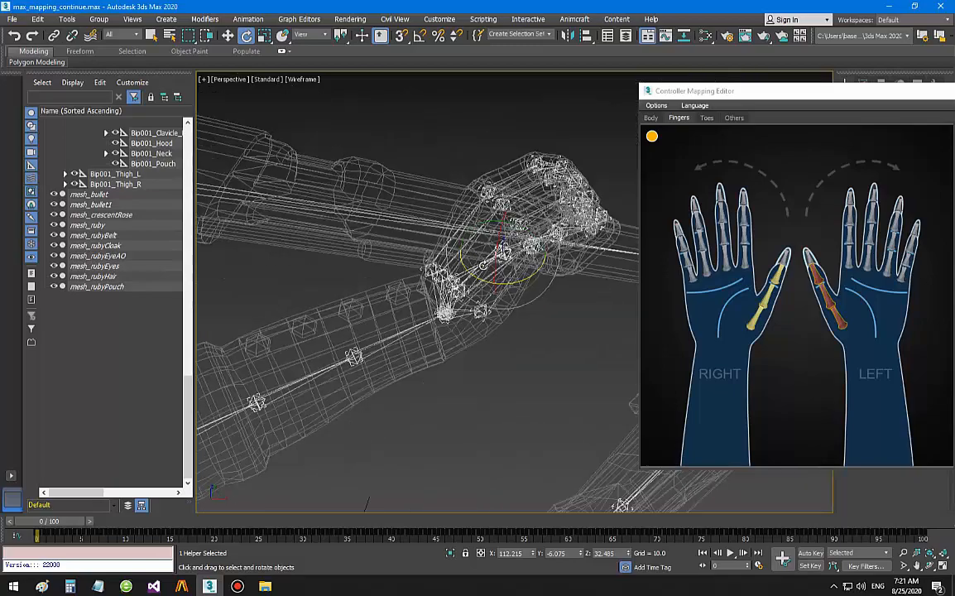
middle_click_drag(476, 259, 436, 289, "alt")
left_click(437, 261)
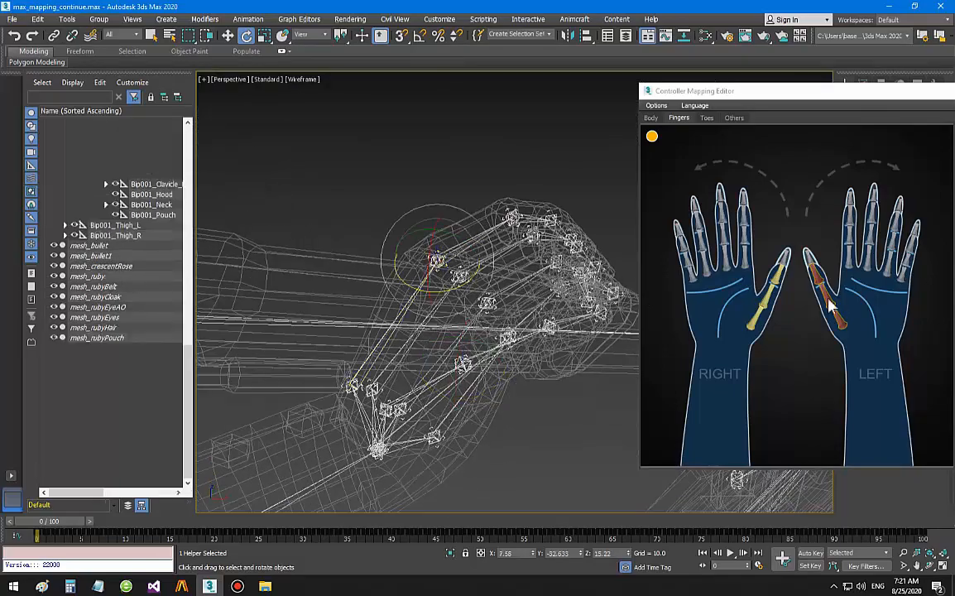
left_click(852, 265)
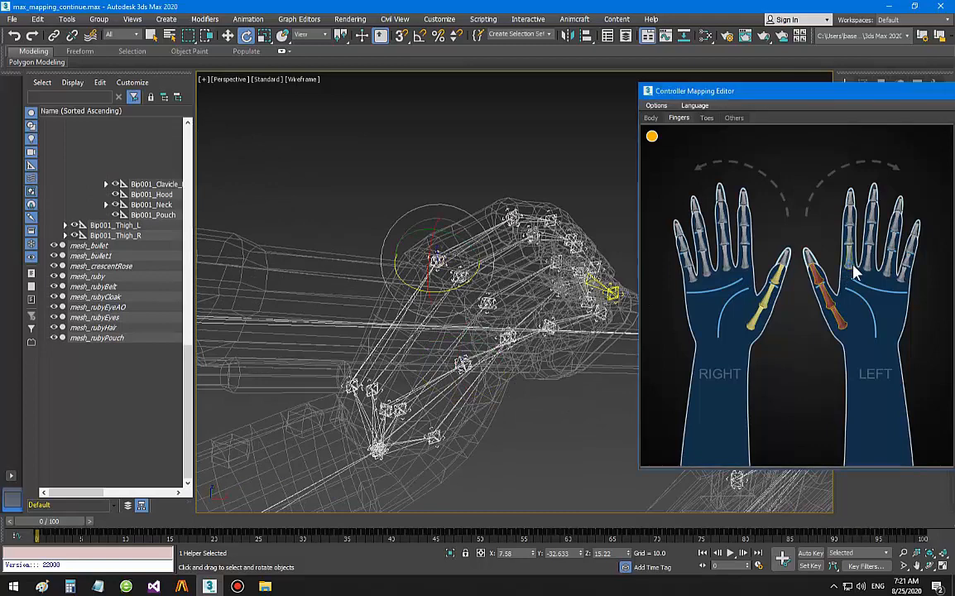
- Map the left index finger's second and third bones to the diagram's left index middle and tip segments
left_click(512, 216)
middle_click_drag(482, 260, 577, 286, "alt")
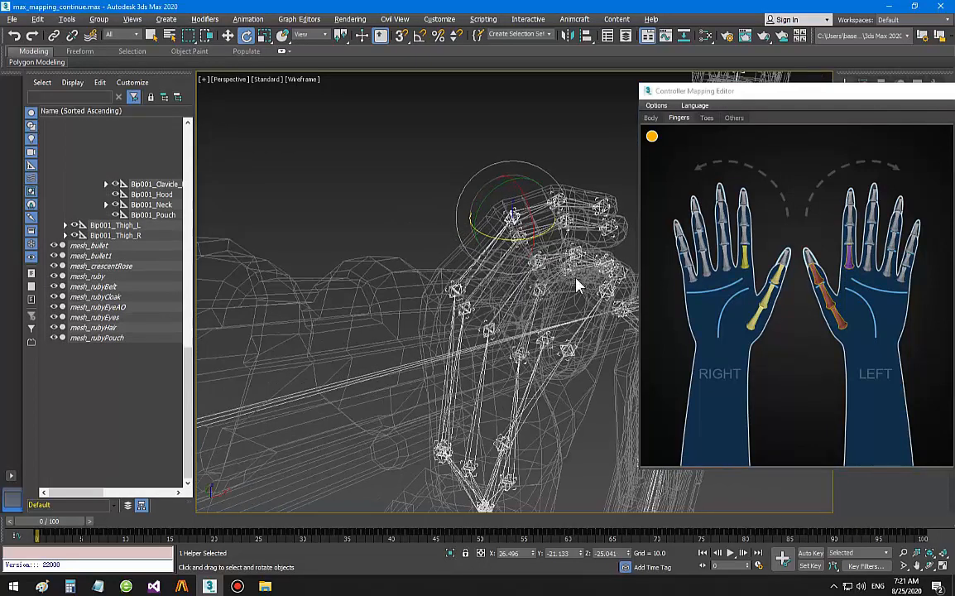
left_click(851, 248)
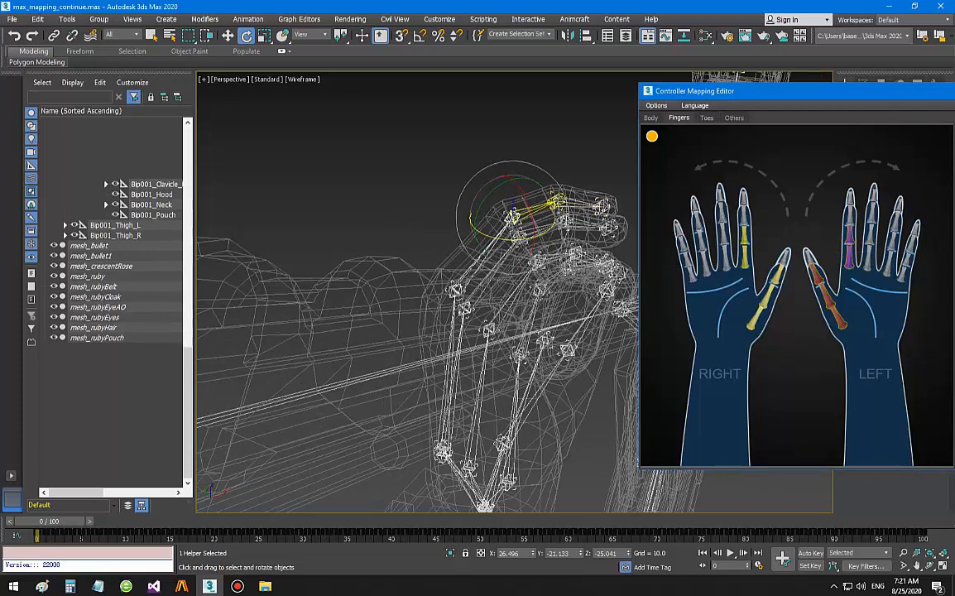
left_click(540, 225)
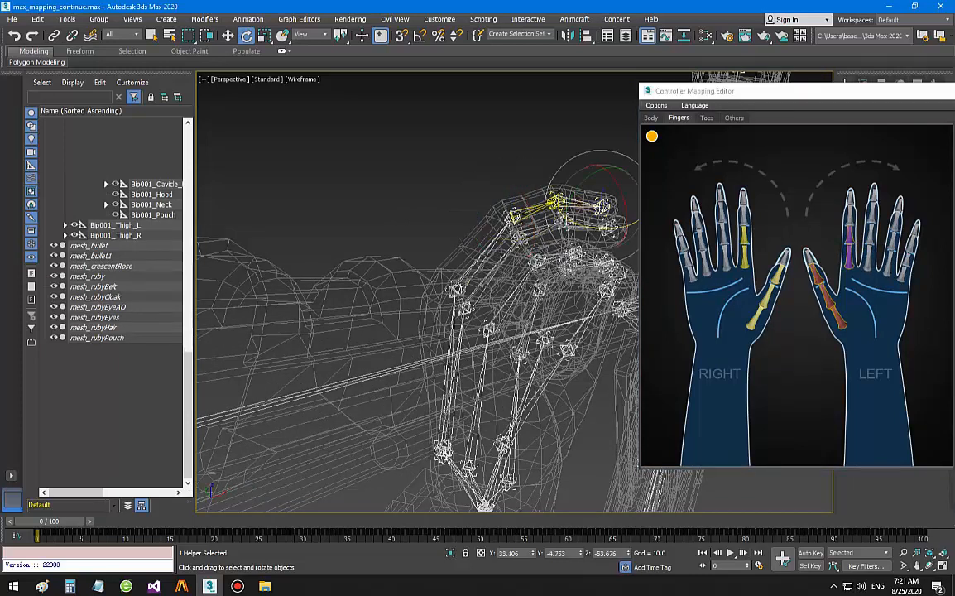
left_click(556, 202)
left_click(850, 219)
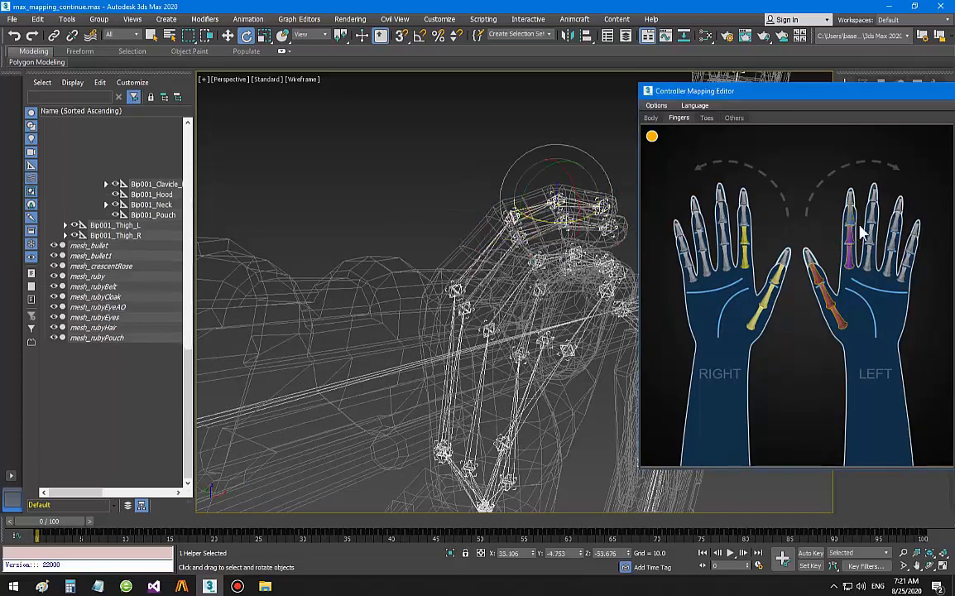
- Map the left middle finger's three bones from the knuckle outward to the diagram's left middle finger base, middle and tip segments
middle_click_drag(559, 303, 484, 291, "alt")
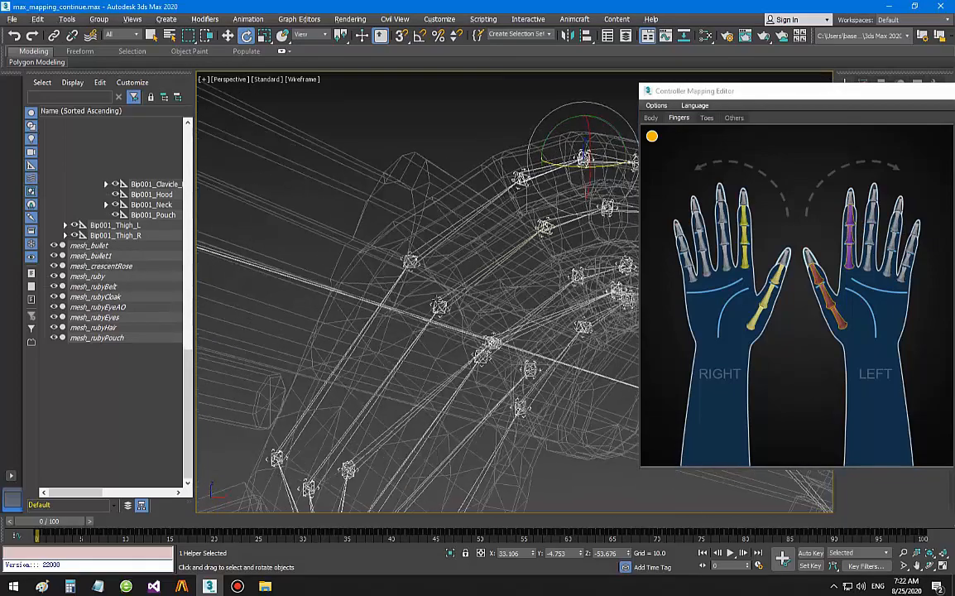
left_click(439, 306)
right_click(866, 265)
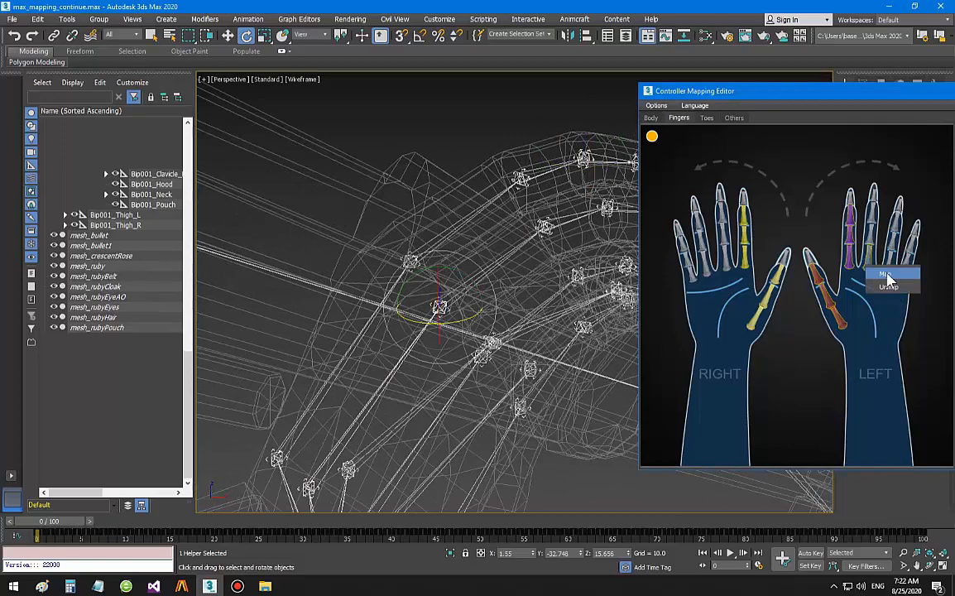
left_click(888, 276)
left_click(546, 227)
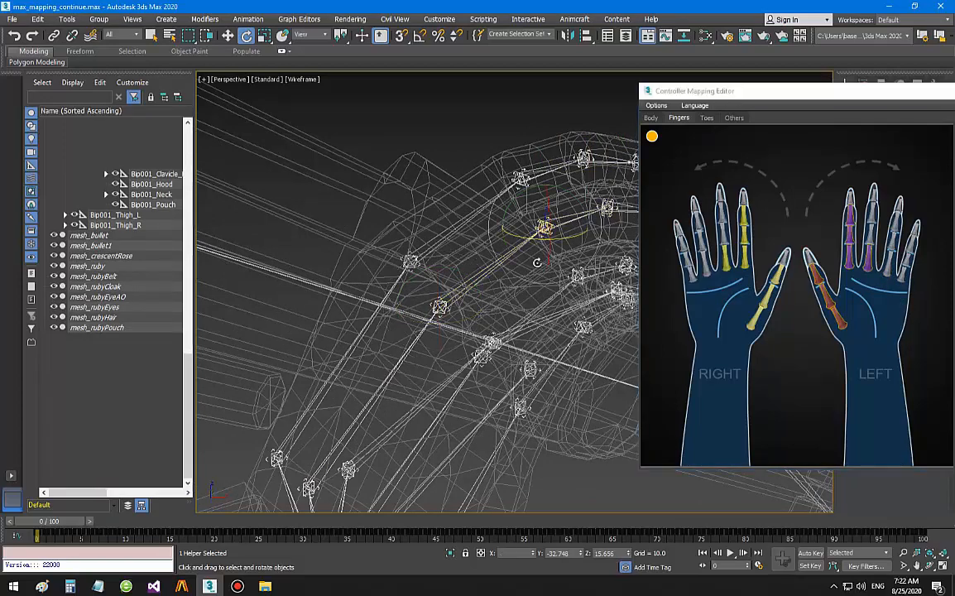
middle_click_drag(540, 303, 435, 354)
left_click(876, 253)
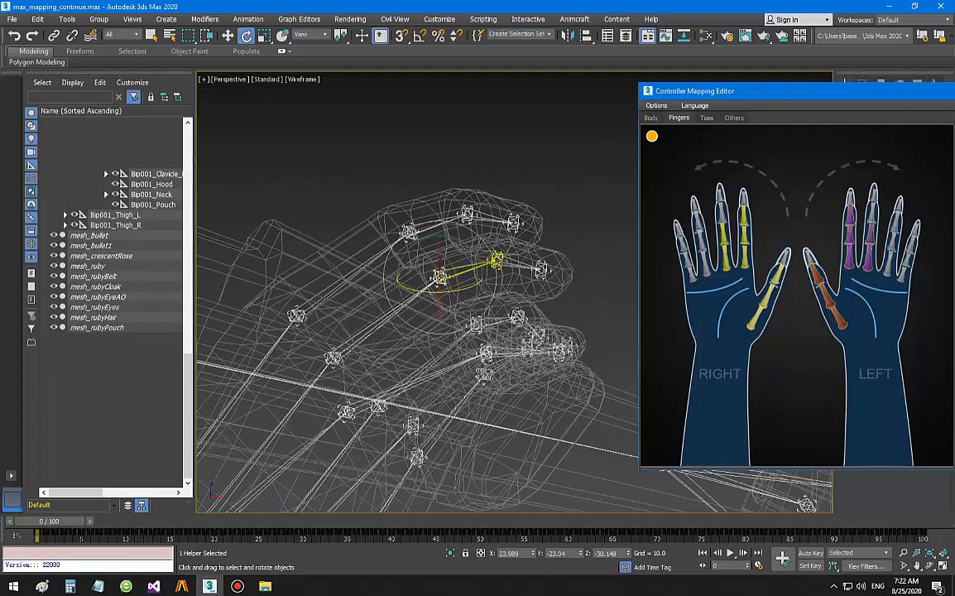
left_click(495, 262)
left_click(876, 228)
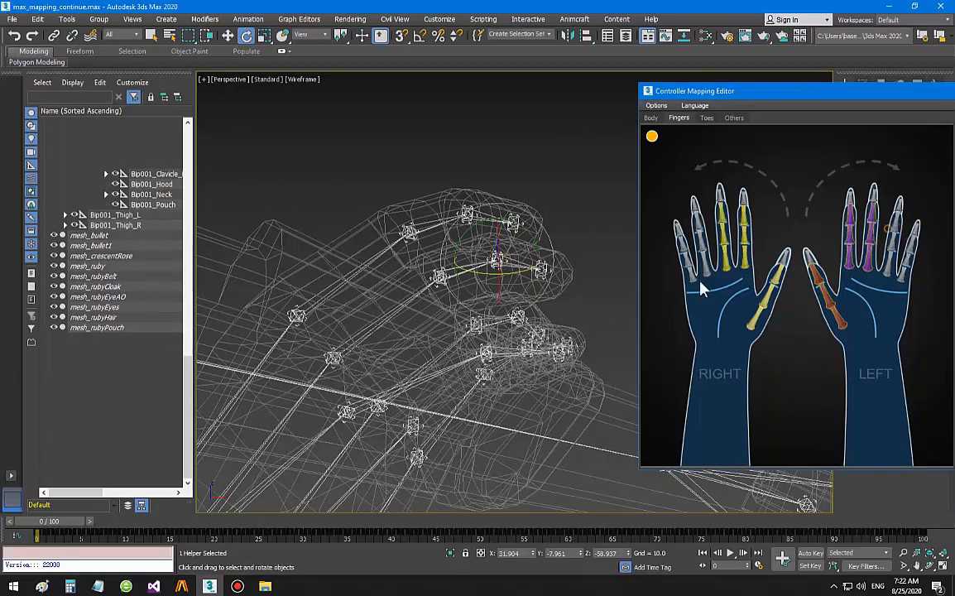
- Map the left ring finger's three bones from the knuckle outward to the diagram's left ring finger base, middle and tip segments
middle_click_drag(467, 373, 386, 286, "alt")
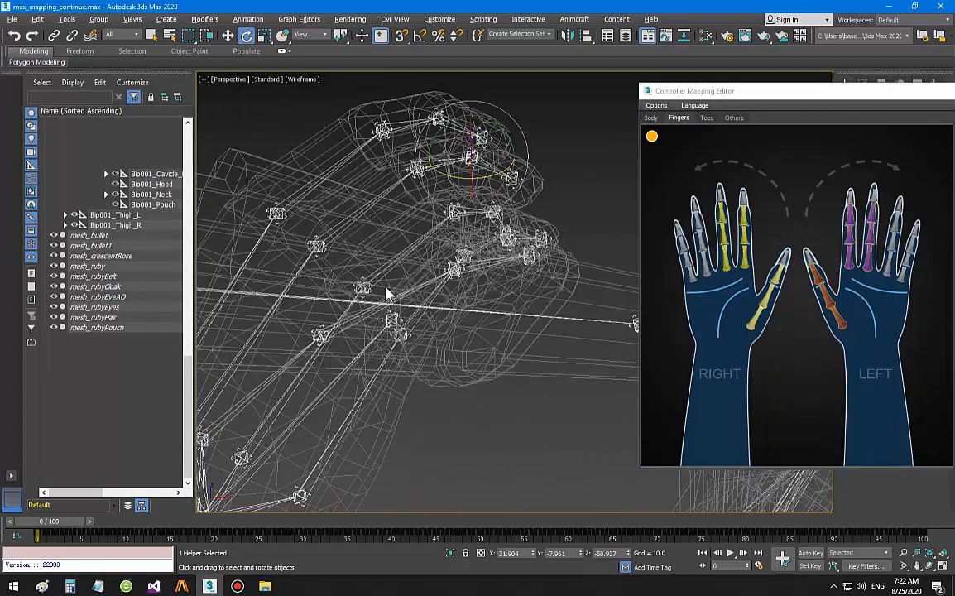
left_click(362, 287)
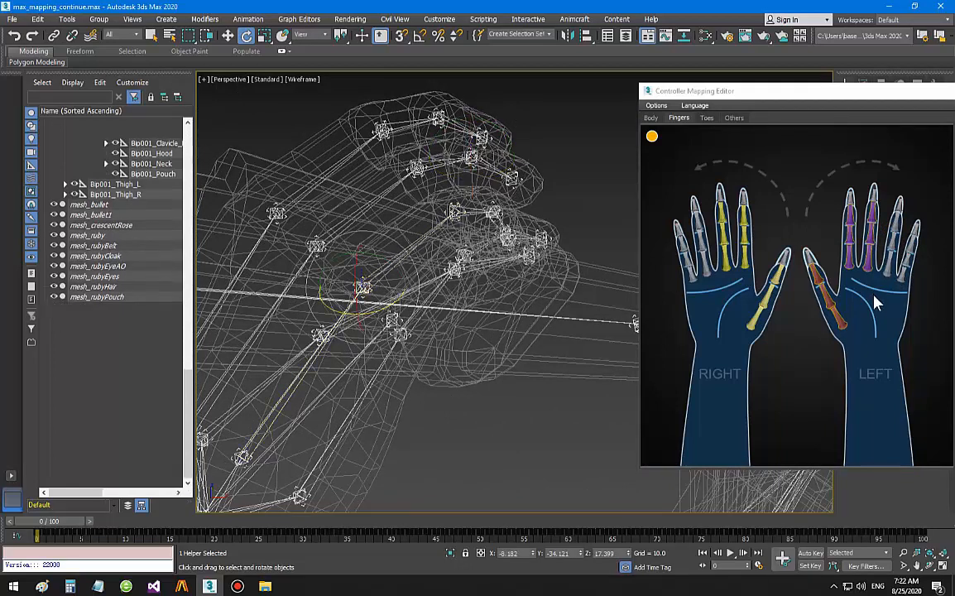
left_click(901, 283)
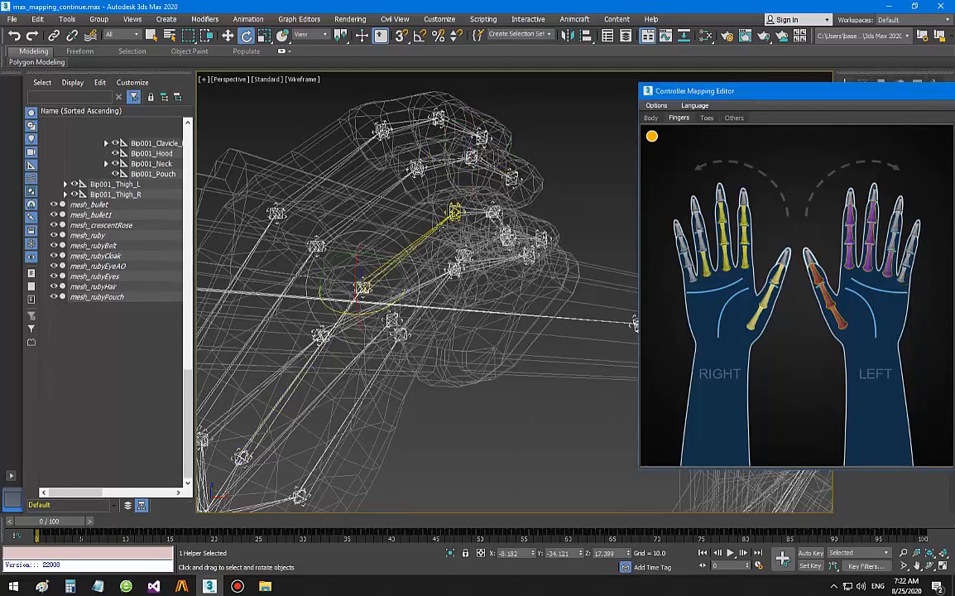
left_click(846, 255)
left_click(805, 225)
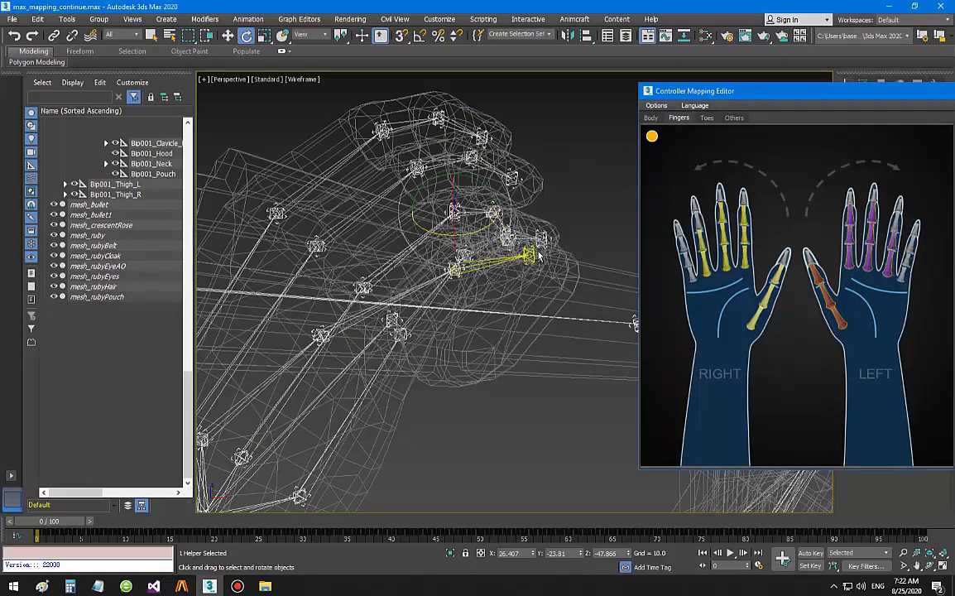
middle_click_drag(538, 255, 580, 235, "alt")
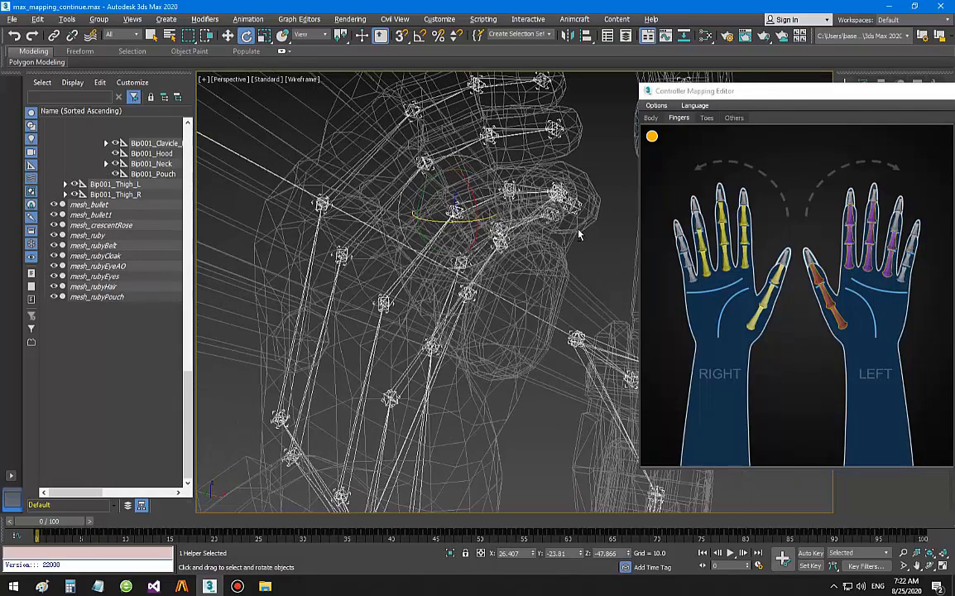
left_click(508, 192)
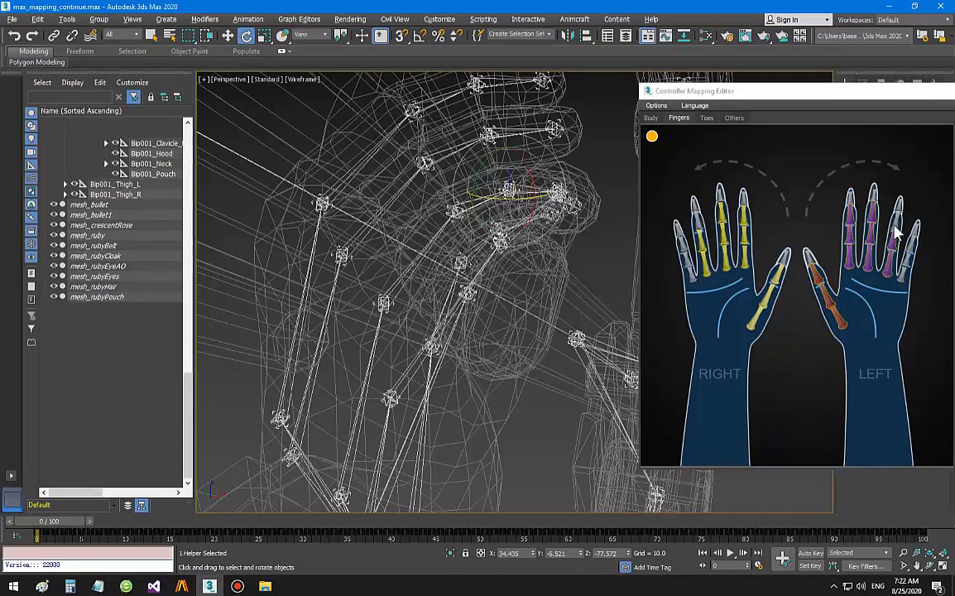
middle_click_drag(523, 283, 489, 269, "alt")
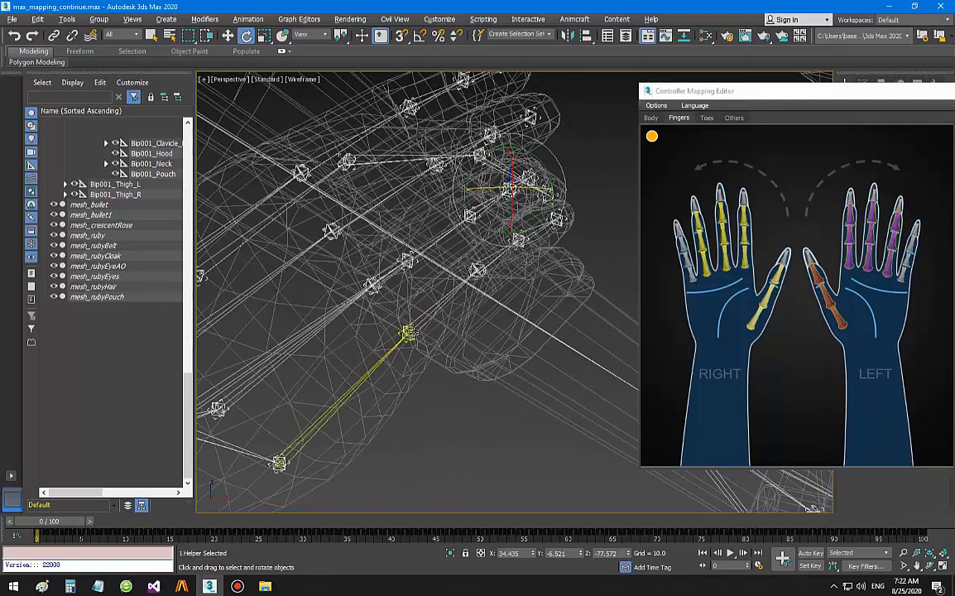
- Map the left little finger's three bones from the knuckle outward to the diagram's left little finger base, middle and tip segments
left_click(408, 333)
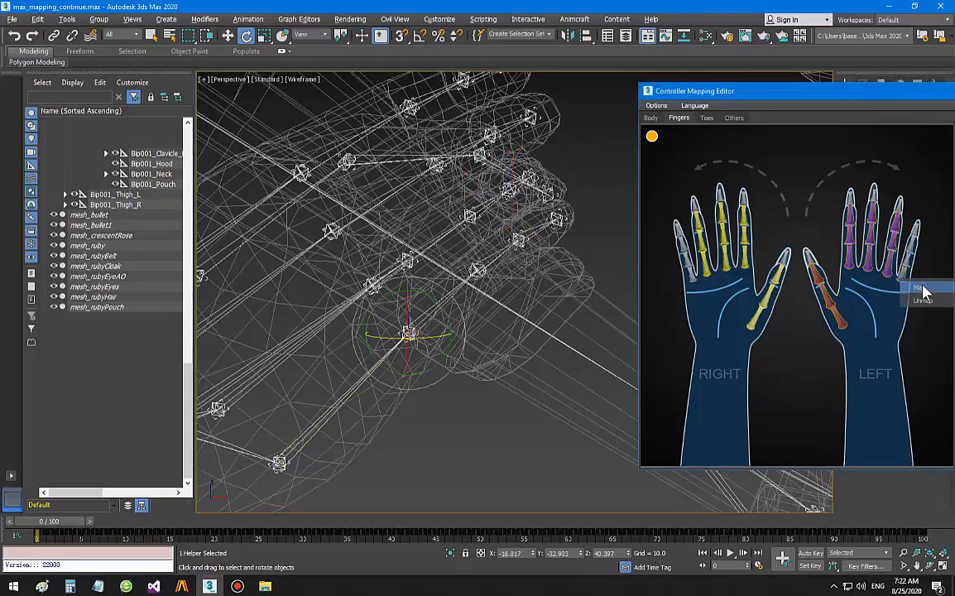
middle_click_drag(504, 298, 496, 295, "alt")
left_click(523, 251)
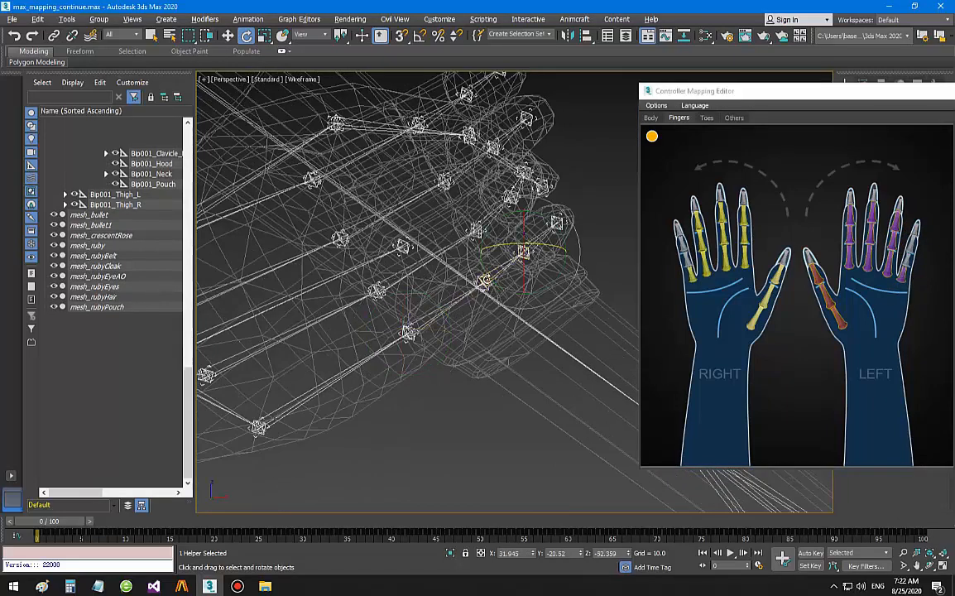
left_click(472, 290)
middle_click_drag(531, 316, 532, 329, "alt")
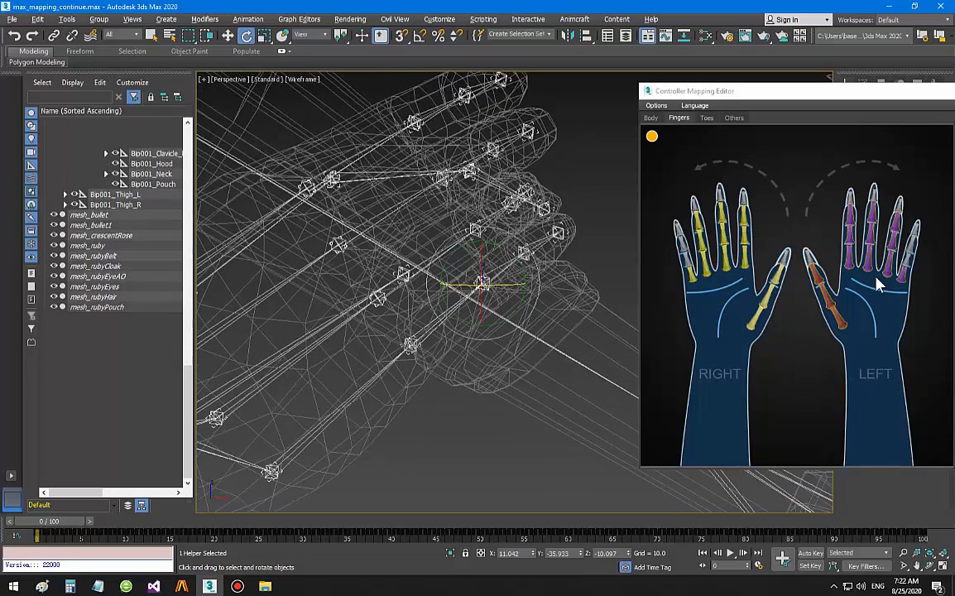
right_click(902, 265)
left_click(919, 274)
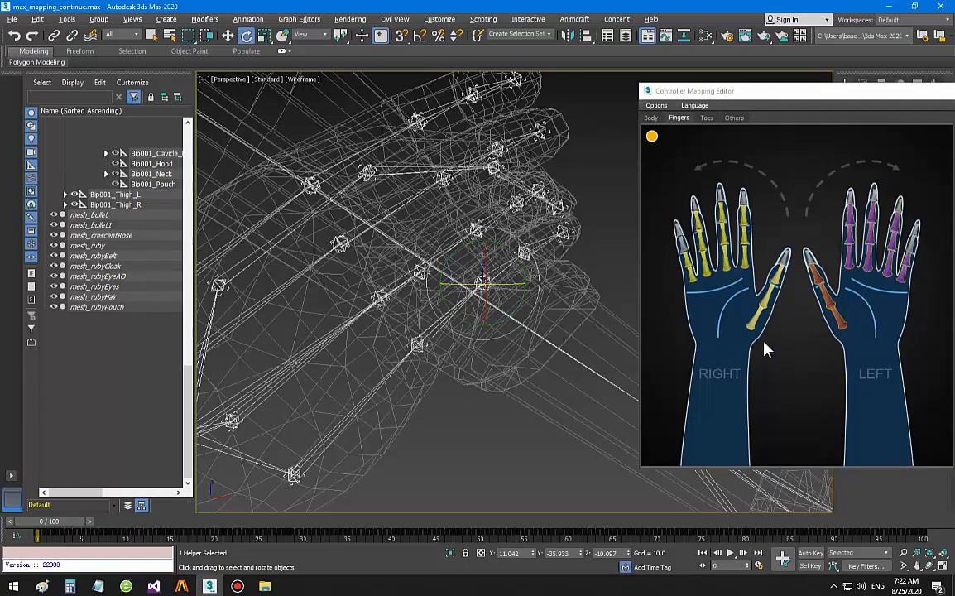
mouse_move(539, 338)
middle_mouse_down("alt")
mouse_move(558, 323)
mouse_move(549, 333)
middle_mouse_up("alt")
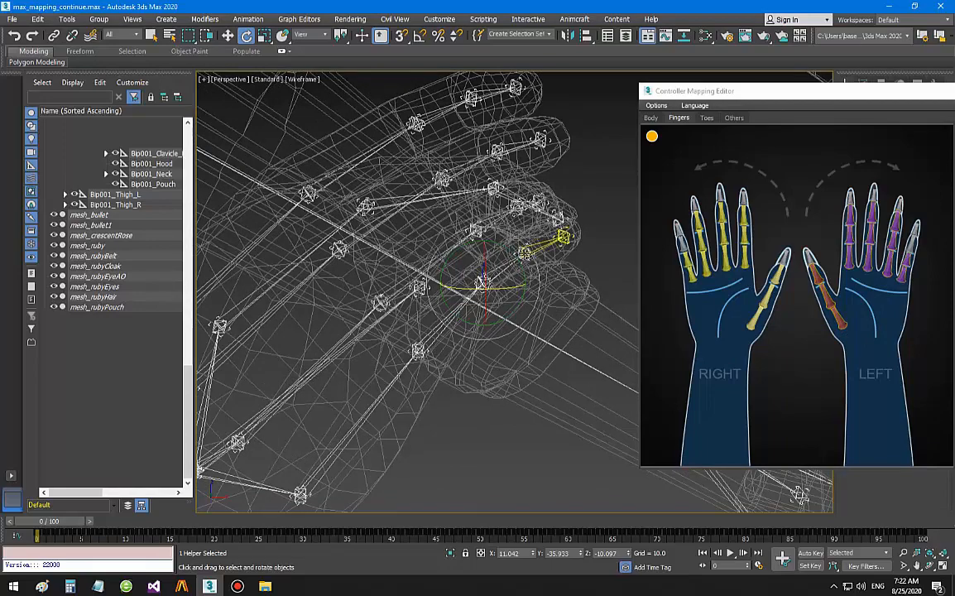
left_click(915, 264)
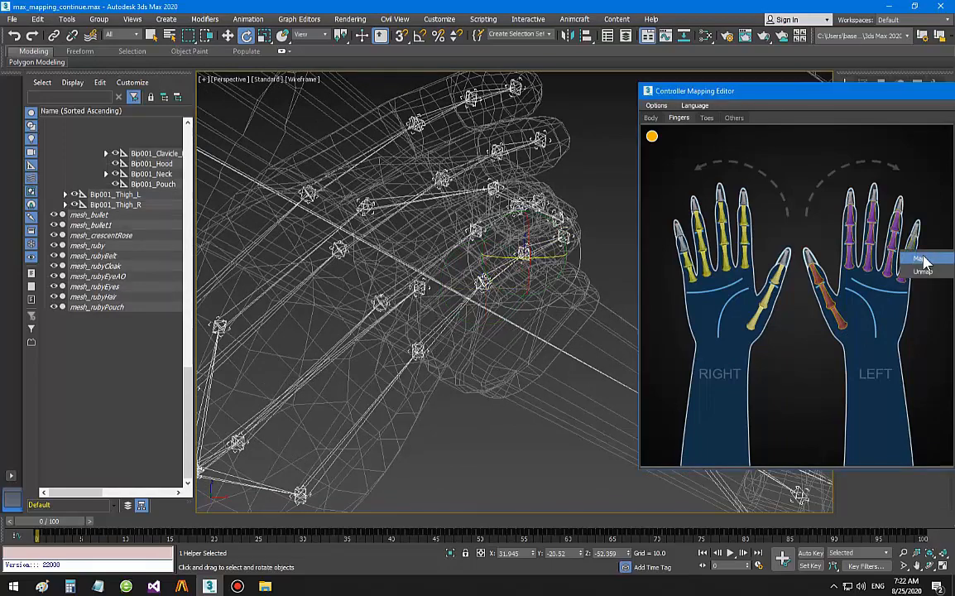
middle_click_drag(412, 373, 562, 386, "alt")
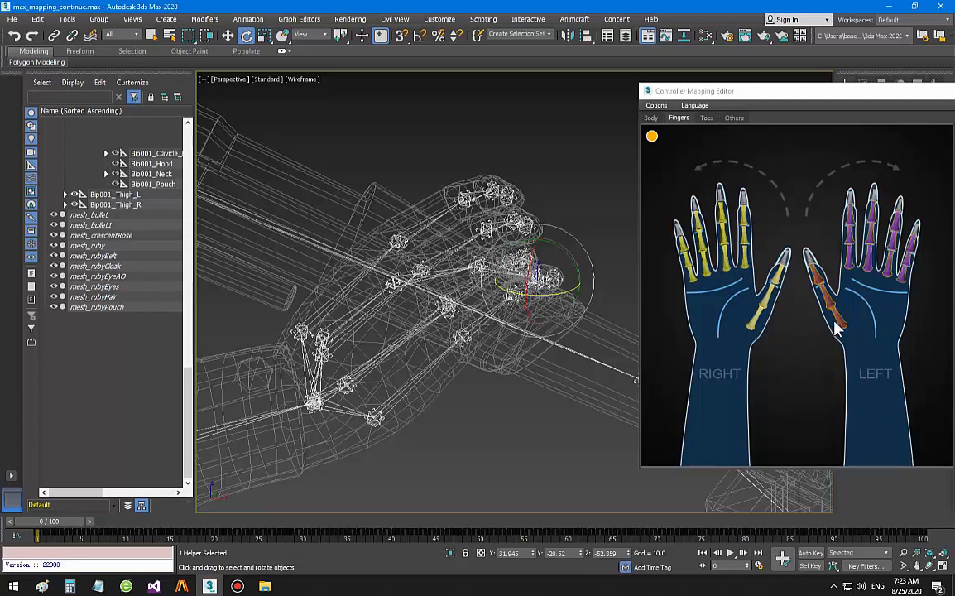
- Check the finger mappings by selecting the mapped bones through the base and middle segments of the left hand diagram
left_click(745, 336)
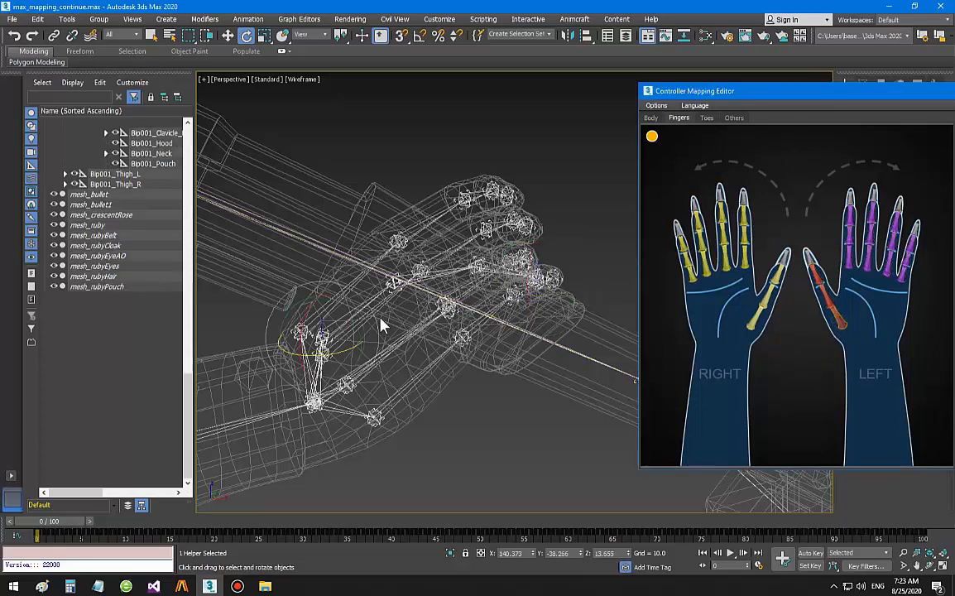
scroll(440, 338, "down", 3)
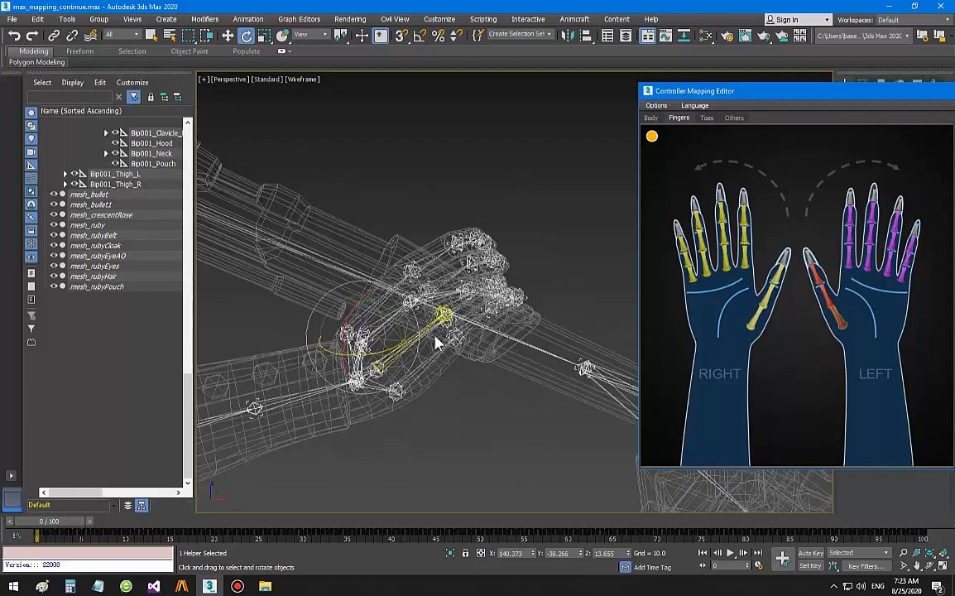
mouse_move(445, 335)
middle_mouse_down("alt")
mouse_move(418, 293)
mouse_move(456, 344)
mouse_move(447, 334)
middle_mouse_up("alt")
left_click(867, 265)
middle_click_drag(465, 380, 472, 351, "alt")
scroll(459, 364, "up", 2)
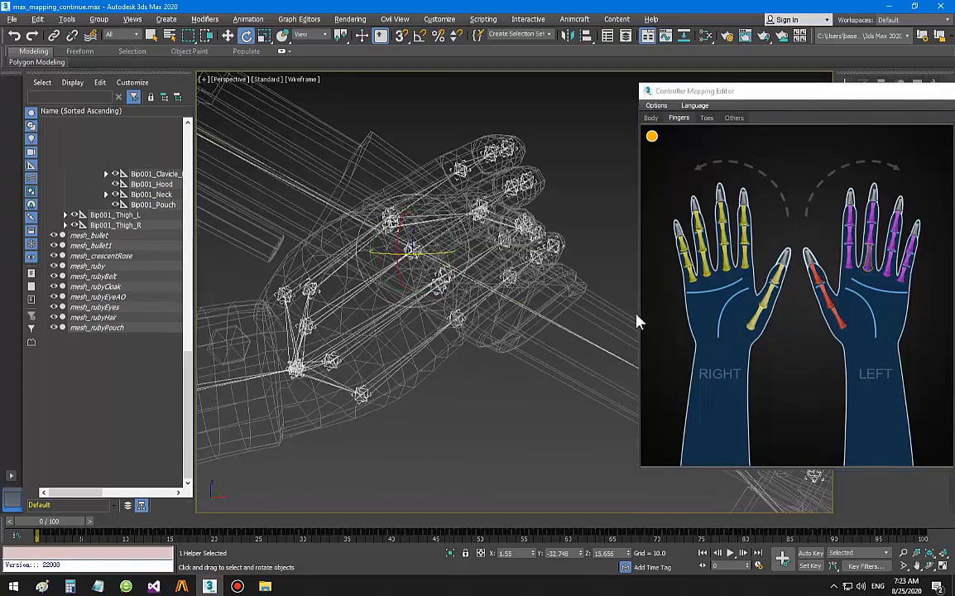
left_click(893, 277)
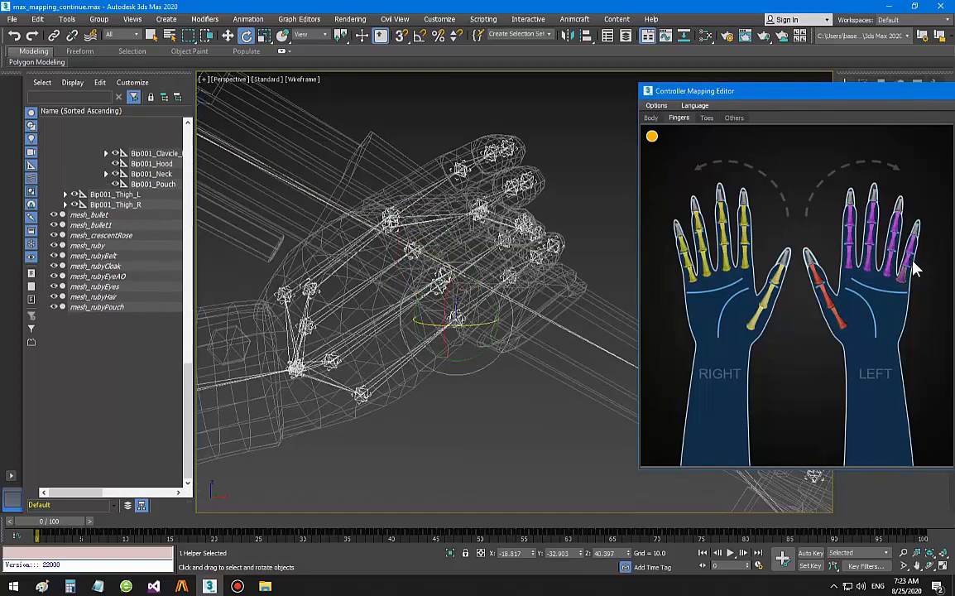
left_click(897, 255)
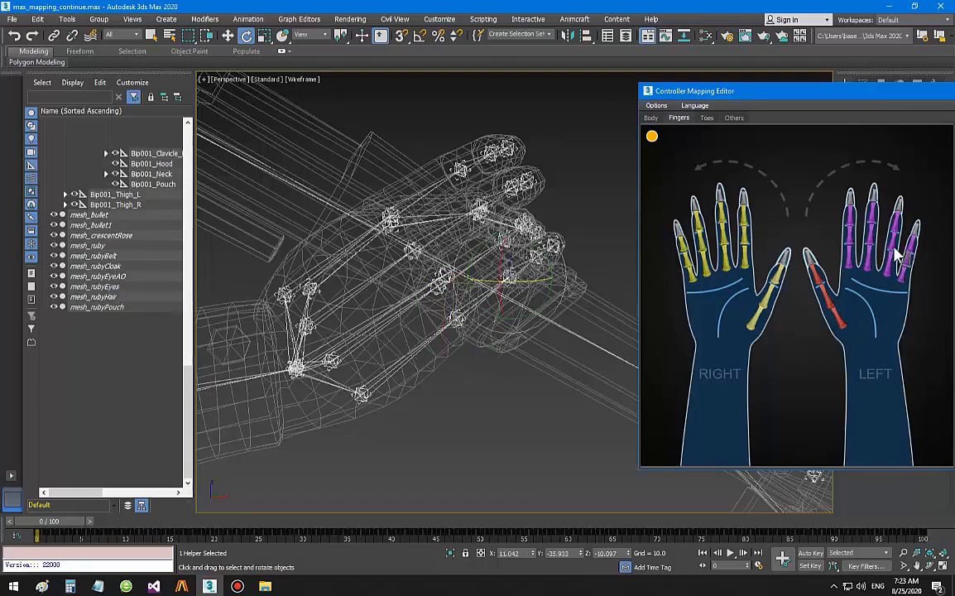
left_click(875, 249)
left_click(850, 247)
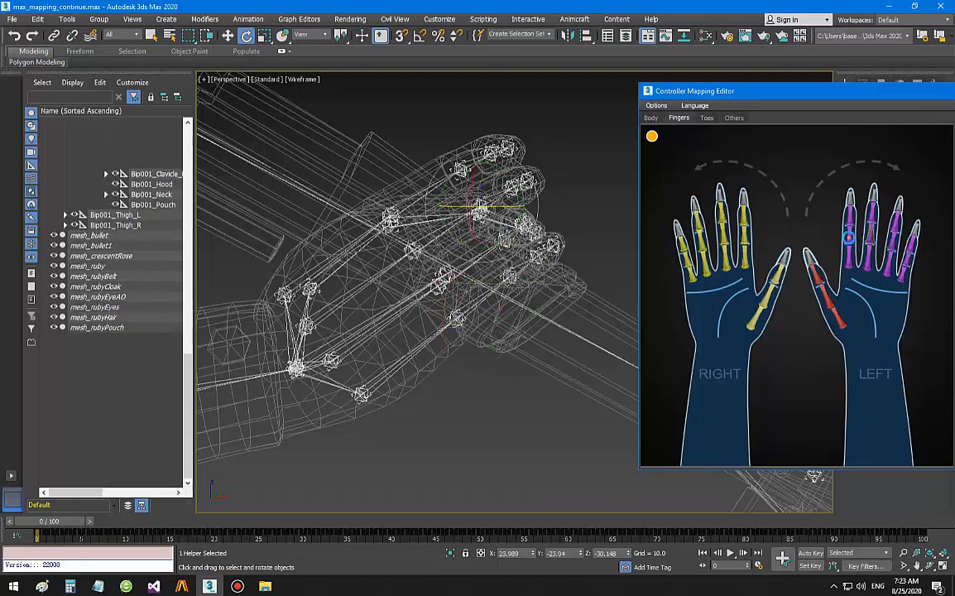
- Show the Others page of the Controller Mapping Editor and bring the character's hair bones into close view
middle_click_drag(341, 380, 520, 409, "alt")
scroll(333, 397, "down", 6)
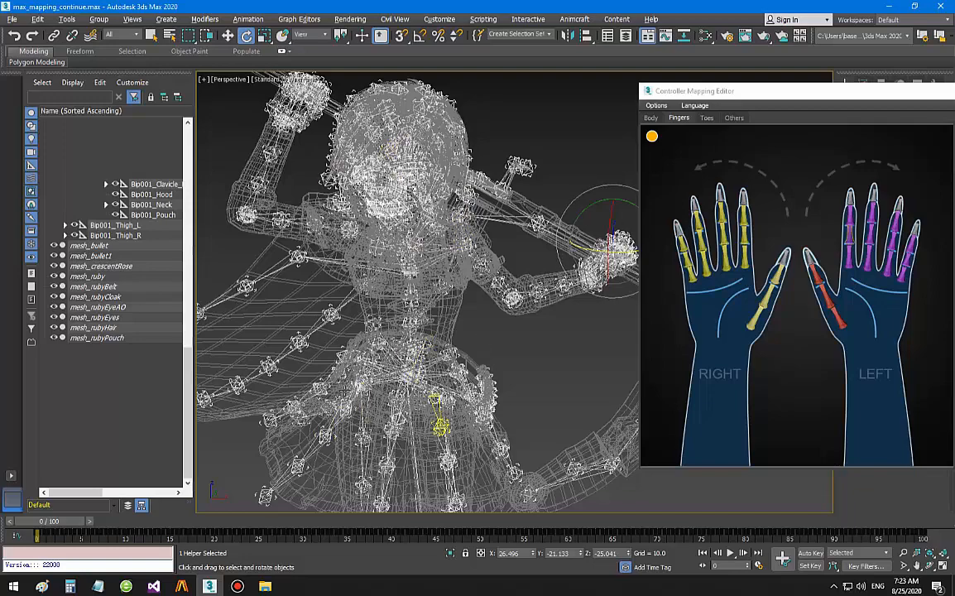
middle_click_drag(288, 315, 438, 298, "alt")
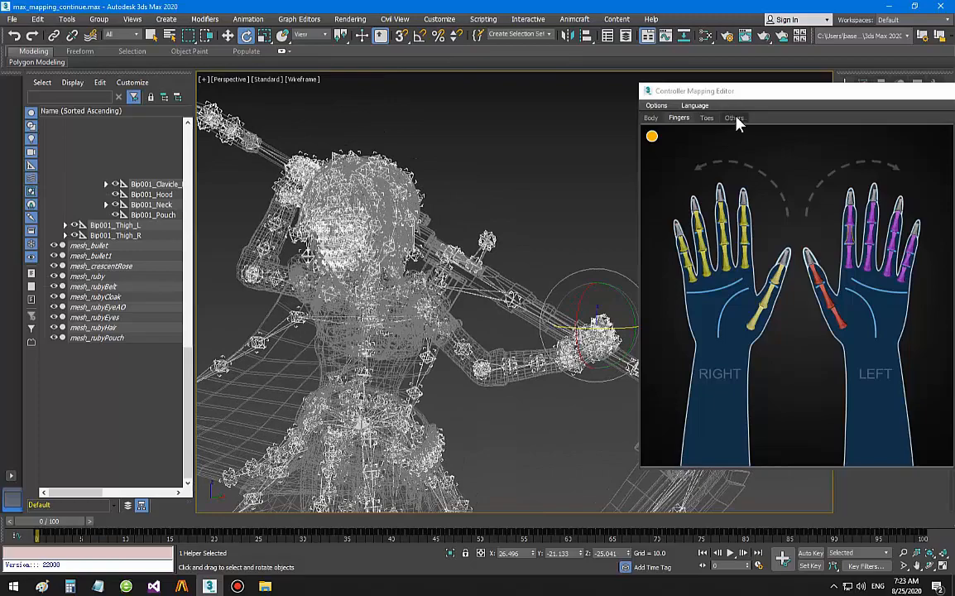
left_click(734, 118)
mouse_move(457, 386)
middle_mouse_down("alt")
mouse_move(473, 403)
mouse_move(469, 392)
middle_mouse_up("alt")
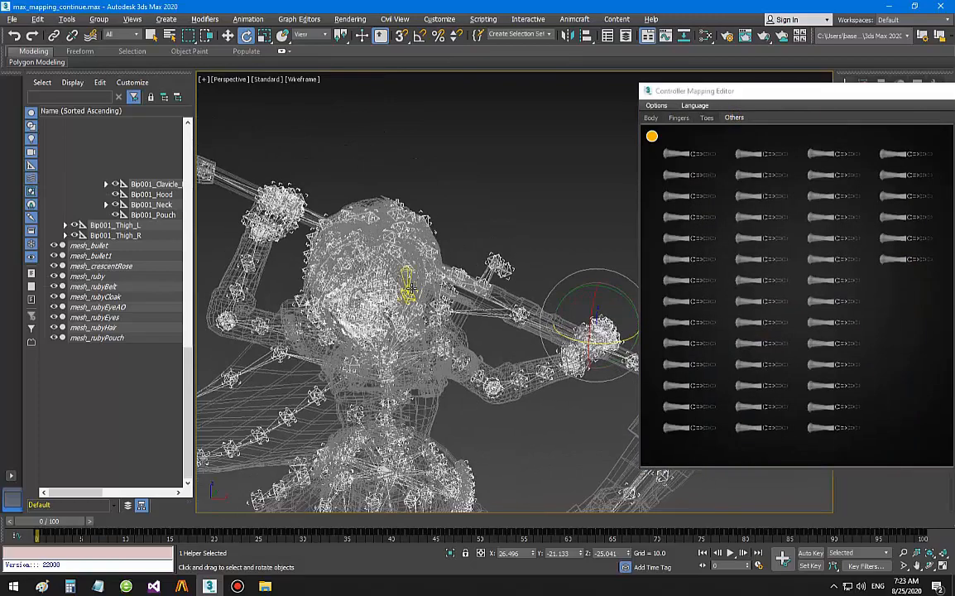
scroll(406, 279, "up", 2)
middle_click_drag(374, 250, 445, 309)
scroll(422, 315, "up", 2)
scroll(446, 299, "down", 1)
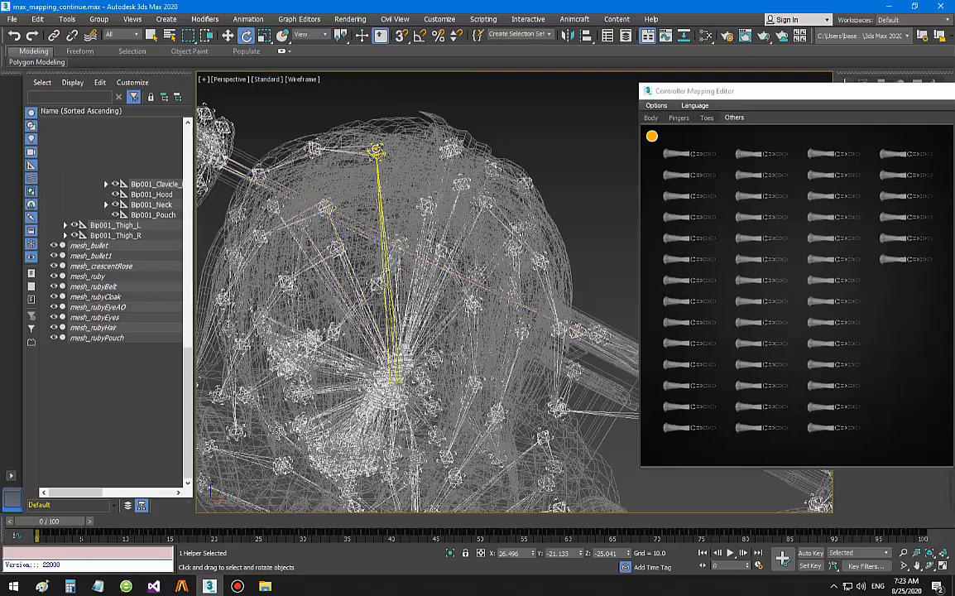
- Select the hair bone at the top of the head and widen the Scene Explorer to show full bone names
left_click(375, 151)
middle_click_drag(375, 177, 487, 275)
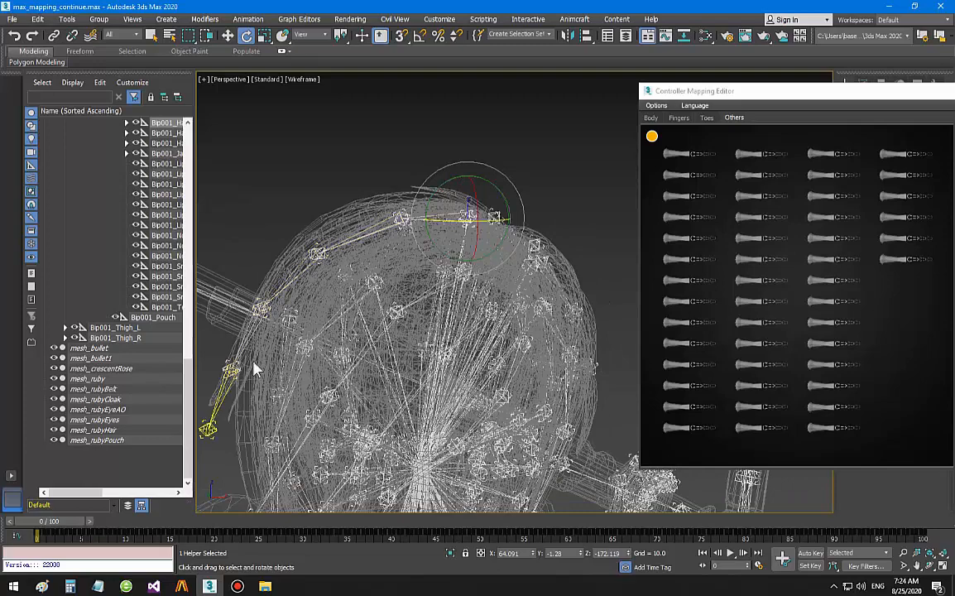
middle_click_drag(291, 311, 380, 272, "alt")
left_click_drag(194, 266, 247, 265)
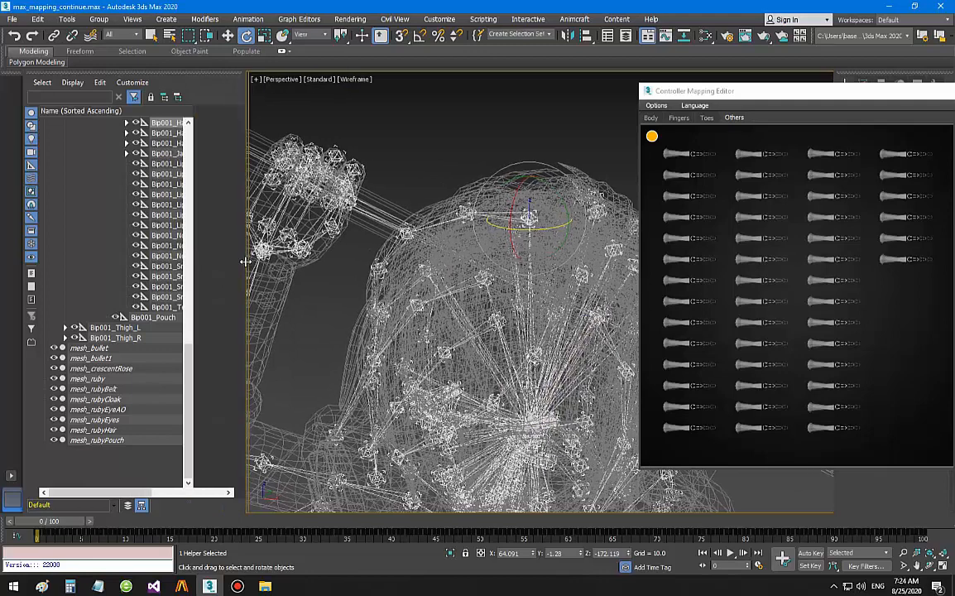
scroll(185, 269, "up", 5)
scroll(186, 267, "up", 3)
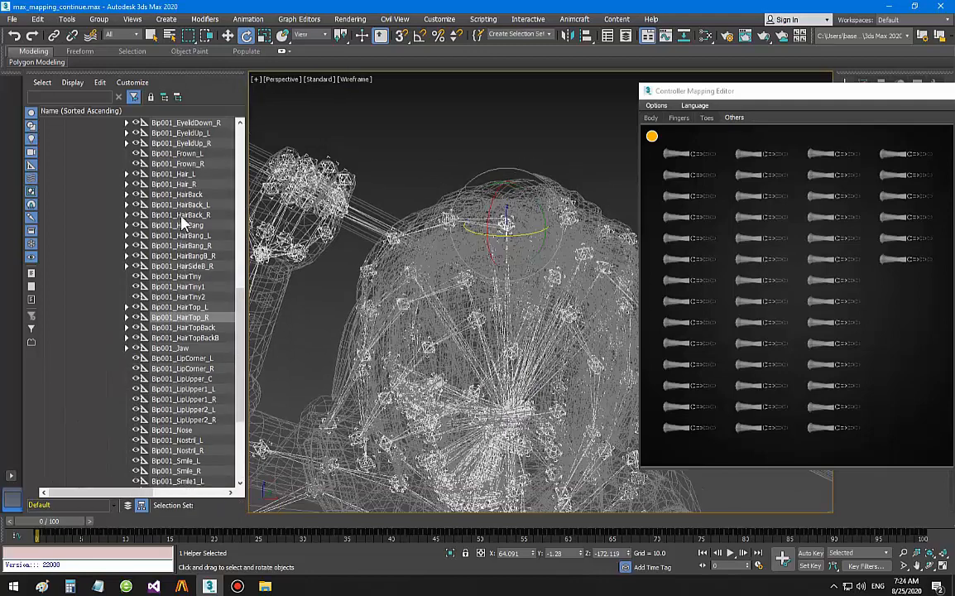
- Map Bip001_Hair_L and Bip001_Hair_R to the first and second slots of the first row of extra bones
left_click(195, 338)
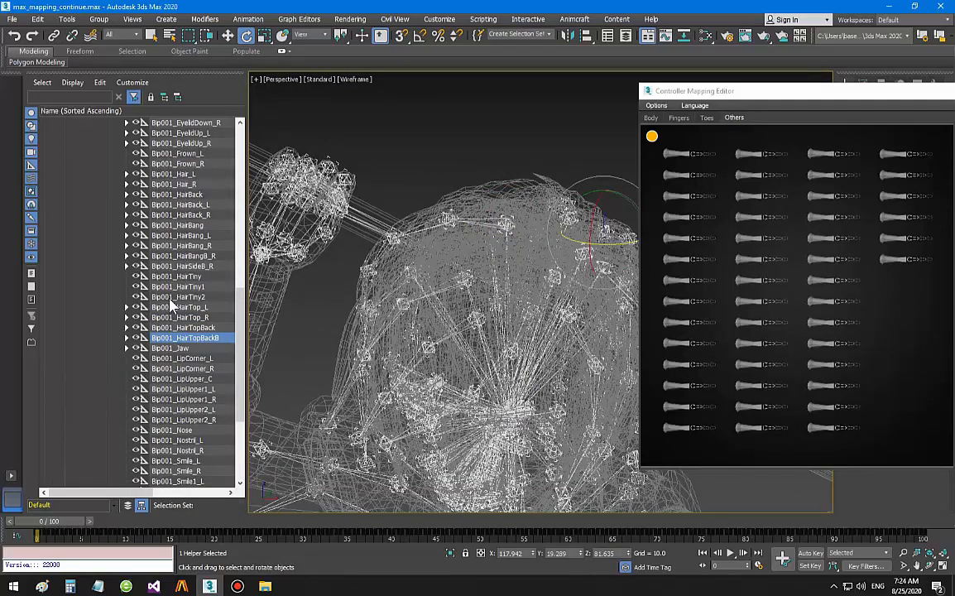
left_click(175, 173)
middle_click_drag(443, 295, 452, 327)
left_click(674, 160)
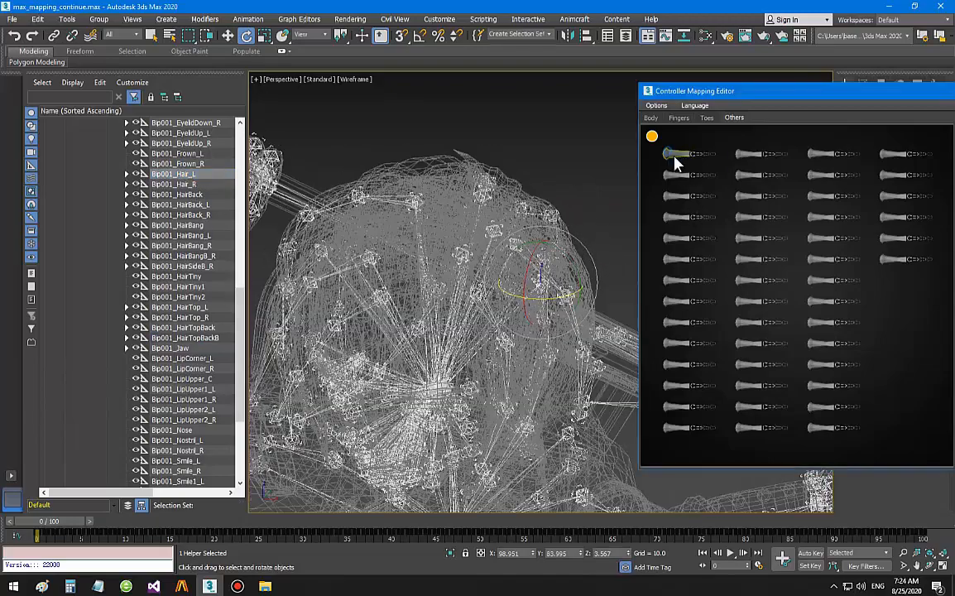
left_click(176, 184)
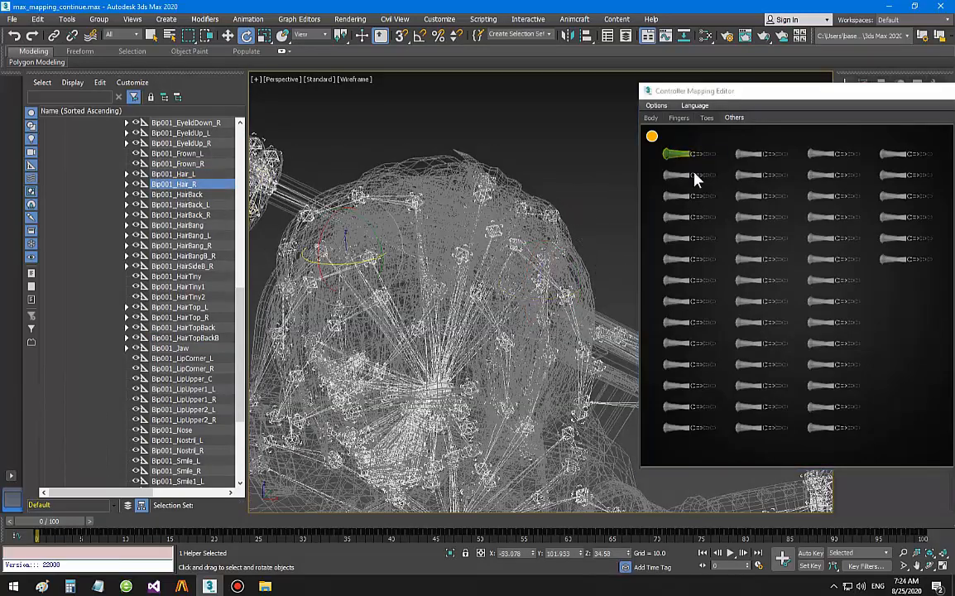
mouse_move(371, 300)
middle_mouse_down("alt")
mouse_move(365, 249)
mouse_move(431, 210)
mouse_move(356, 273)
mouse_move(359, 310)
mouse_move(374, 303)
middle_mouse_up("alt")
left_click(741, 155)
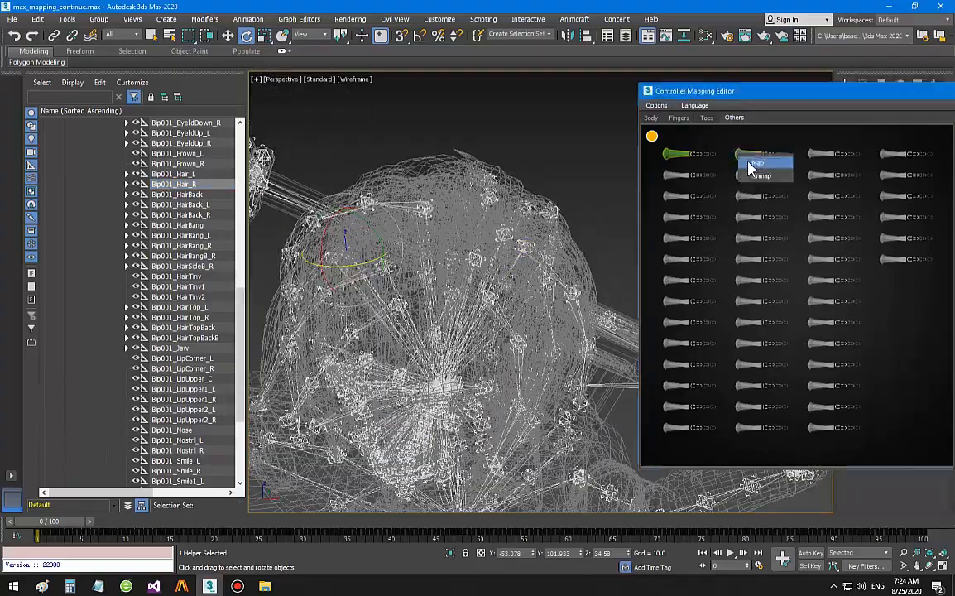
- Map Bip001_HairBack and Bip001_HairBack_L to the third and fourth slots of the first row
left_click(198, 195)
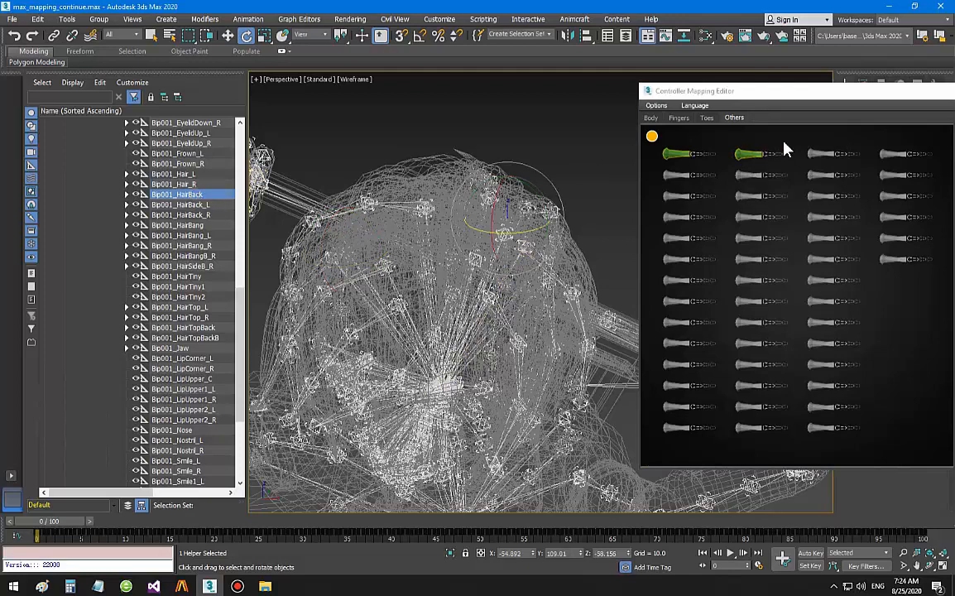
left_click(821, 154)
left_click(207, 205)
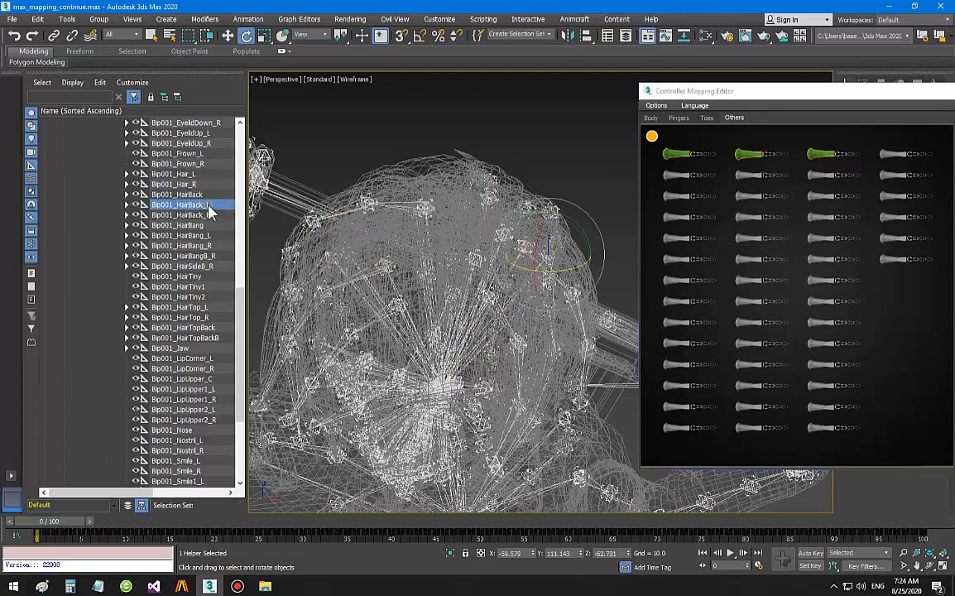
left_click(888, 154)
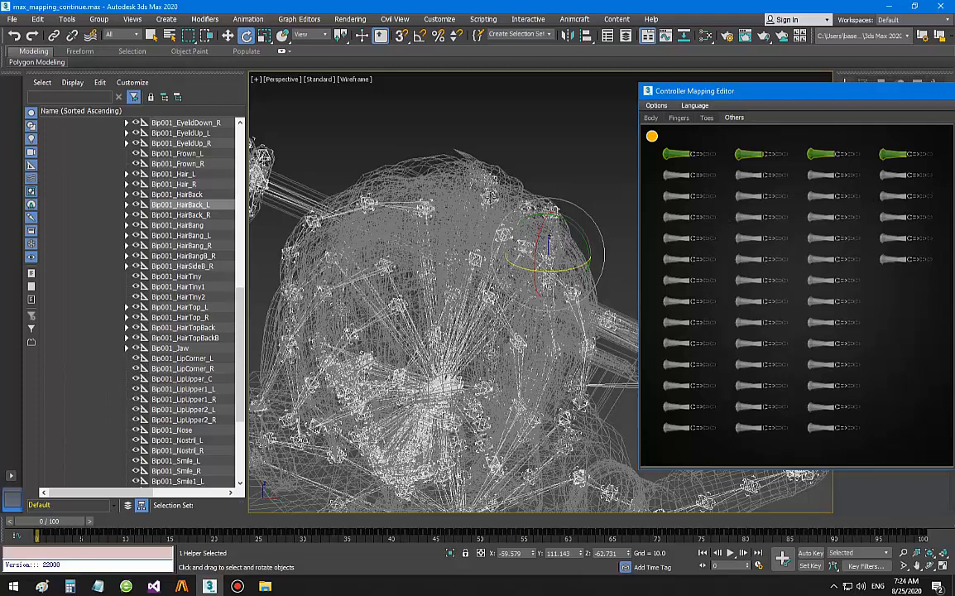
- Map Bip001_HairBack_R and Bip001_HairBang to the first and second slots of the second row
left_click(187, 215)
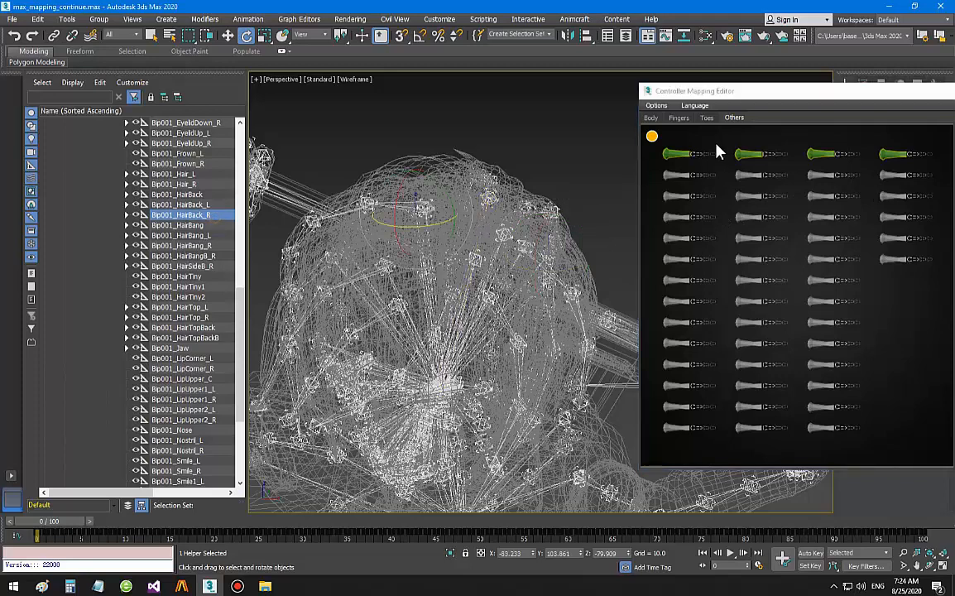
left_click(673, 175)
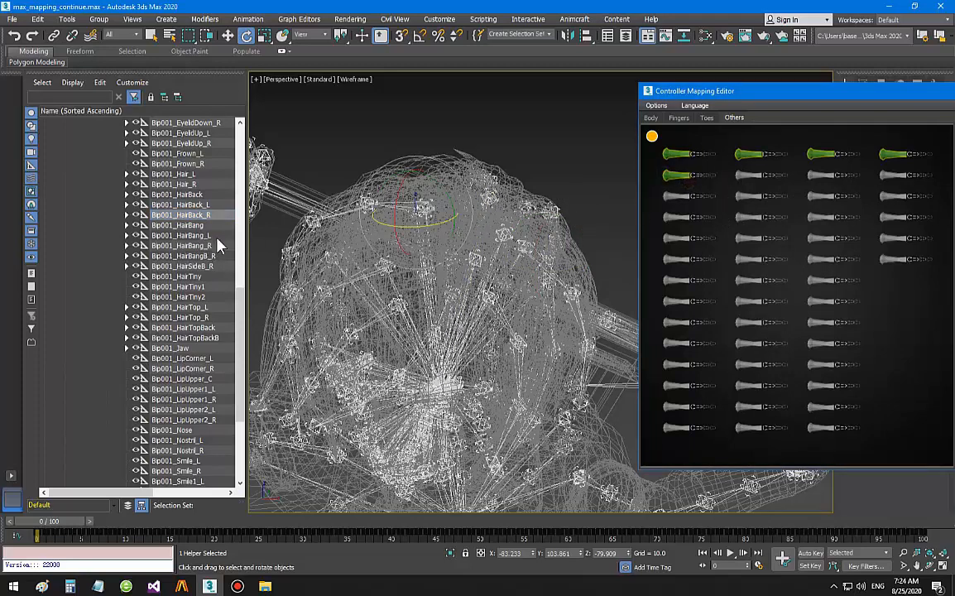
left_click(198, 226)
middle_click_drag(506, 280, 576, 229, "alt")
left_click(739, 178)
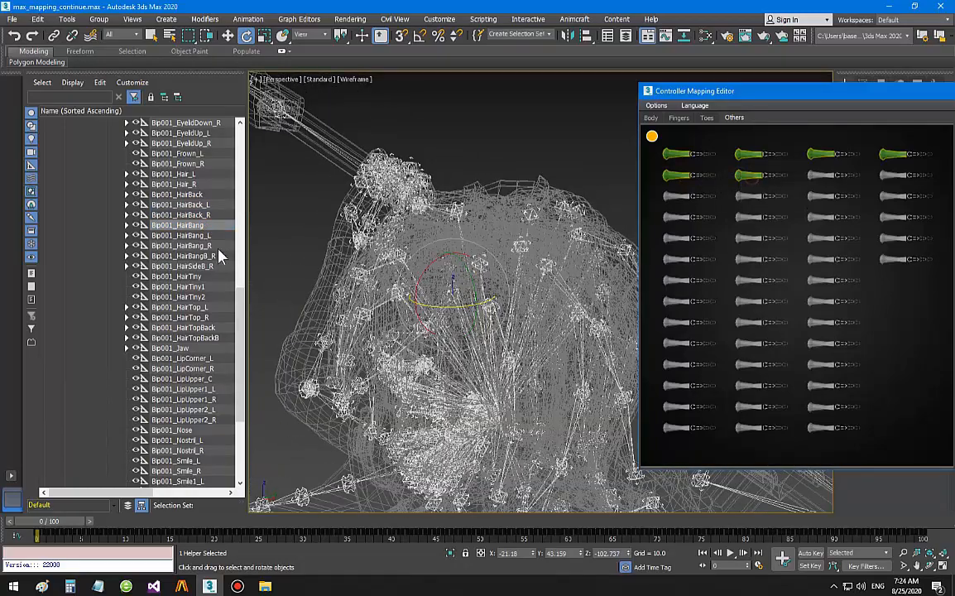
- Map Bip001_HairBang_L and Bip001_HairBang_R to the third and fourth slots of the second row
left_click(182, 235)
middle_click_drag(442, 298, 523, 311, "alt")
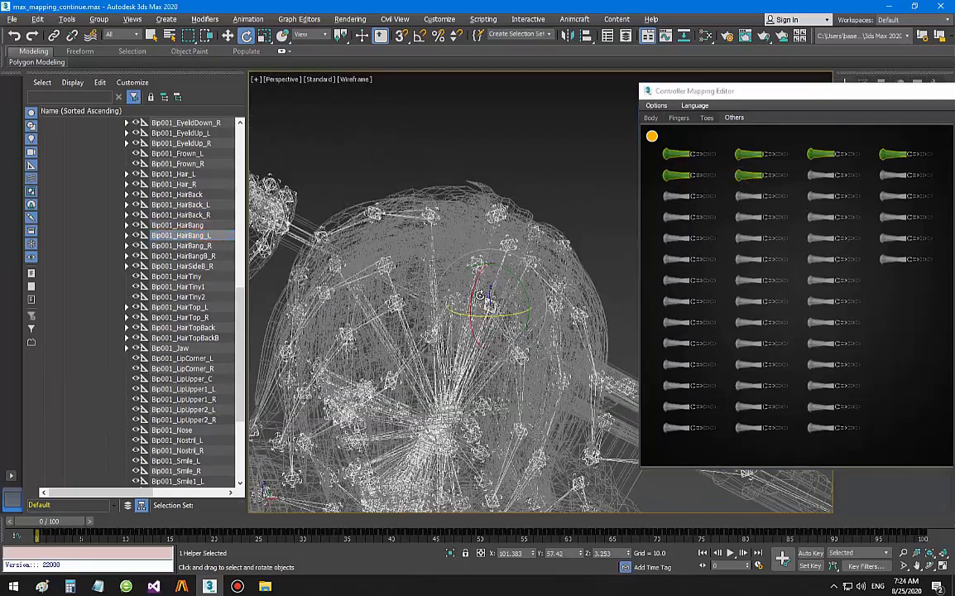
left_click(814, 176)
left_click(204, 246)
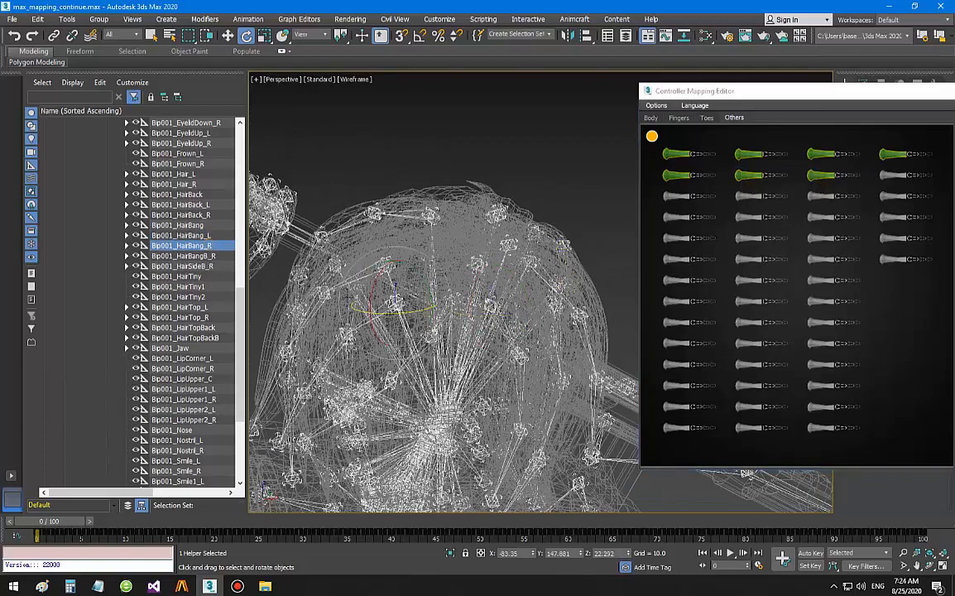
middle_click_drag(445, 320, 422, 289, "alt")
left_click(892, 175)
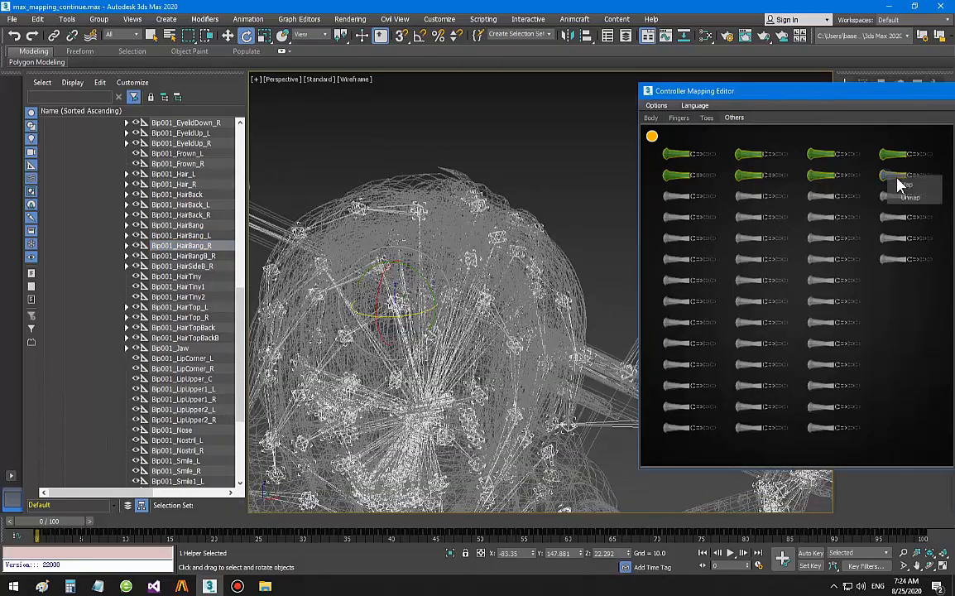
- Map Bip001_HairBangB_R and Bip001_HairSideB_R to the first and second slots of the third row
left_click(197, 257)
middle_click_drag(389, 281, 431, 248, "alt")
left_click(679, 199)
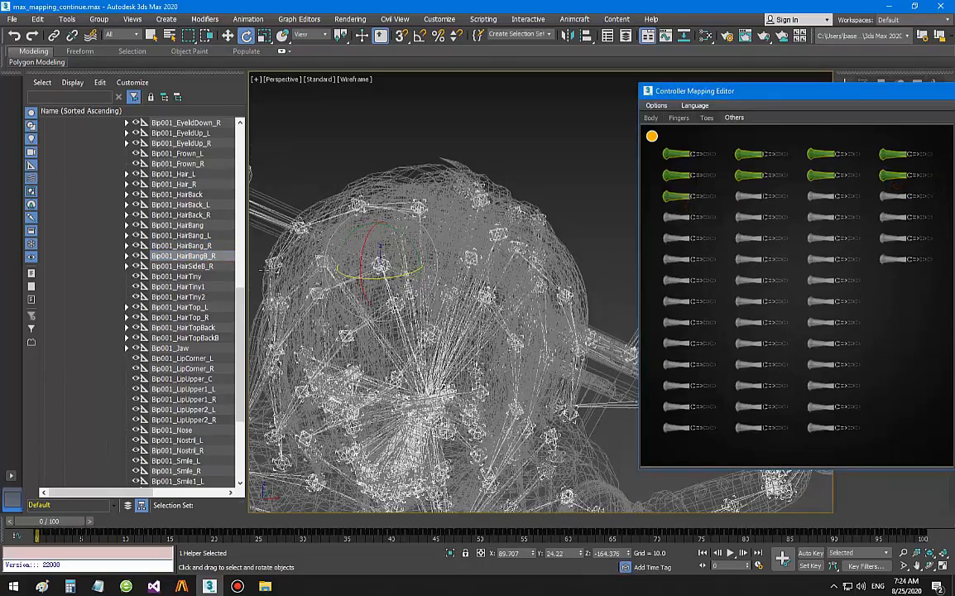
left_click(186, 265)
left_click(747, 197)
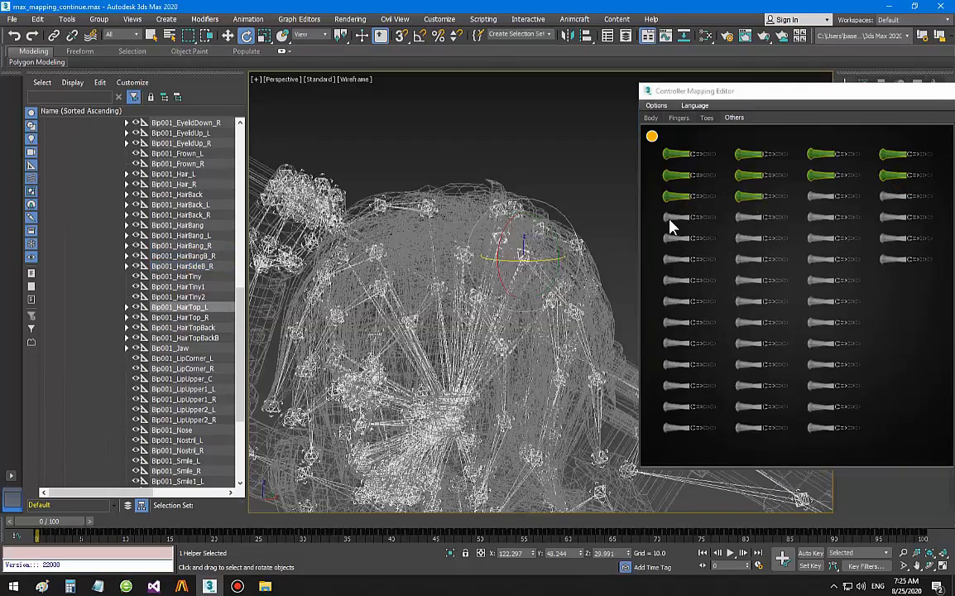
- Map Bip001_HairTop_L and Bip001_HairTop_R to the third and fourth slots of the third row
left_click(824, 199)
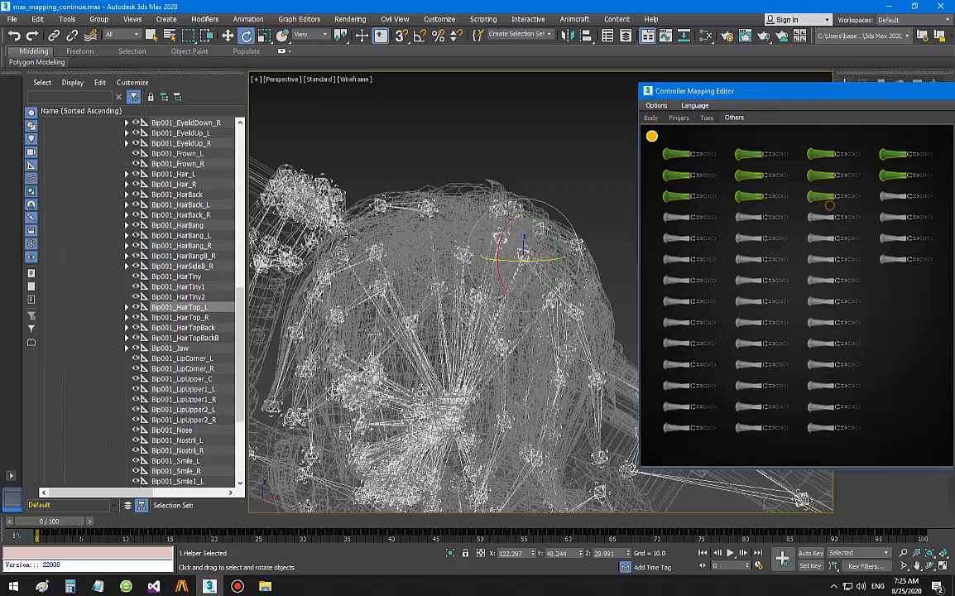
left_click(180, 317)
left_click(886, 199)
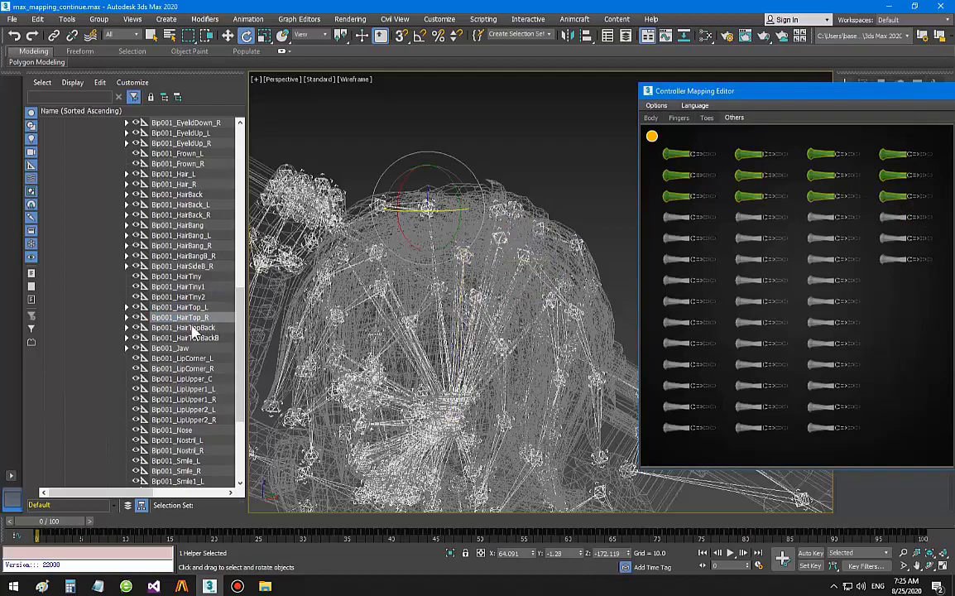
- Map Bip001_HairTopBack and Bip001_HairTopBackB to the first and second slots of the fourth row
left_click(182, 327)
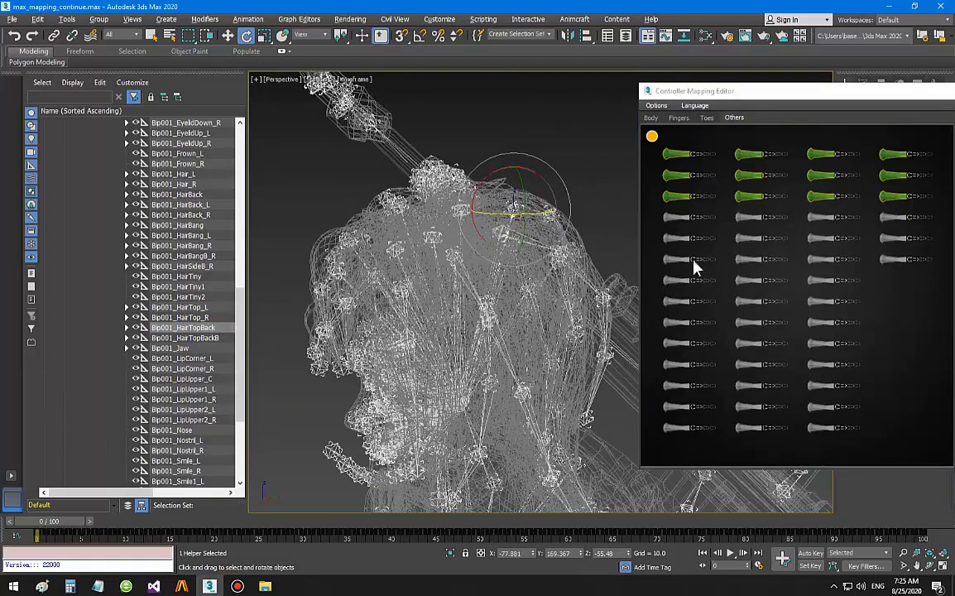
left_click(677, 221)
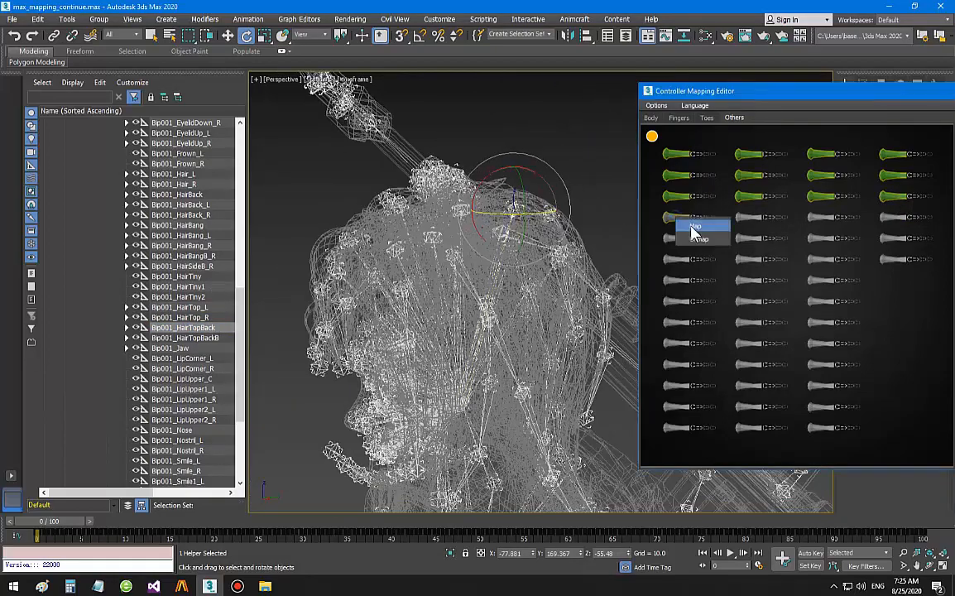
left_click(183, 338)
middle_click_drag(278, 352, 543, 323, "alt")
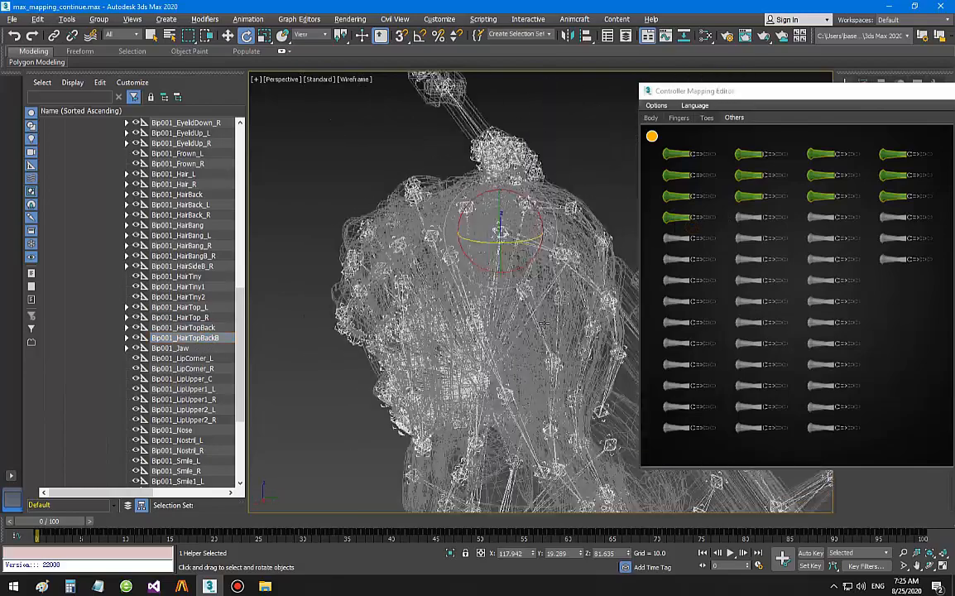
right_click(751, 218)
left_click(765, 225)
- Examine the skirt bones around the pelvis and select Bip001_SkirtFrt to locate the skirt group in the hierarchy
middle_click_drag(356, 377, 580, 361, "alt")
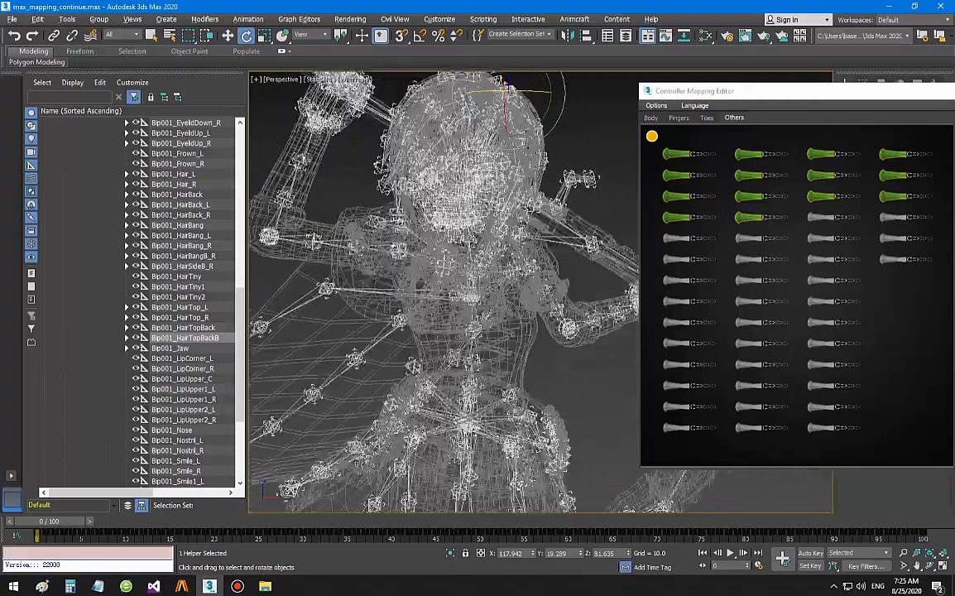
scroll(496, 312, "down", 3)
scroll(497, 316, "up", 3)
middle_click_drag(464, 368, 420, 421, "alt")
middle_click_drag(472, 364, 499, 370)
scroll(500, 370, "up", 5)
scroll(497, 377, "down", 5)
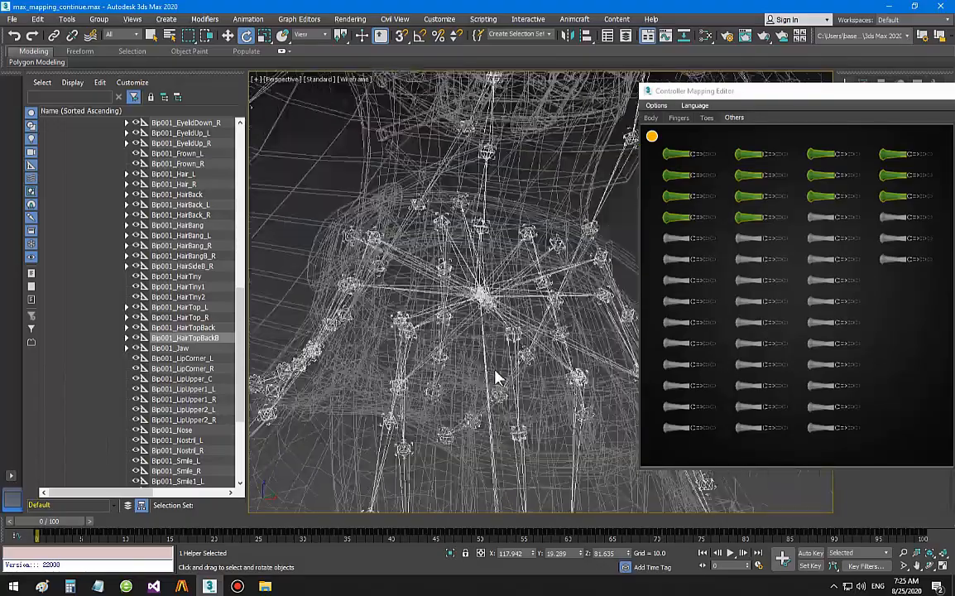
scroll(495, 370, "up", 5)
scroll(494, 369, "down", 5)
middle_click_drag(493, 367, 422, 334, "alt")
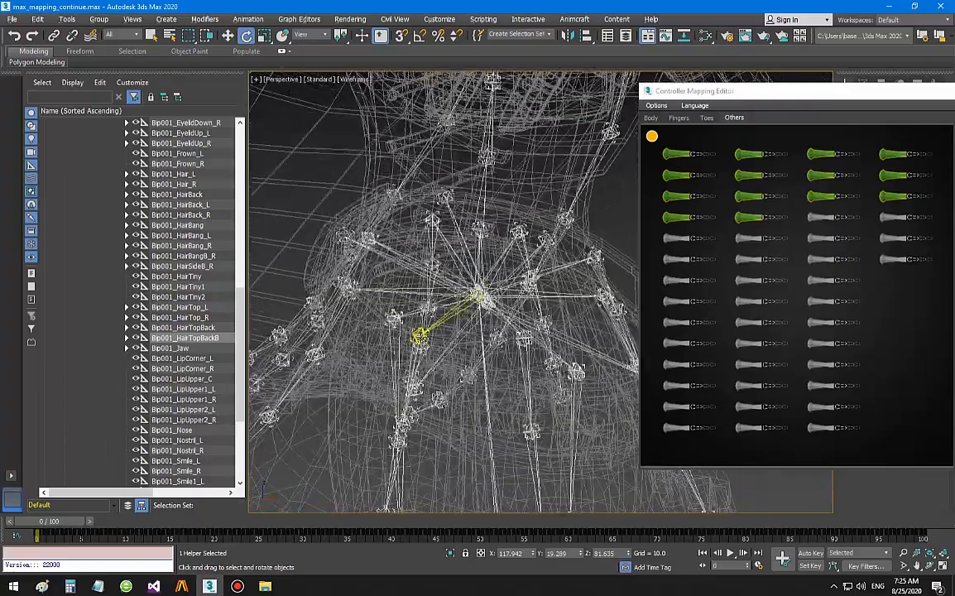
left_click(421, 335)
scroll(430, 356, "up", 3)
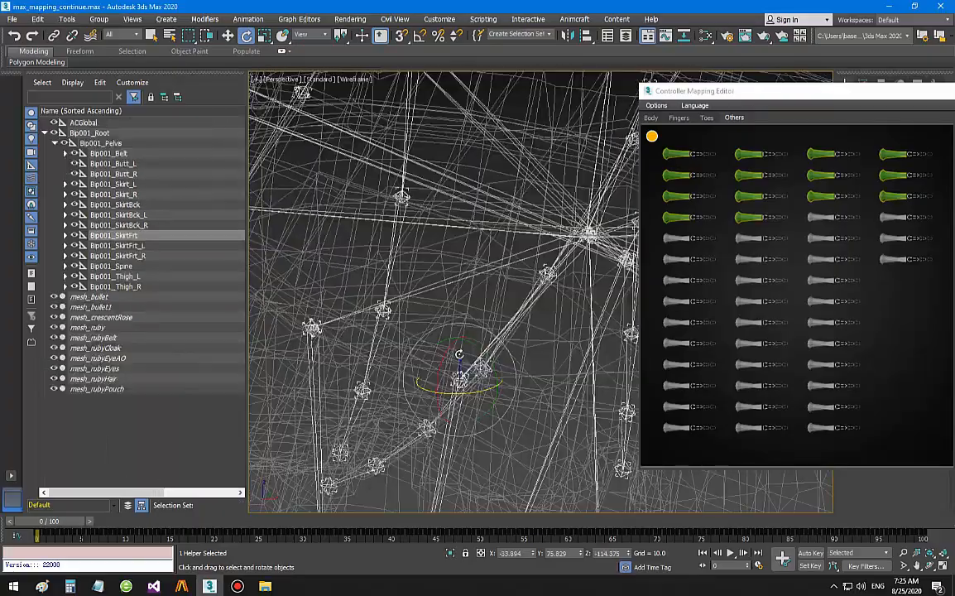
scroll(434, 361, "down", 6)
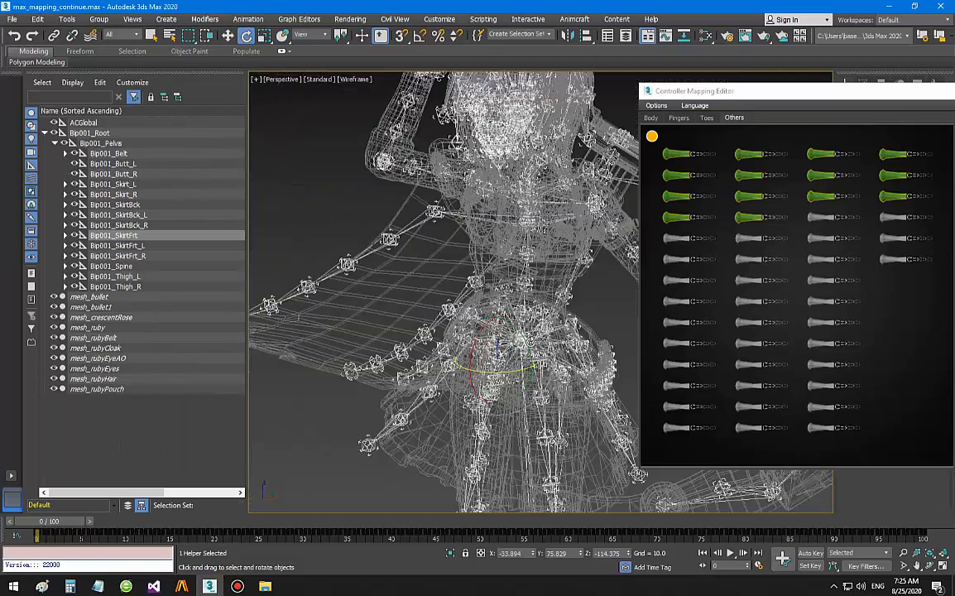
scroll(516, 351, "up", 2)
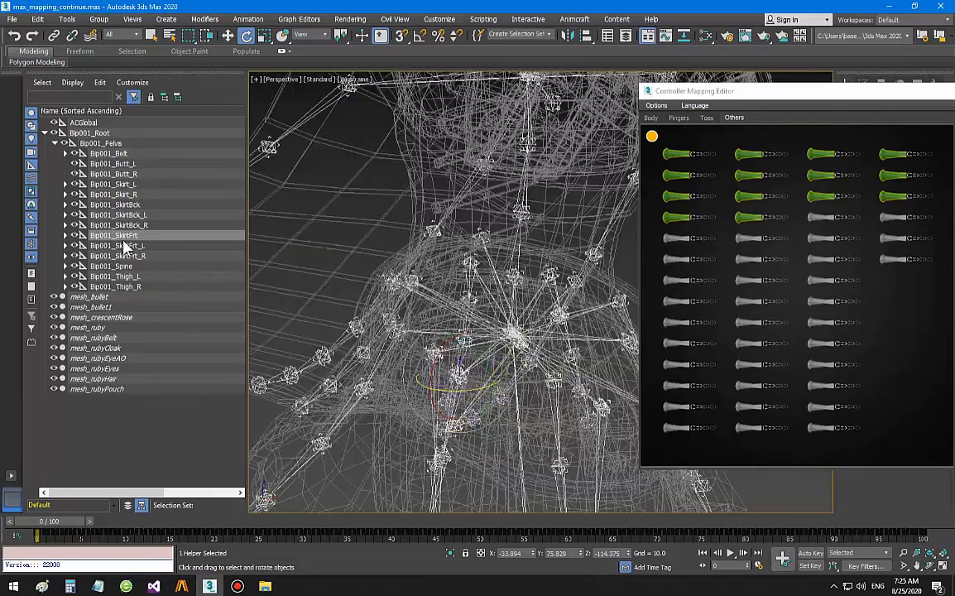
- Map Bip001_Skirt_L and Bip001_Skirt_R to the first and second slots of the fifth row
left_click(133, 184)
middle_click_drag(486, 343, 465, 337, "alt")
scroll(498, 381, "down", 2)
scroll(464, 338, "up", 2)
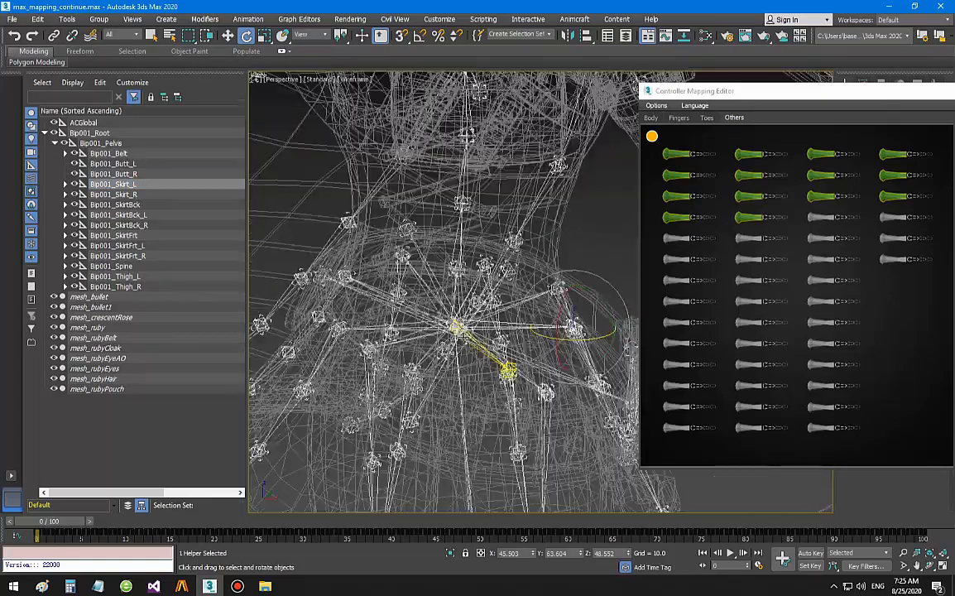
scroll(462, 339, "down", 2)
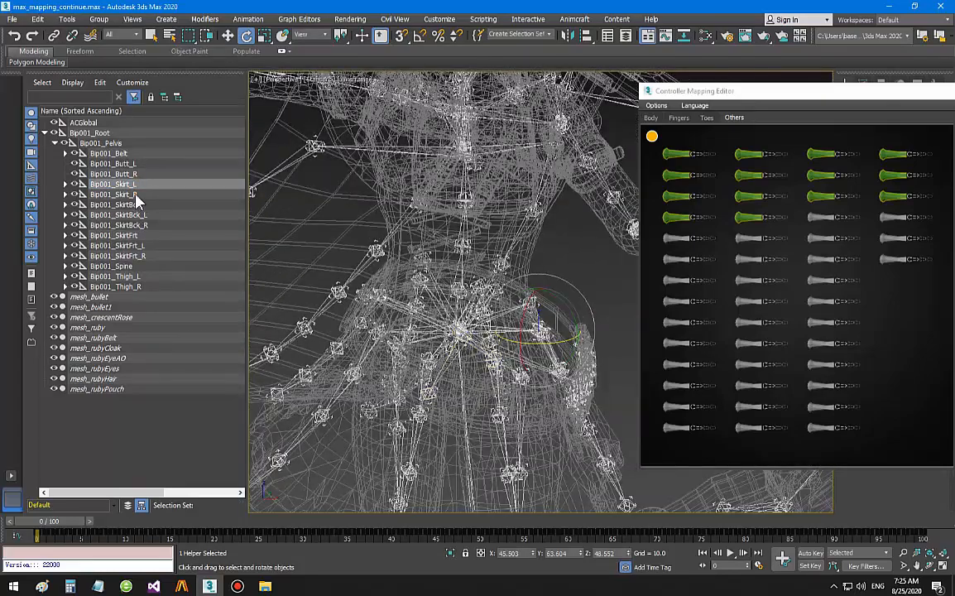
right_click(677, 243)
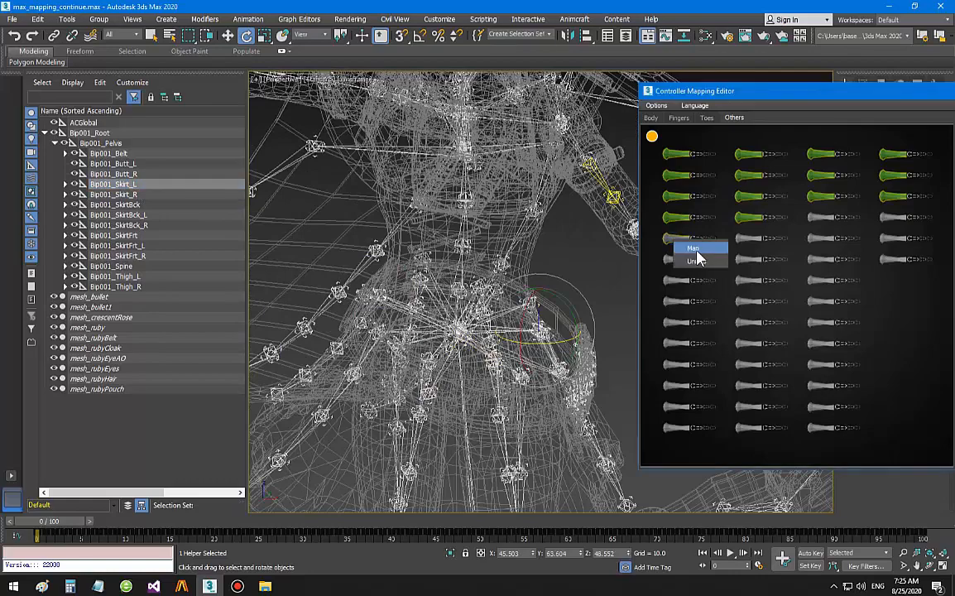
left_click(695, 249)
left_click(123, 195)
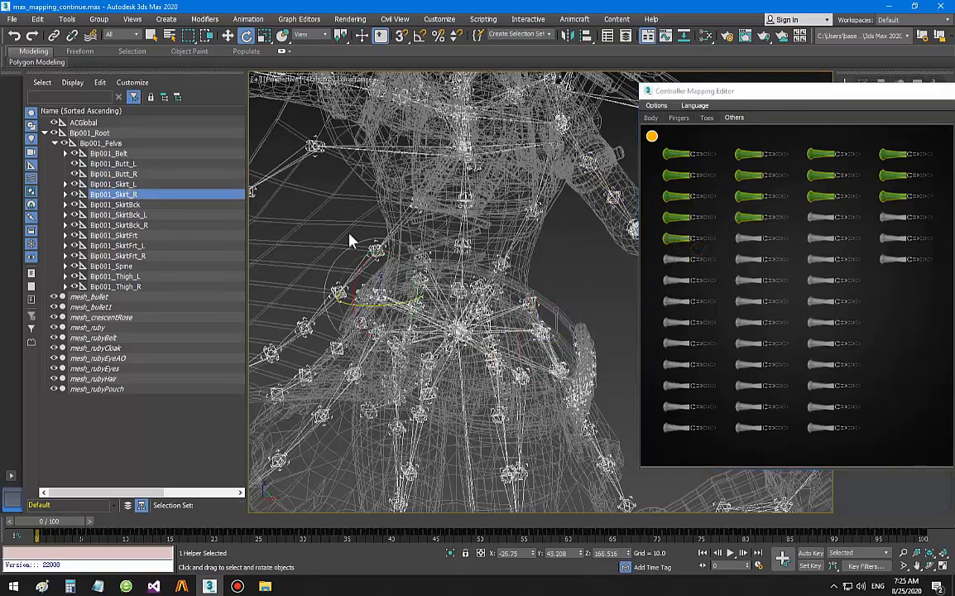
mouse_move(426, 334)
middle_mouse_down("alt")
mouse_move(454, 335)
mouse_move(418, 335)
mouse_move(451, 333)
mouse_move(435, 333)
middle_mouse_up("alt")
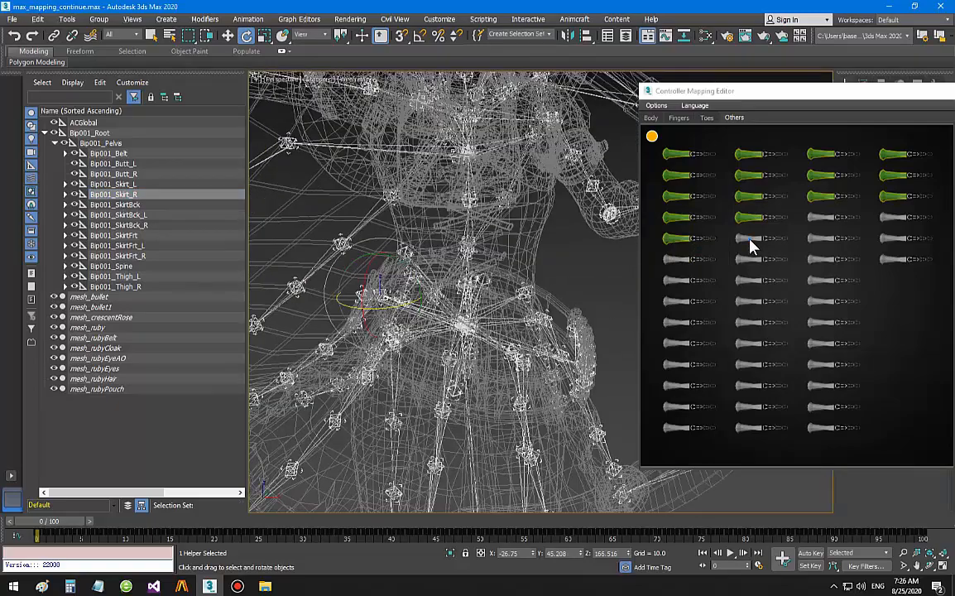
right_click(751, 240)
left_click(760, 243)
- Map Bip001_SkirtBck and Bip001_SkirtBck_L to the third and fourth slots of the fifth row
left_click(116, 205)
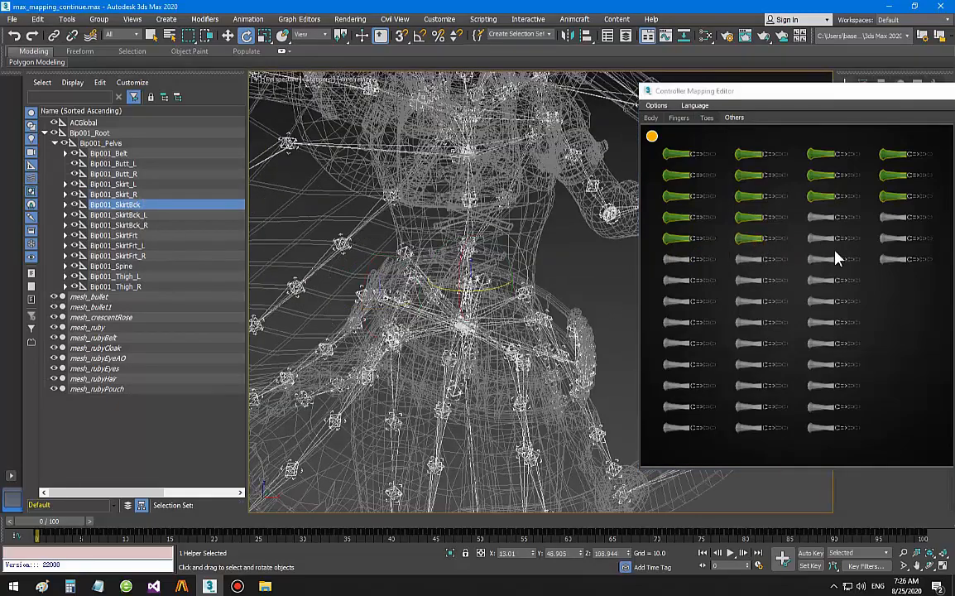
right_click(818, 243)
left_click(835, 248)
left_click(118, 214)
right_click(884, 239)
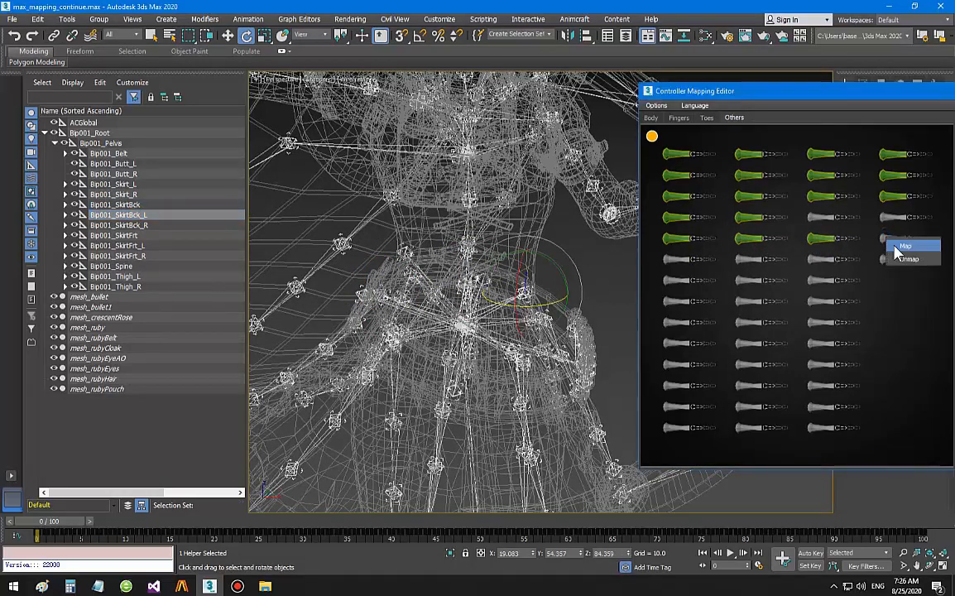
left_click(896, 249)
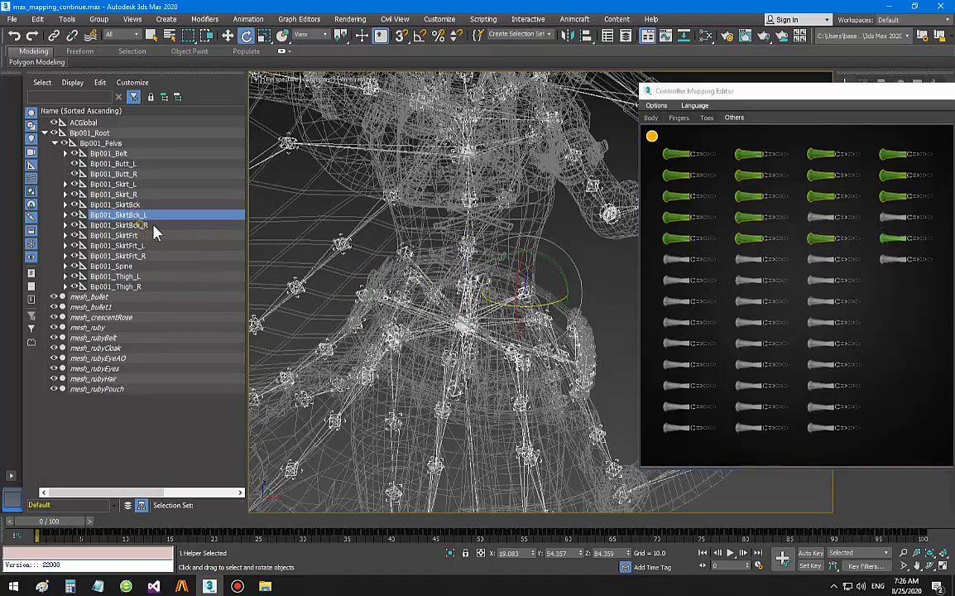
- Map Bip001_SkirtBck_R and Bip001_SkirtFrt to the first and second slots of the sixth row
left_click(118, 224)
right_click(676, 259)
left_click(687, 267)
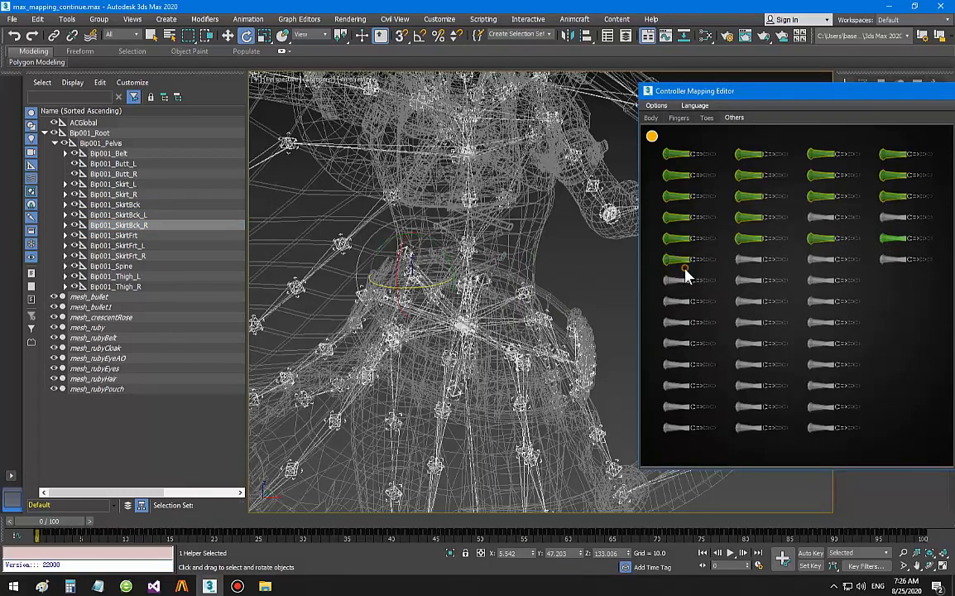
left_click(113, 235)
right_click(748, 270)
left_click(758, 277)
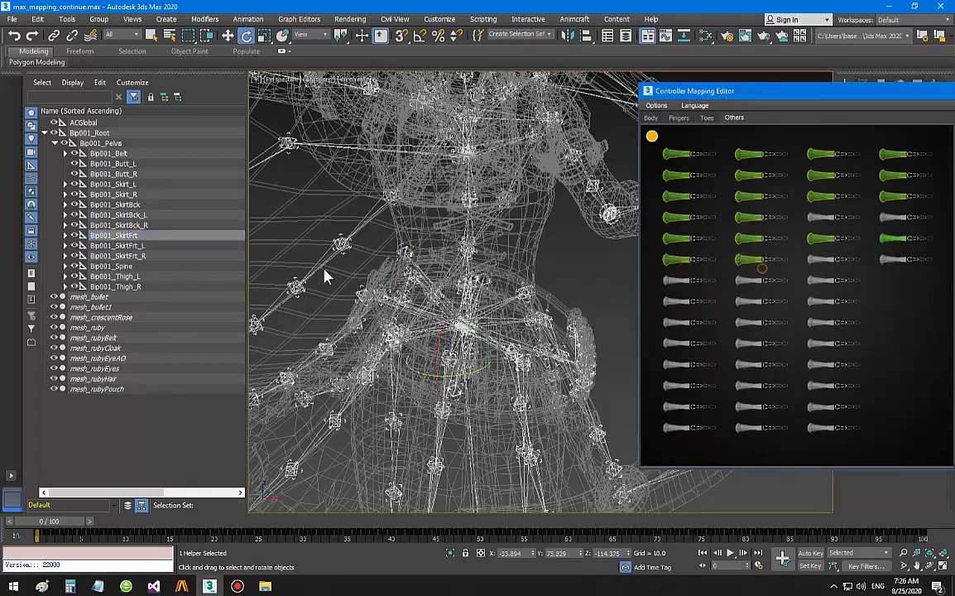
- Map Bip001_SkirtFrt_L and Bip001_SkirtFrt_R to the third and fourth slots of the sixth row
left_click(118, 245)
right_click(813, 267)
left_click(823, 273)
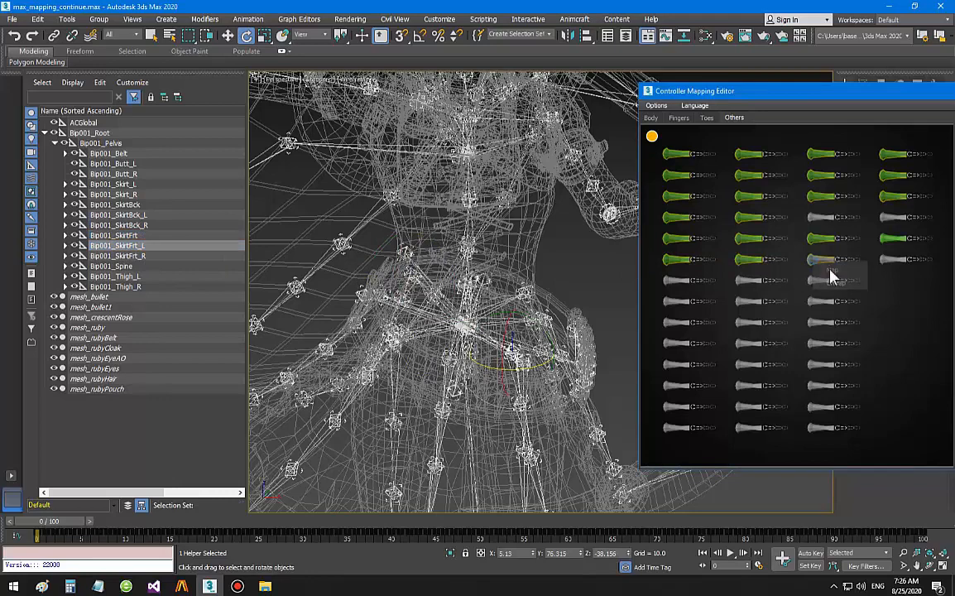
left_click(118, 256)
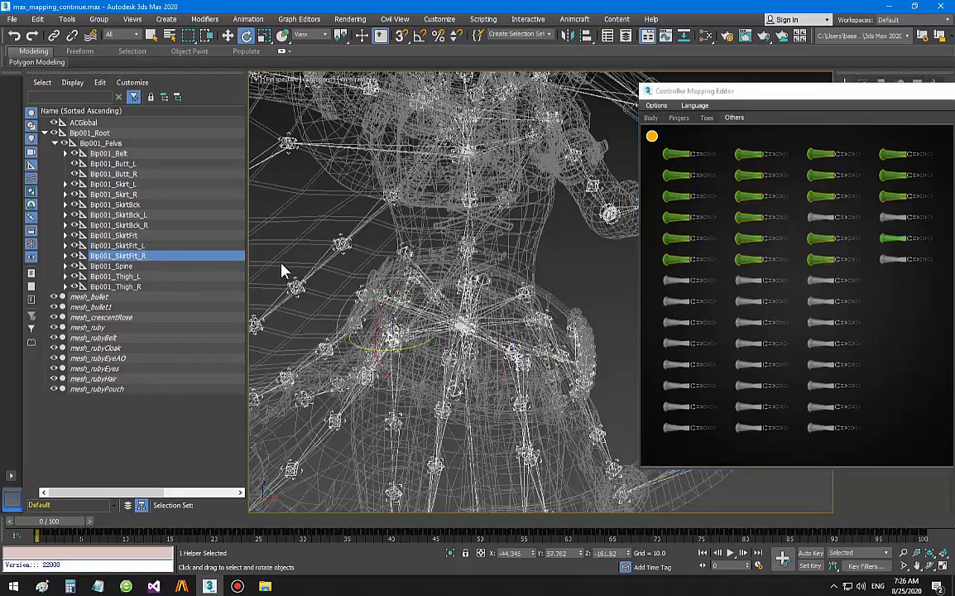
right_click(896, 266)
left_click(906, 274)
- Examine the cape bones under Bip001_Spine3 by selecting each one and checking its place on the character's back
scroll(461, 311, "down", 3)
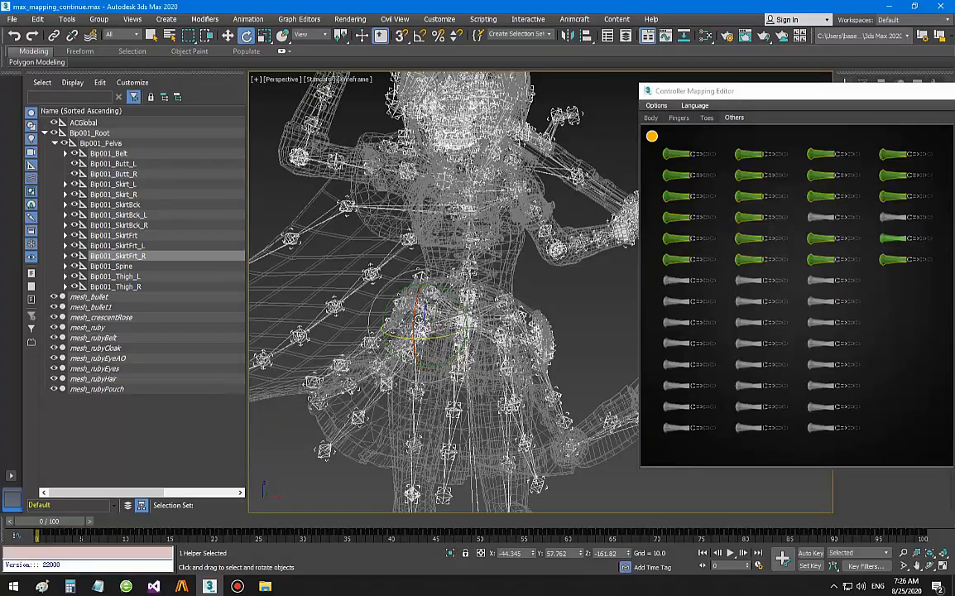
middle_click_drag(371, 295, 473, 277, "alt")
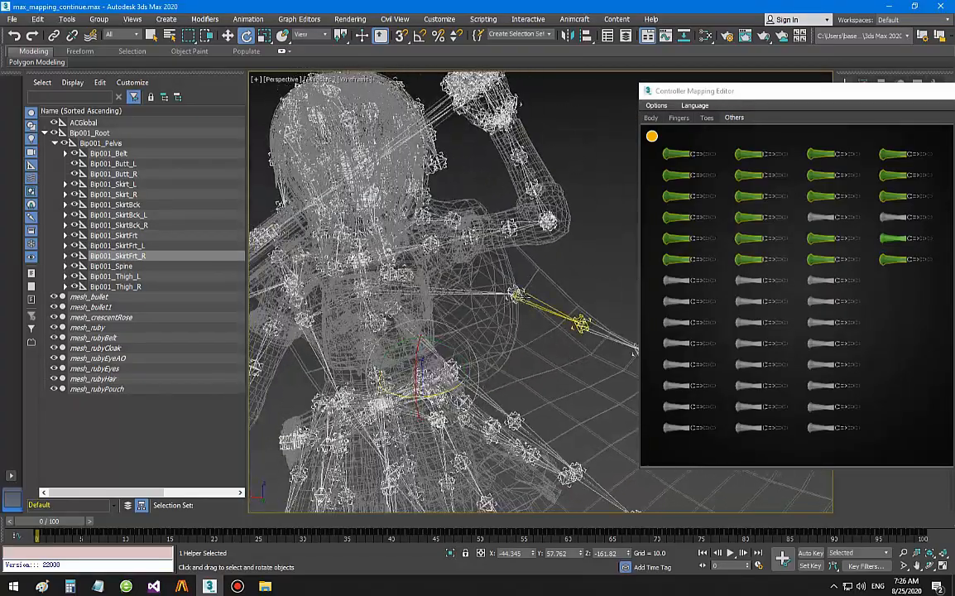
left_click(515, 295)
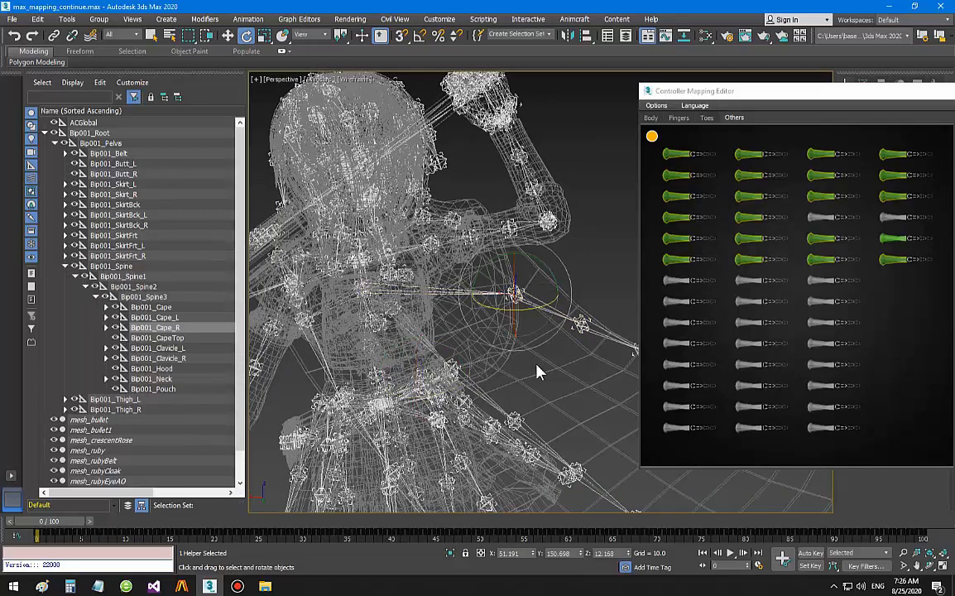
left_click(180, 307)
middle_click_drag(420, 382, 451, 377, "alt")
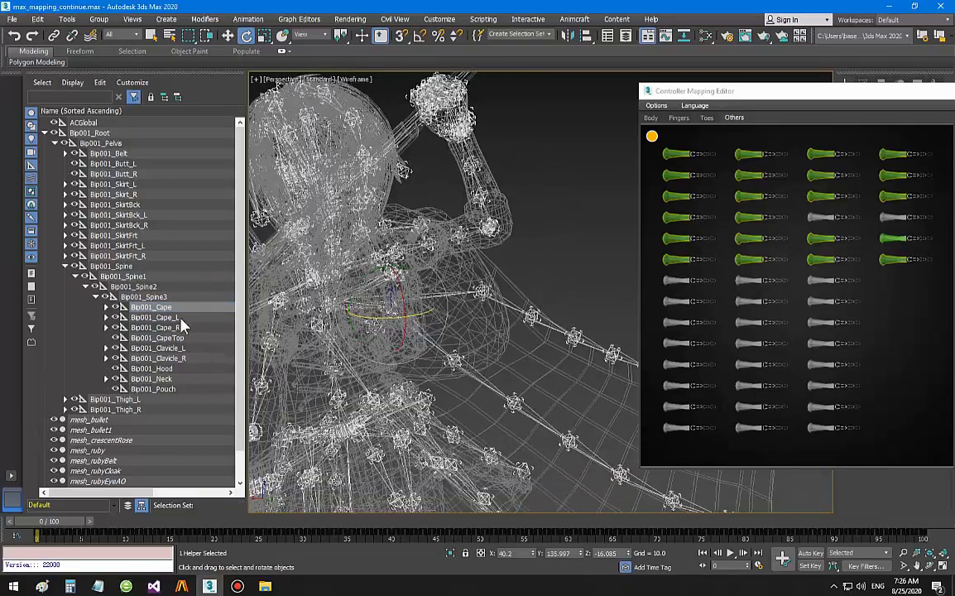
left_click(166, 318)
left_click(175, 329)
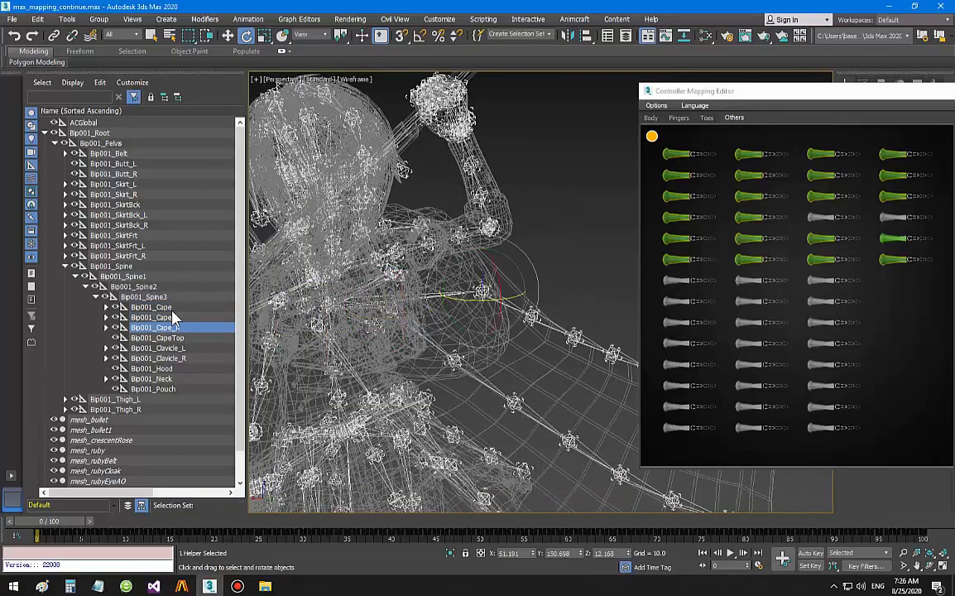
left_click(170, 338)
middle_click_drag(380, 352, 418, 378, "alt")
- Map Bip001_Cape, Bip001_Cape_L and Bip001_Cape_R to the first three slots of the seventh row
left_click(176, 307)
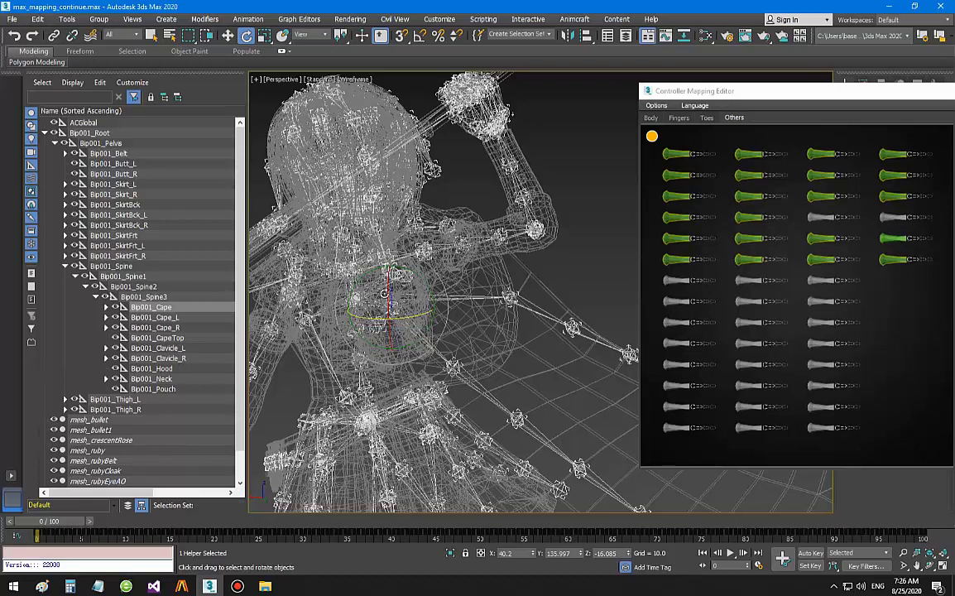
left_click(676, 280)
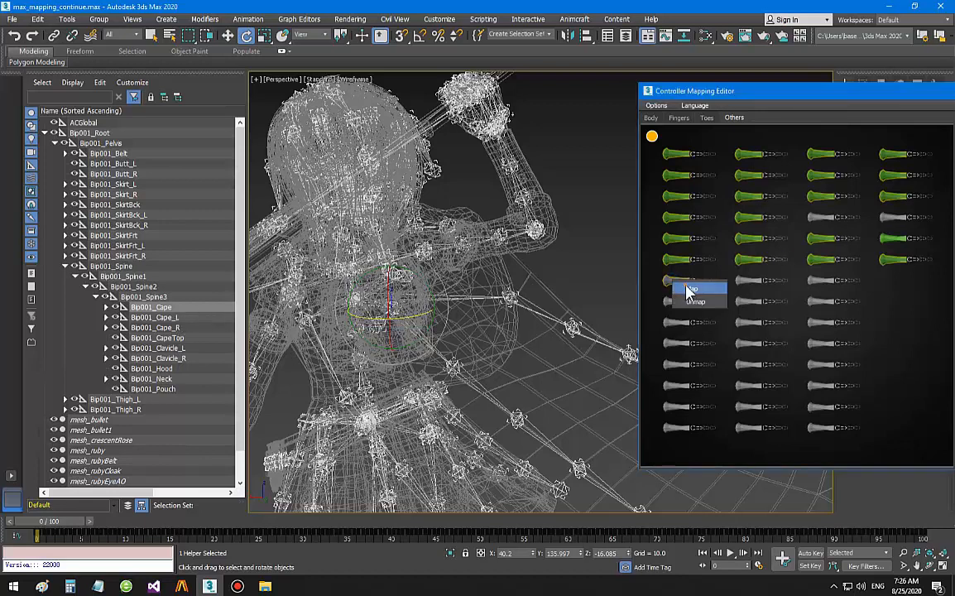
left_click(183, 318)
left_click(760, 280)
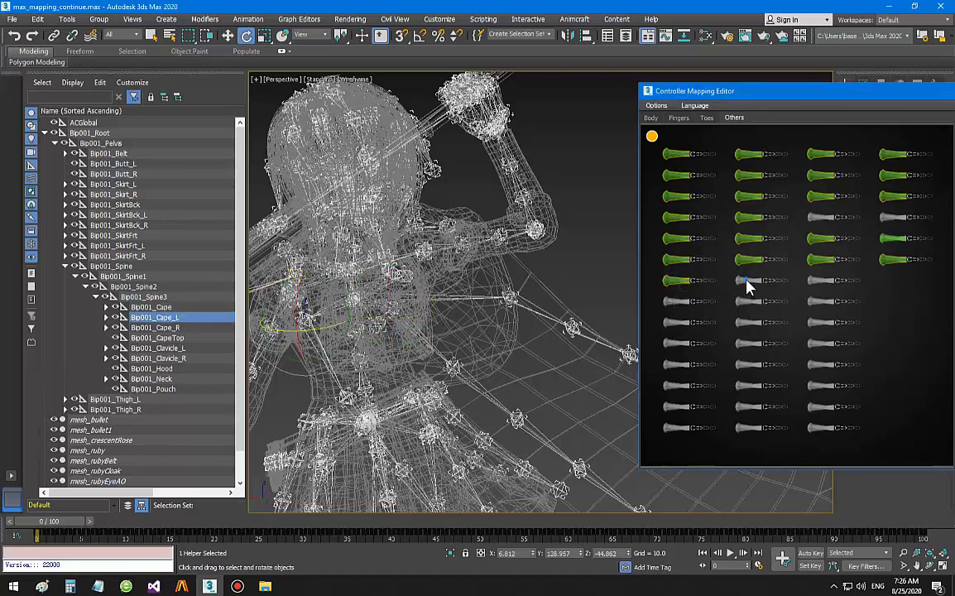
left_click(183, 328)
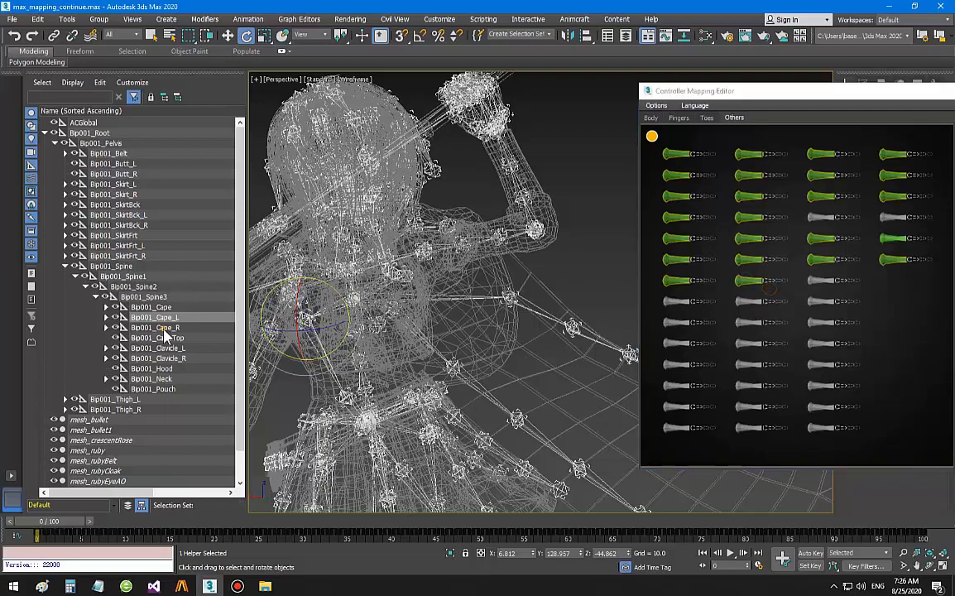
left_click(823, 283)
- Locate the scythe's bones in the hierarchy and select their parent Bip001_Mount_Hand_R under the right hand
middle_click_drag(390, 339, 479, 327, "alt")
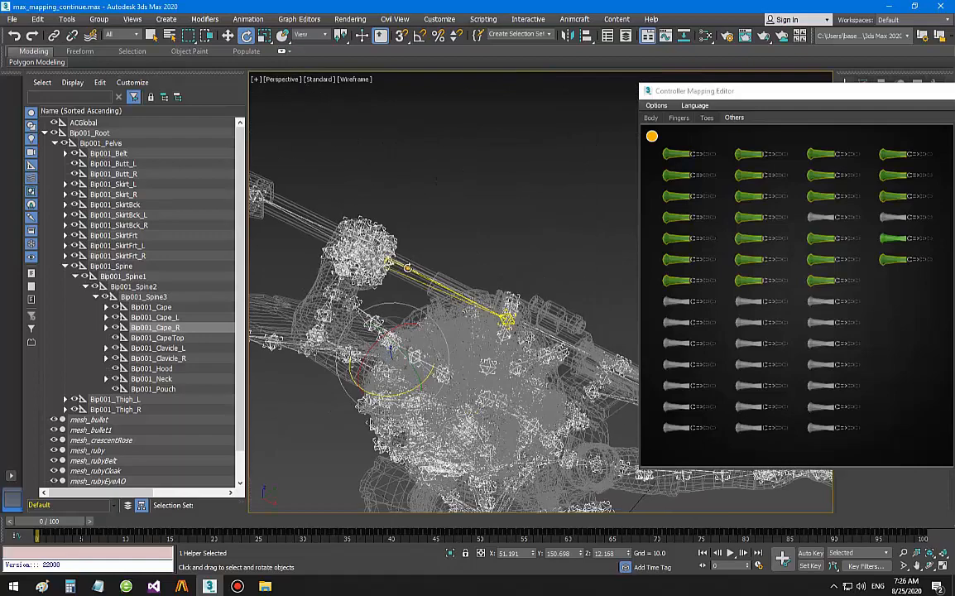
left_click(507, 319)
scroll(122, 262, "up", 5)
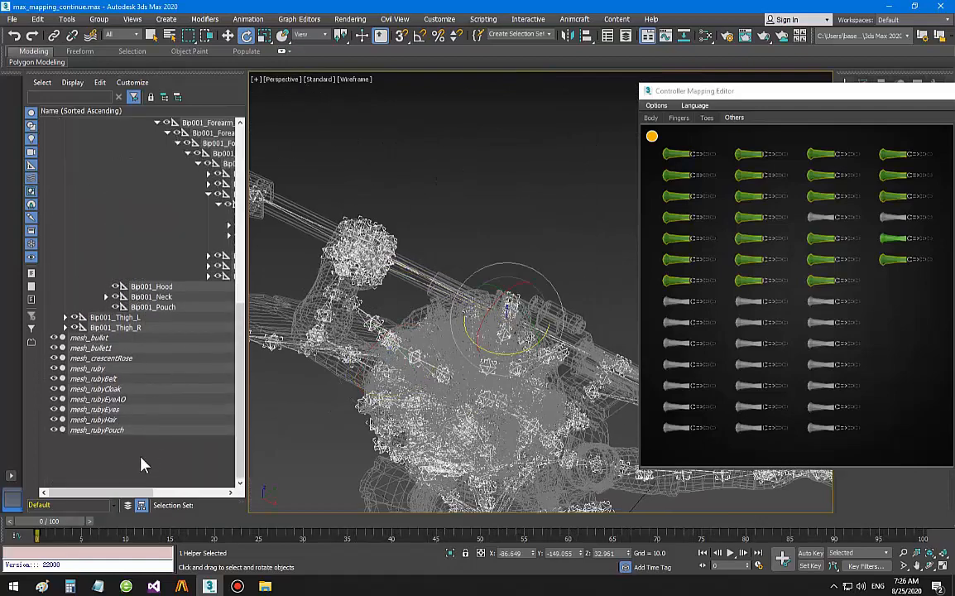
left_click_drag(113, 495, 149, 494)
left_click_drag(149, 494, 167, 495)
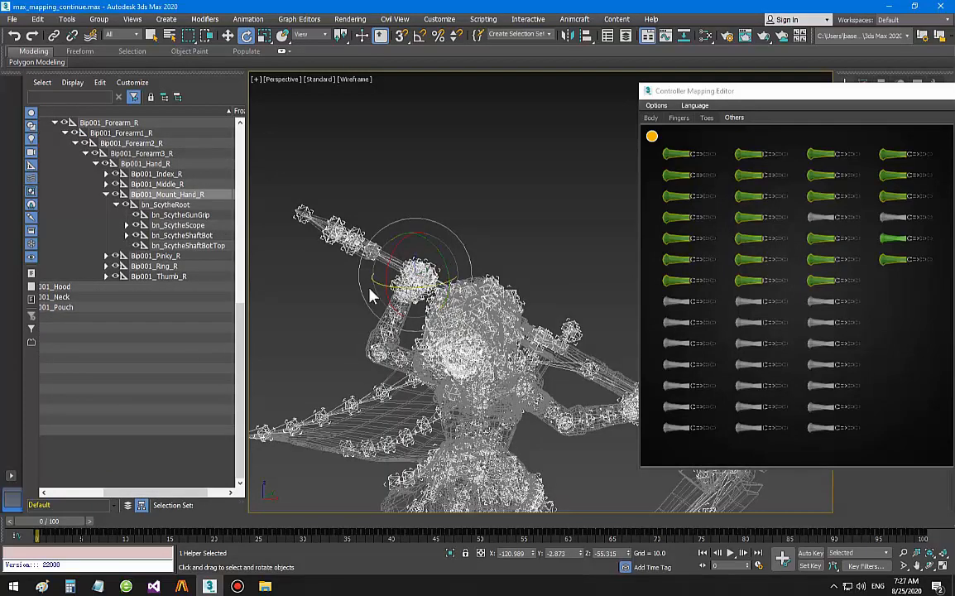
- Rotate Bip001_Mount_Hand_R as a test of how it moves the scythe, and undo the rotation
left_click_drag(391, 228, 439, 249)
key("ctrl+z")
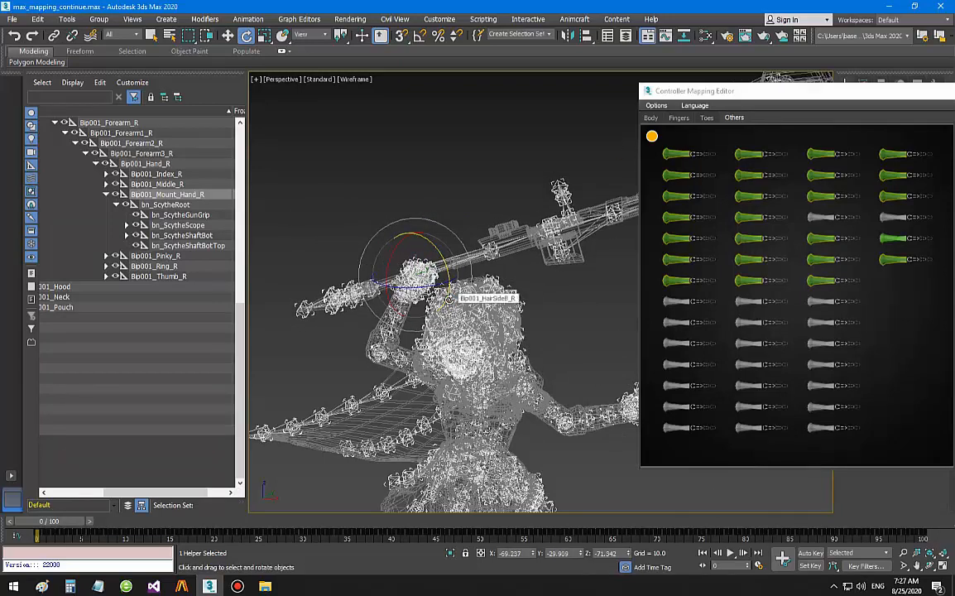
key("ctrl+z")
- Map Bip001_Mount_Hand_R to the first slot of the eighth row
middle_click_drag(509, 398, 442, 325)
right_click(679, 303)
left_click(178, 191)
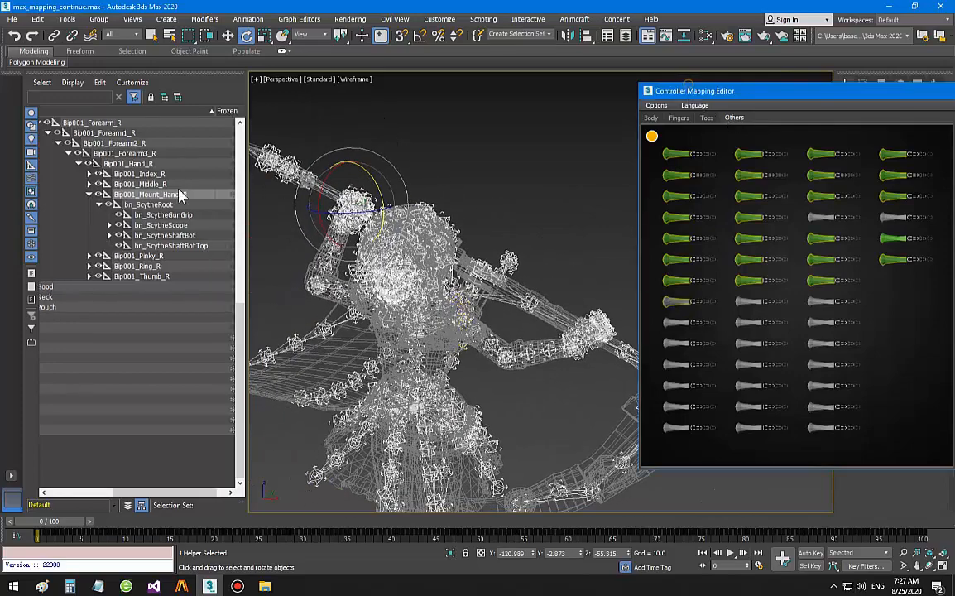
left_click(174, 193)
middle_click_drag(137, 196, 164, 202)
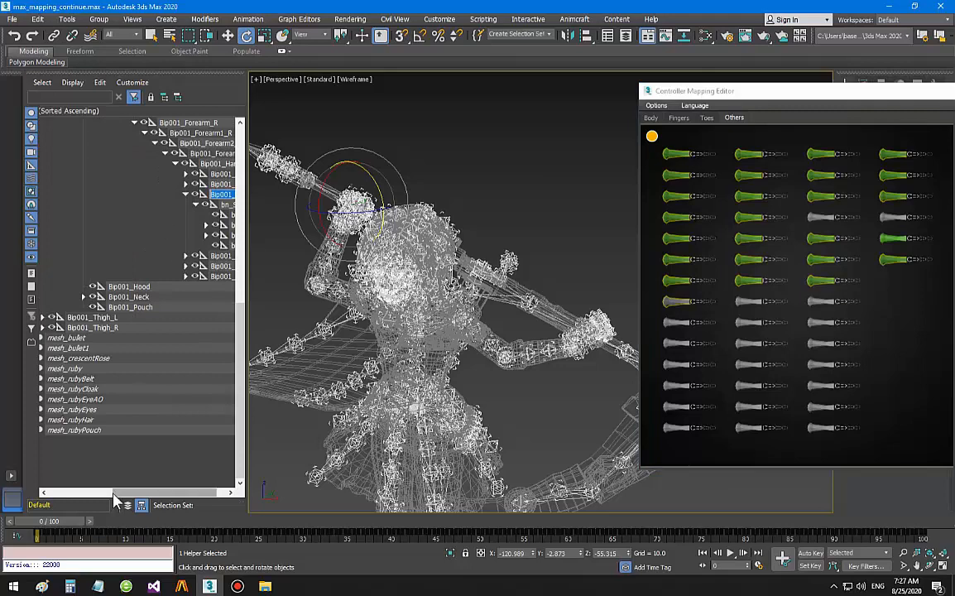
left_click_drag(115, 494, 144, 494)
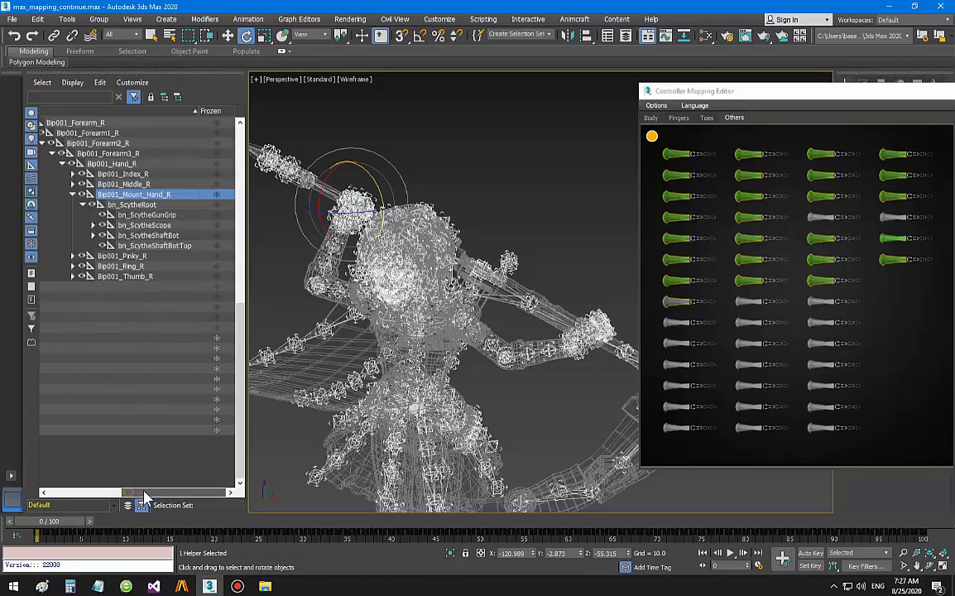
right_click(675, 302)
left_click(693, 311)
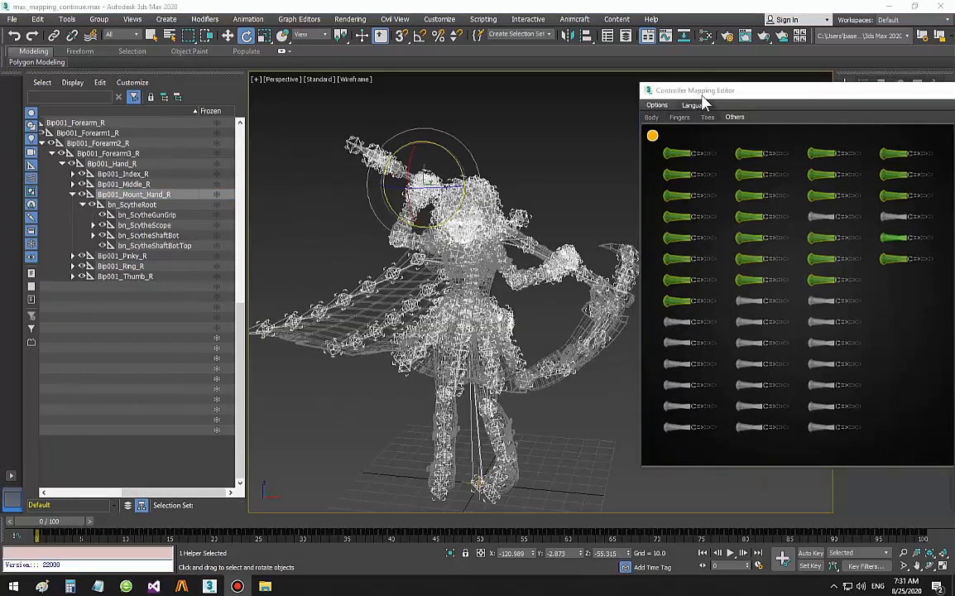
- Save the character's completed bone mapping as a template named ruby_rose
left_click(705, 91)
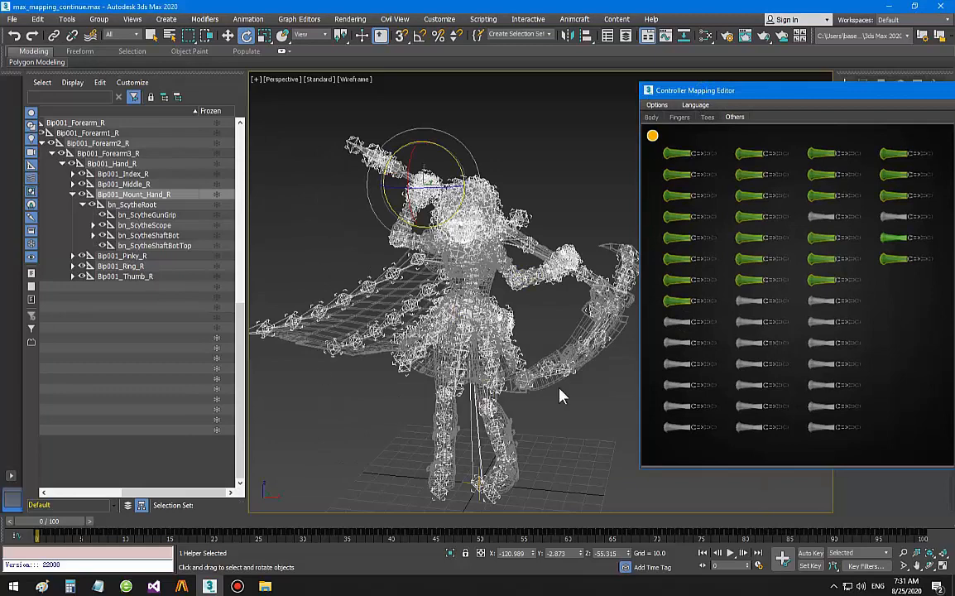
middle_click_drag(459, 346, 468, 362)
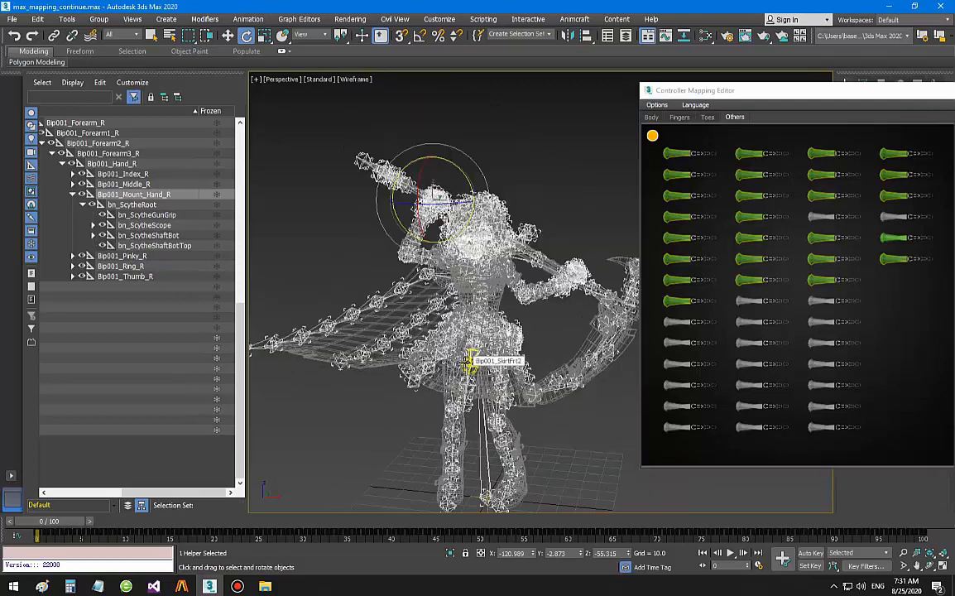
left_click(653, 118)
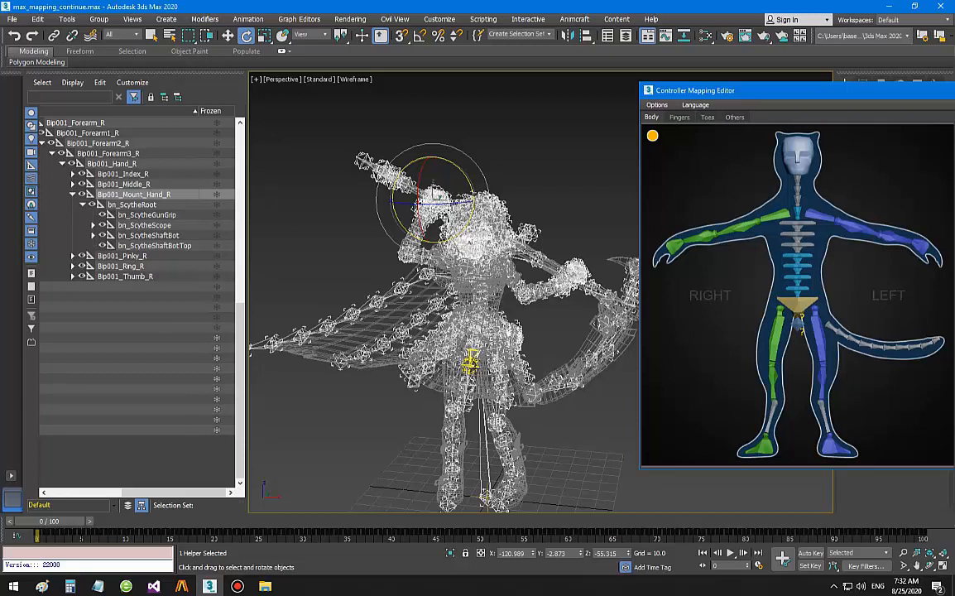
middle_click_drag(490, 327, 468, 314)
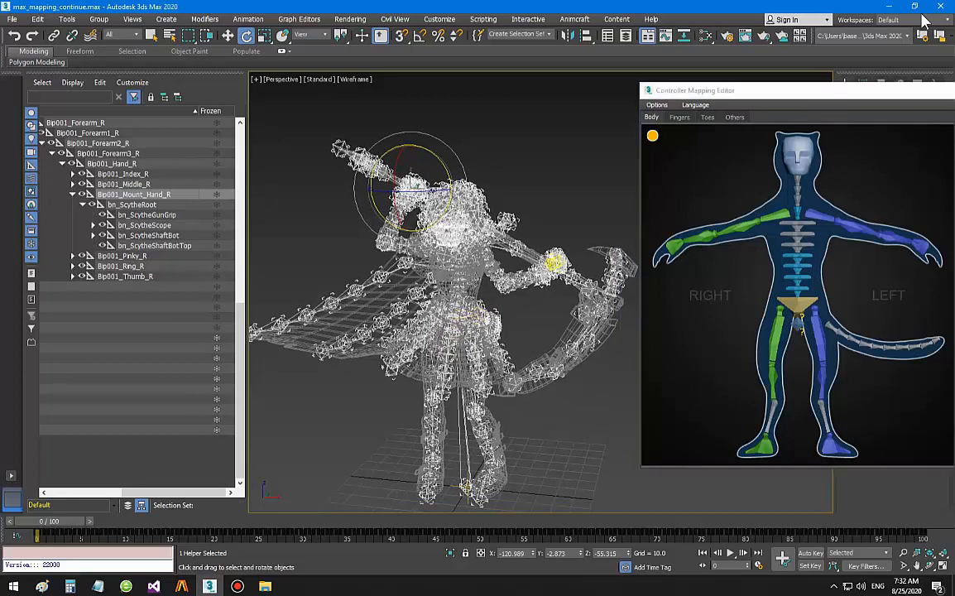
left_click_drag(799, 97, 633, 124)
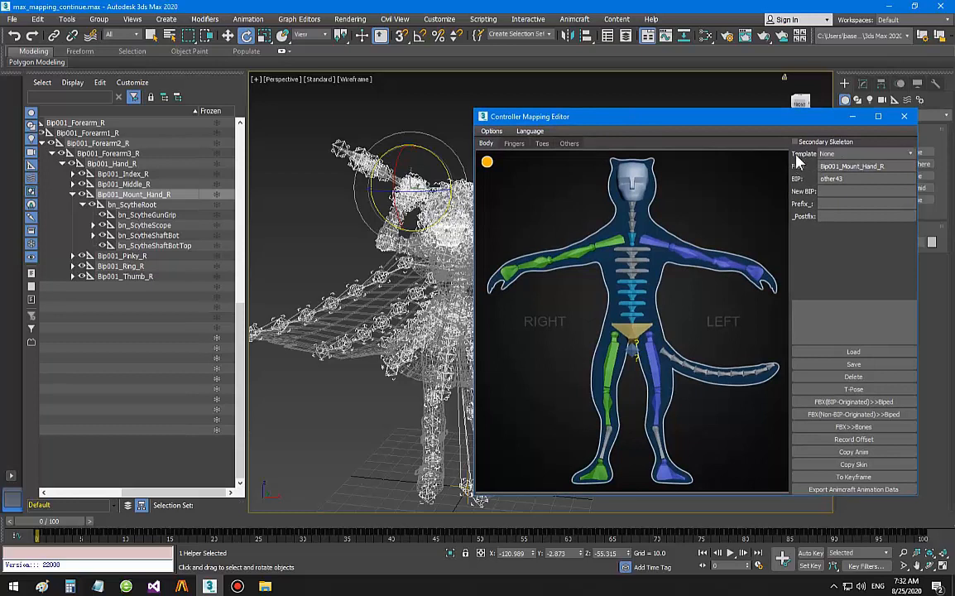
left_click_drag(820, 117, 820, 105)
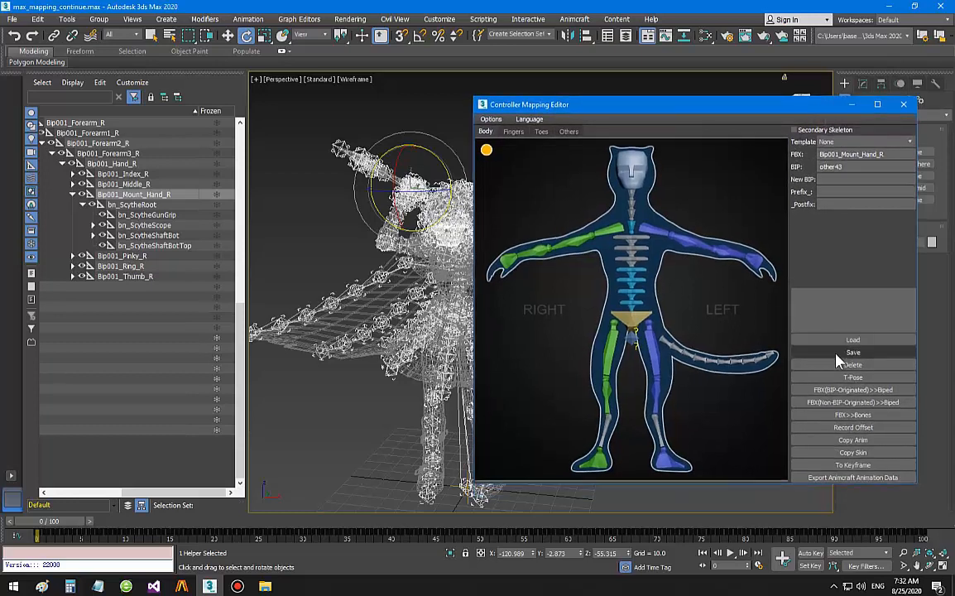
left_click(836, 354)
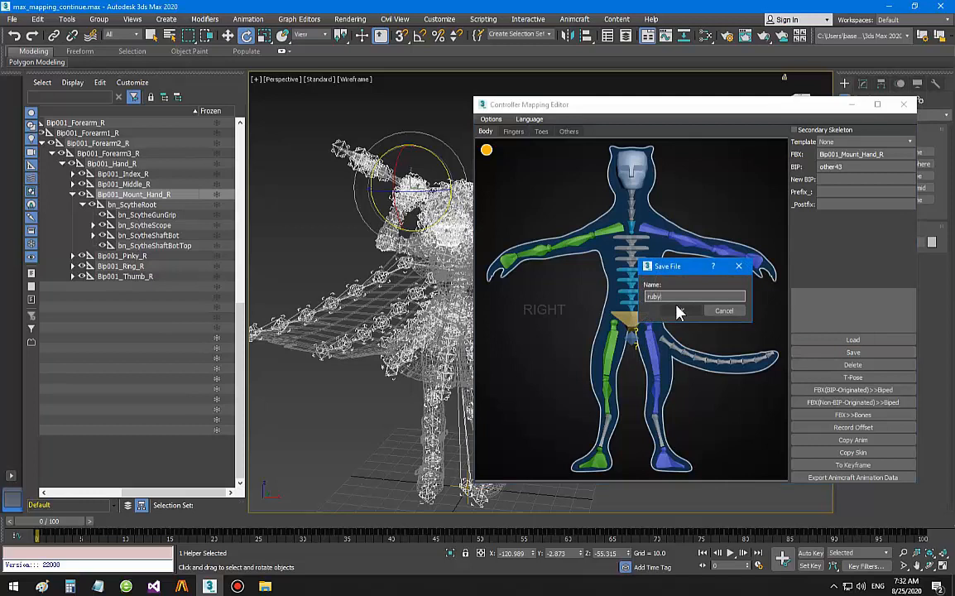
type("se")
left_click(678, 312)
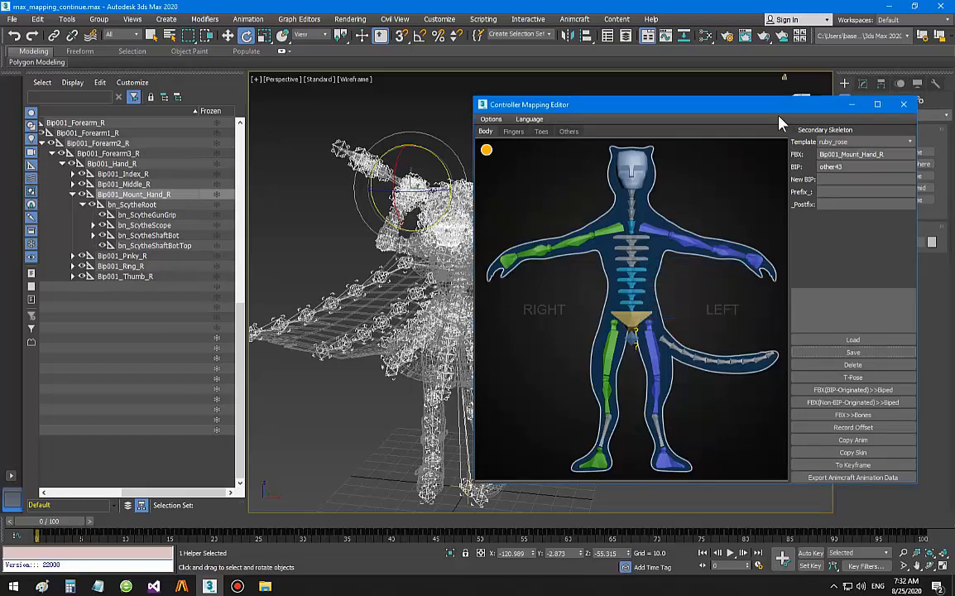
- Close the Controller Mapping Editor and start a new scene, clearing the contents of the current one
left_click_drag(777, 108, 790, 124)
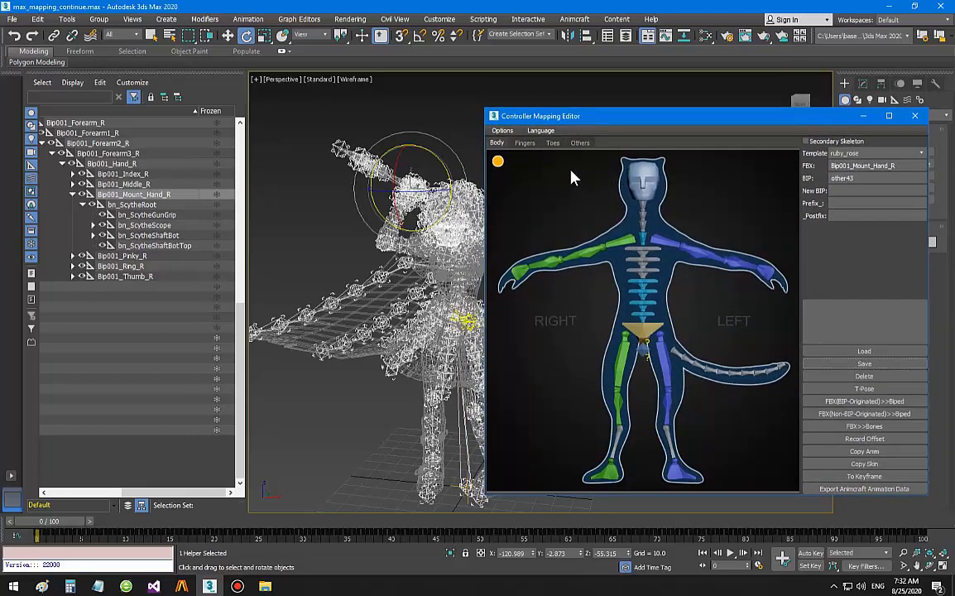
double_click(493, 116)
left_click(506, 176)
key("ctrl+o")
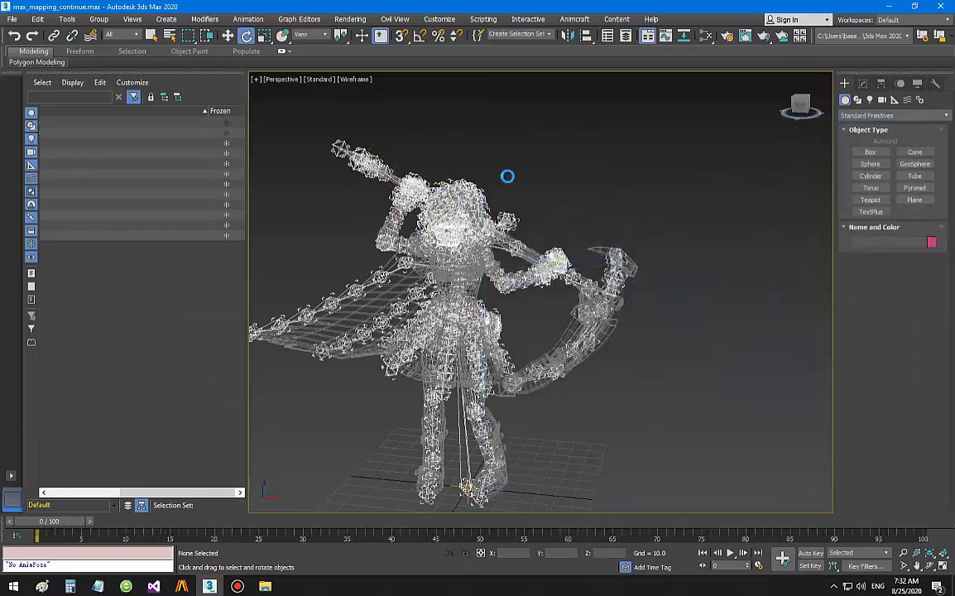
left_click(477, 312)
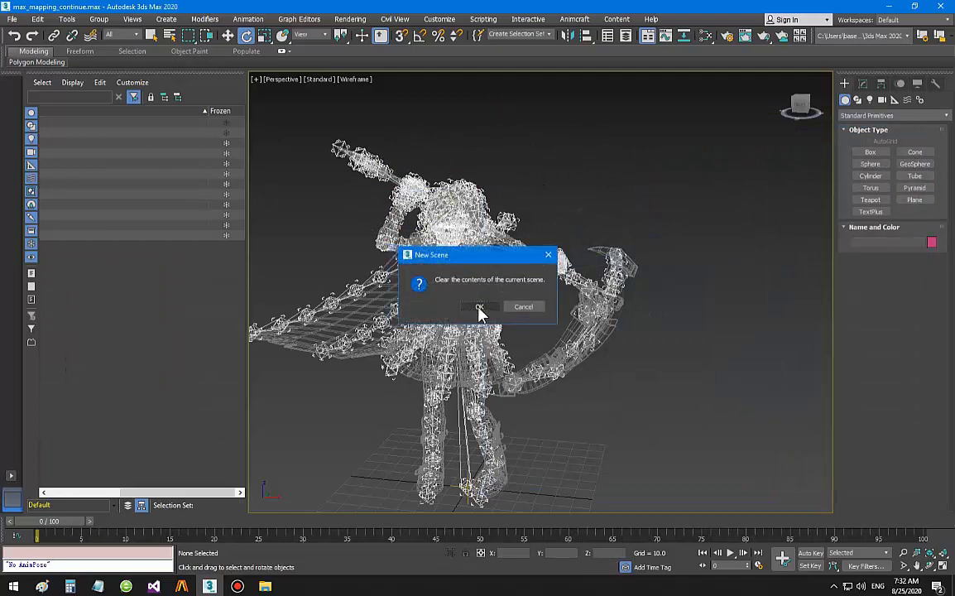
left_click(480, 310)
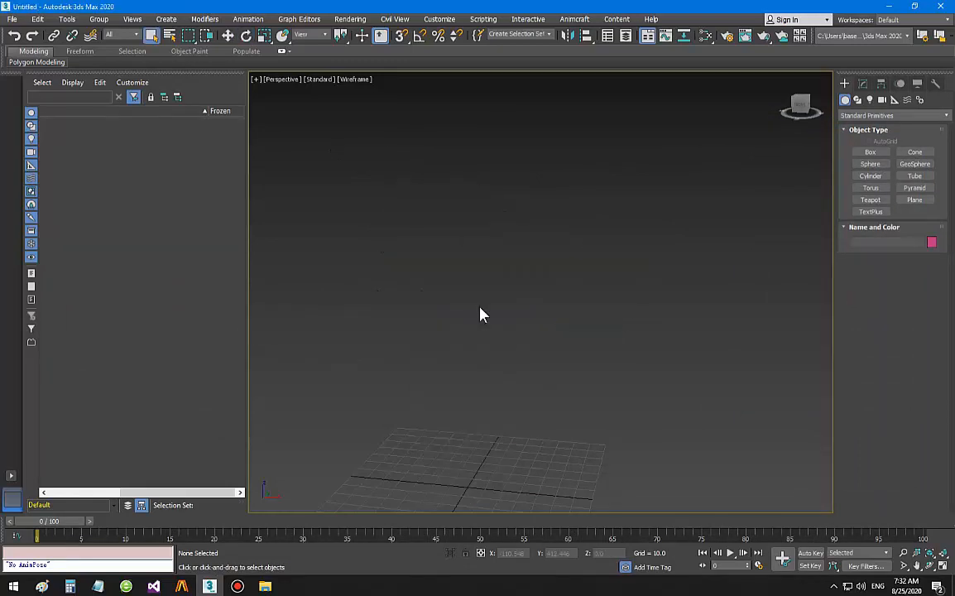
- Open a File Explorer window and go to the ac_samples folder in g:\ac_resources
left_click(272, 585)
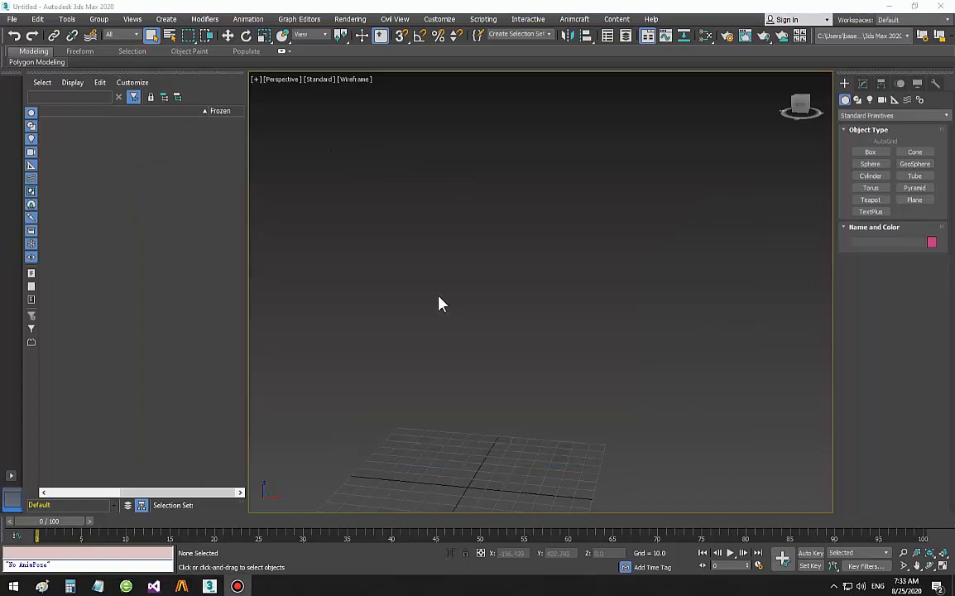
key("super+e")
left_click(474, 233)
type("g:\\ac-")
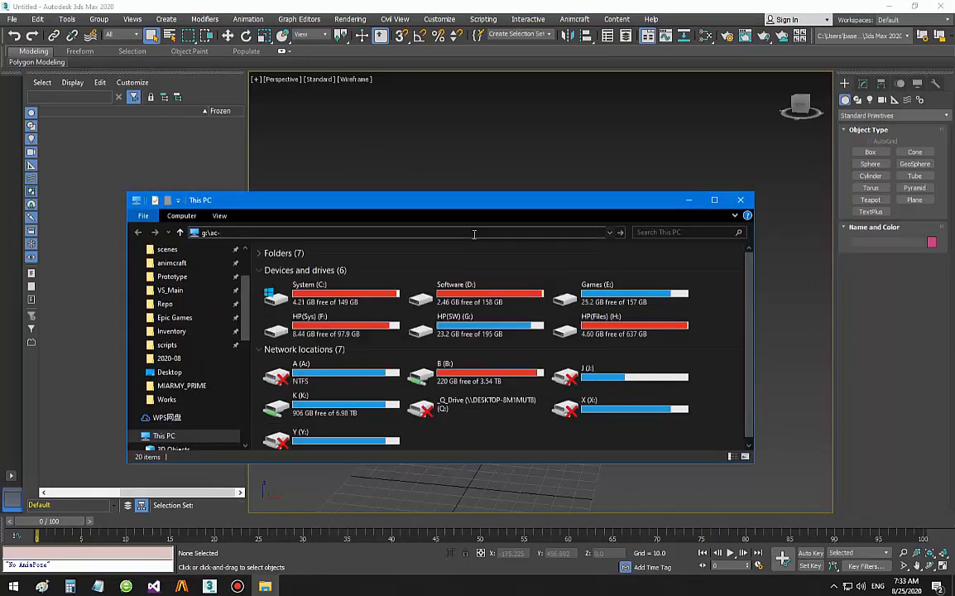
key("BackSpace")
type("_")
key("Down")
key("Down")
key("Up")
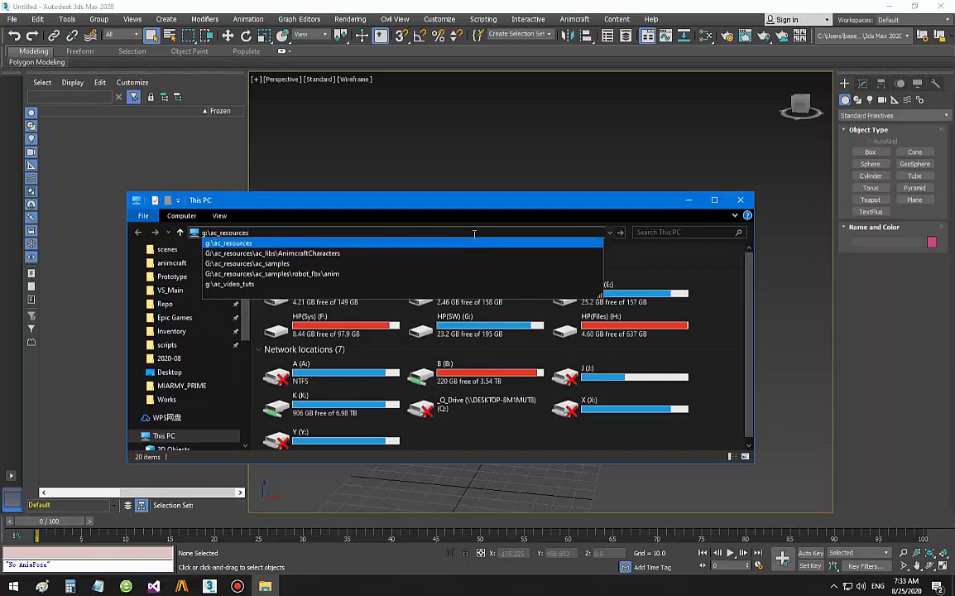
key("Return")
double_click(314, 277)
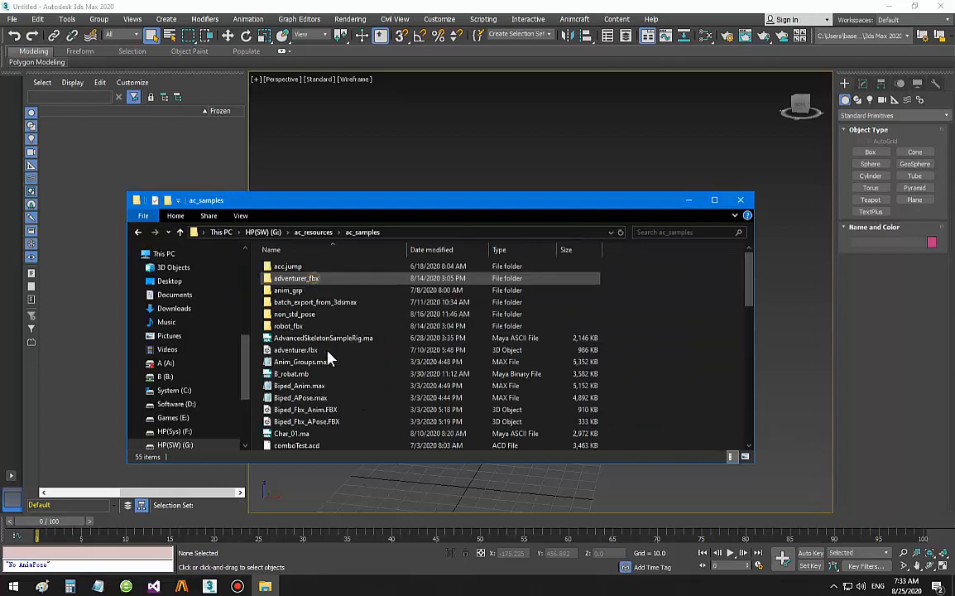
- Import rubyAnimated002.fbx from the ac_samples folder into the empty 3ds Max scene and place it on the grid
left_click(326, 347)
key("r")
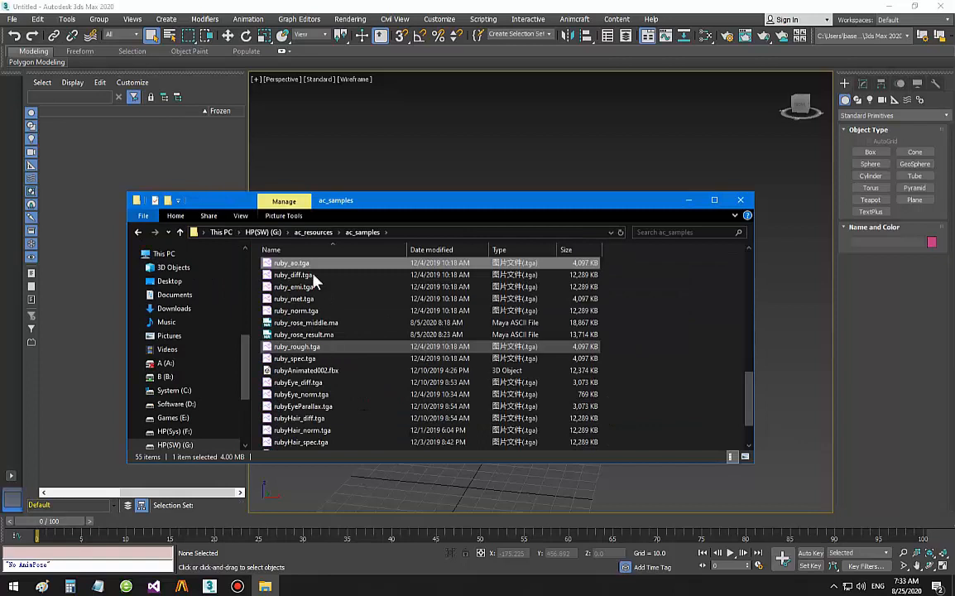
scroll(317, 348, "down", 2)
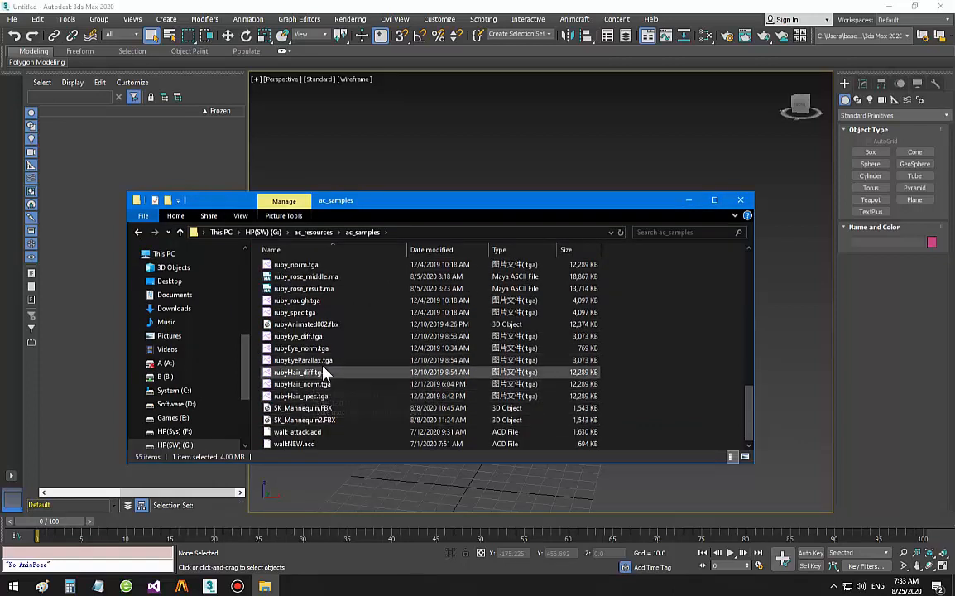
scroll(324, 374, "up", 2)
left_click(348, 395)
left_click_drag(313, 401, 457, 135)
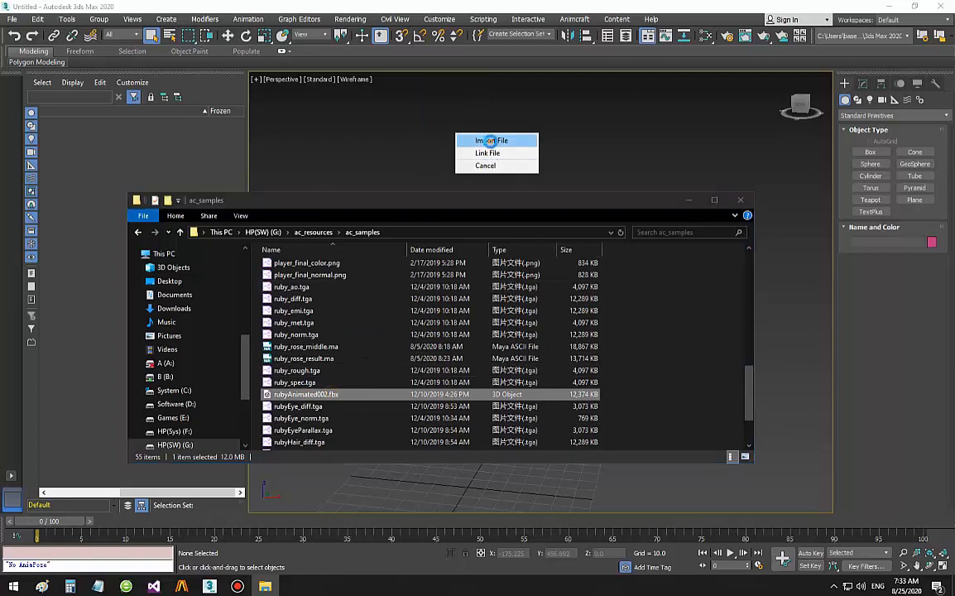
left_click(495, 141)
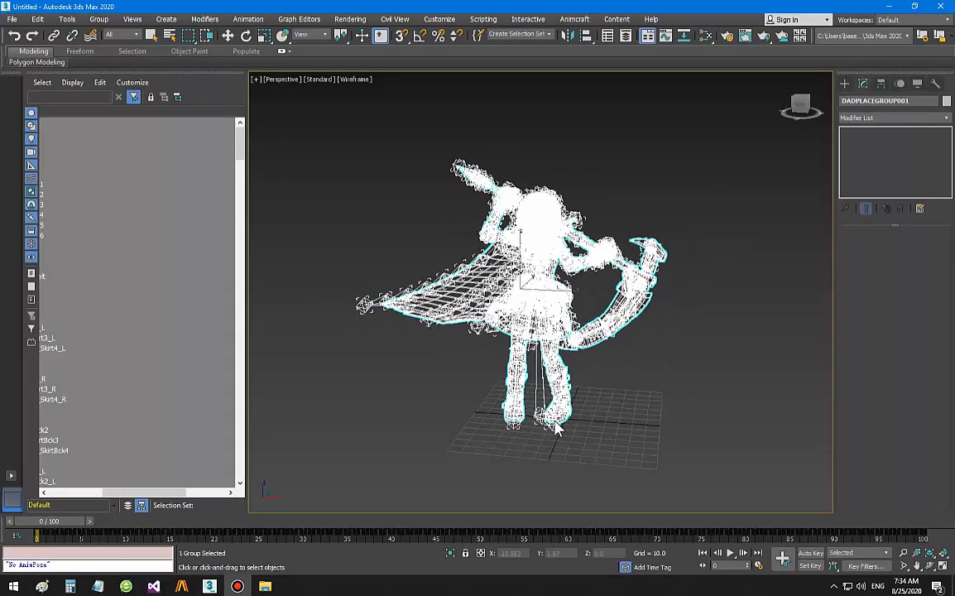
left_click(569, 423)
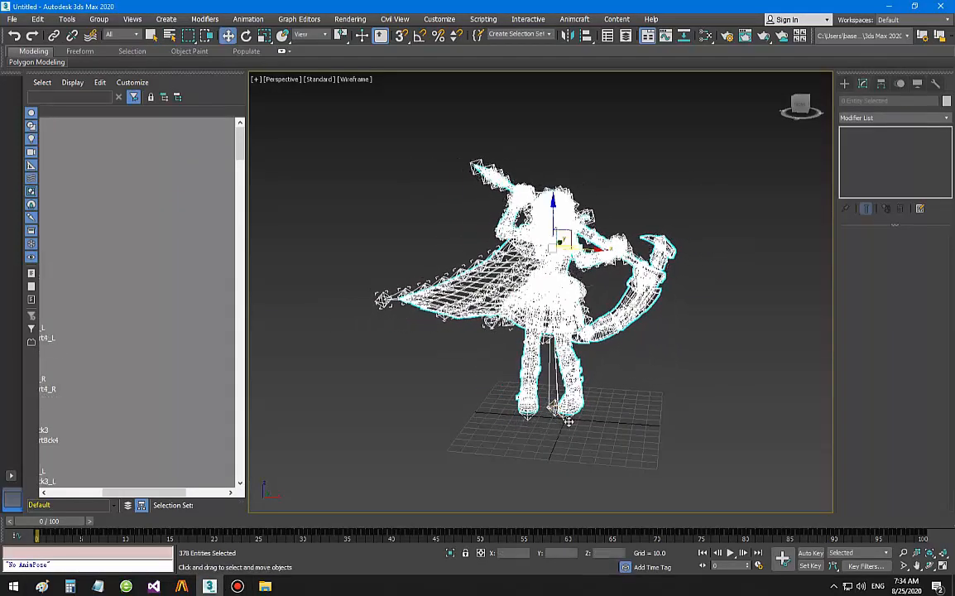
- Select only Bip001_Root and set its X and Y position to 0
middle_click_drag(569, 422, 561, 454, "alt")
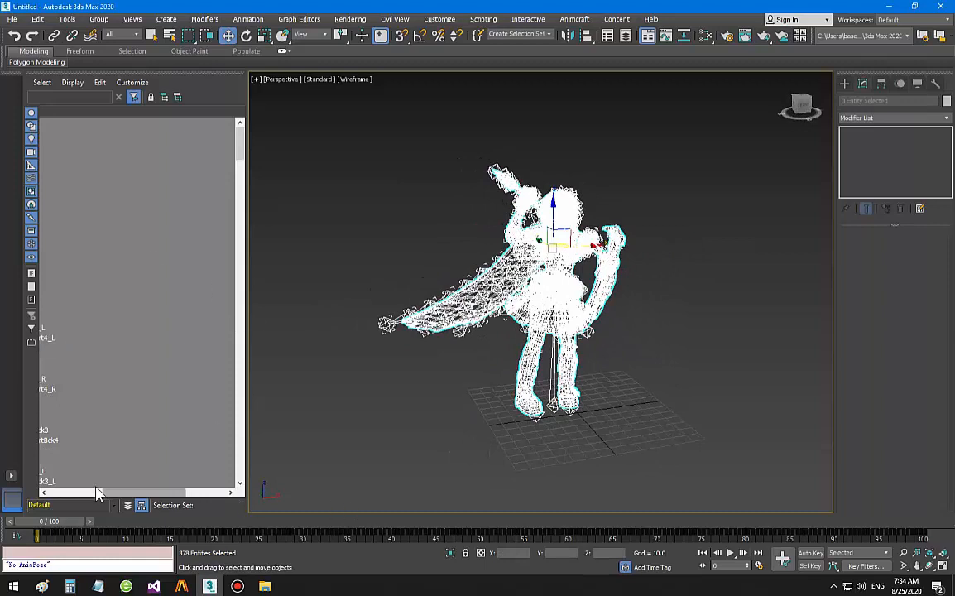
left_click_drag(121, 494, 47, 492)
left_click(102, 123)
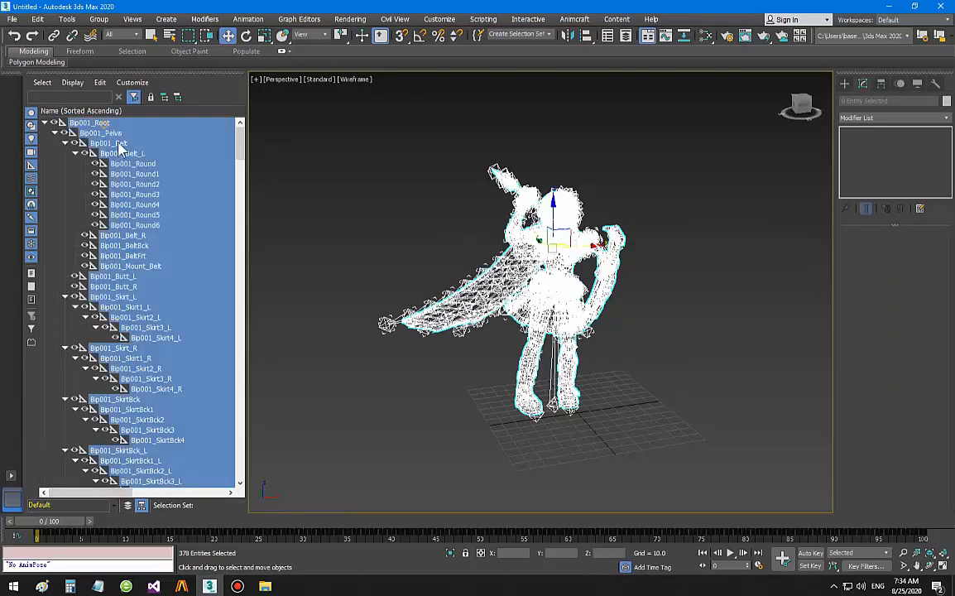
left_click(304, 214)
left_click(91, 123)
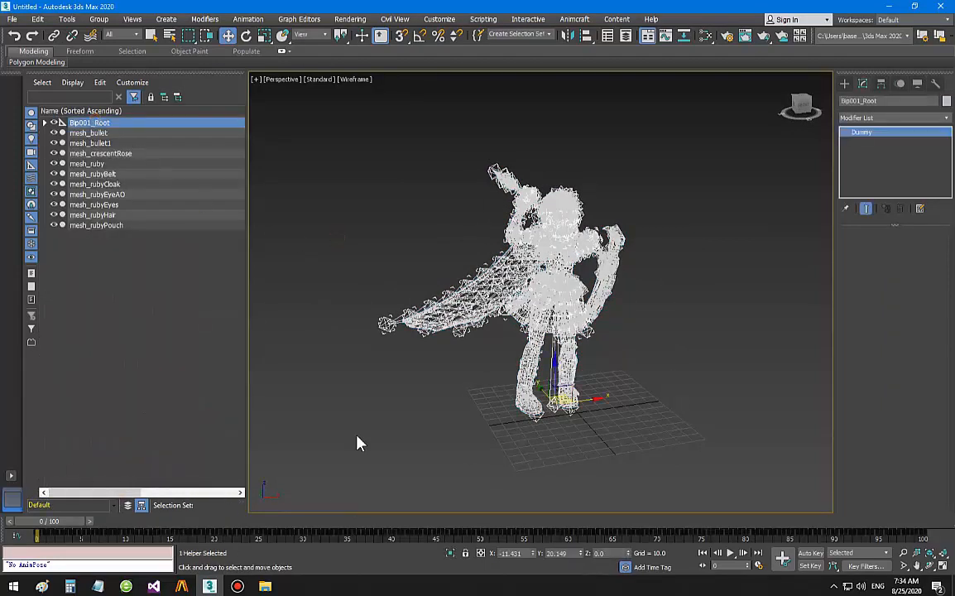
left_click(513, 554)
type("0")
key("Tab")
type("0")
key("Return")
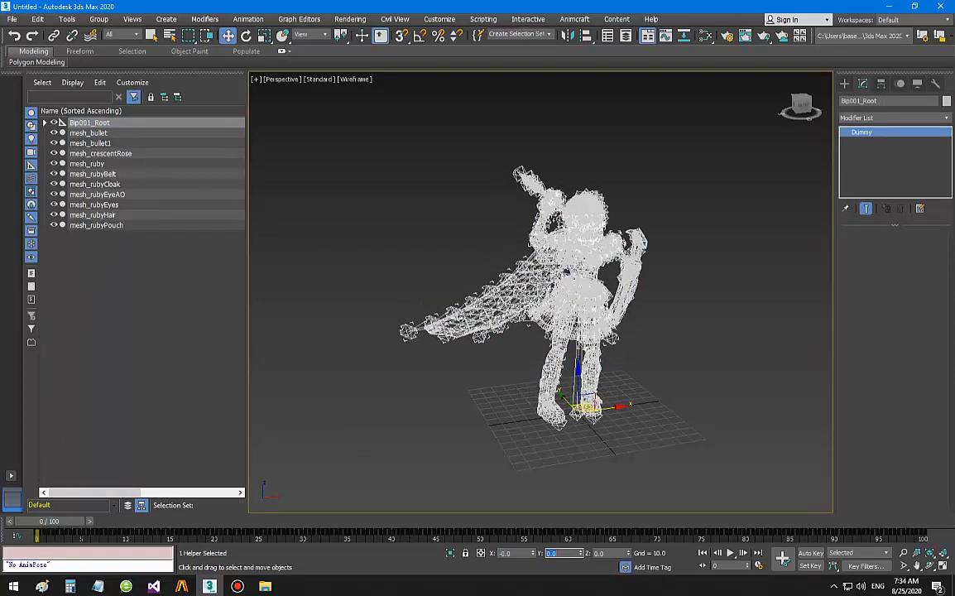
- Expand Bip001_Root and Bip001_Pelvis in the hierarchy to inspect the imported bones, and select Bip001_Belt
middle_click_drag(590, 450, 666, 379, "alt")
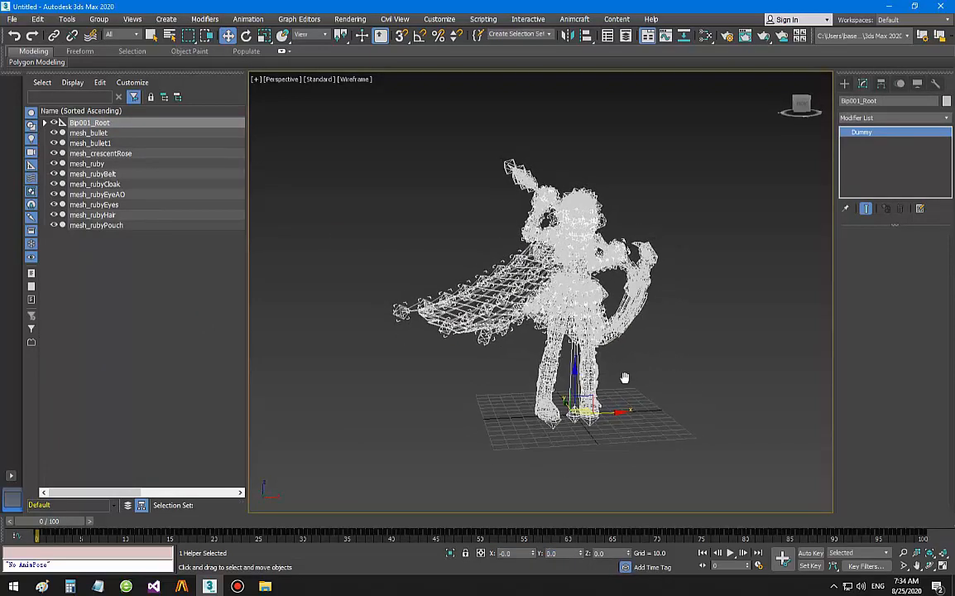
scroll(612, 392, "up", 3)
left_click(44, 123)
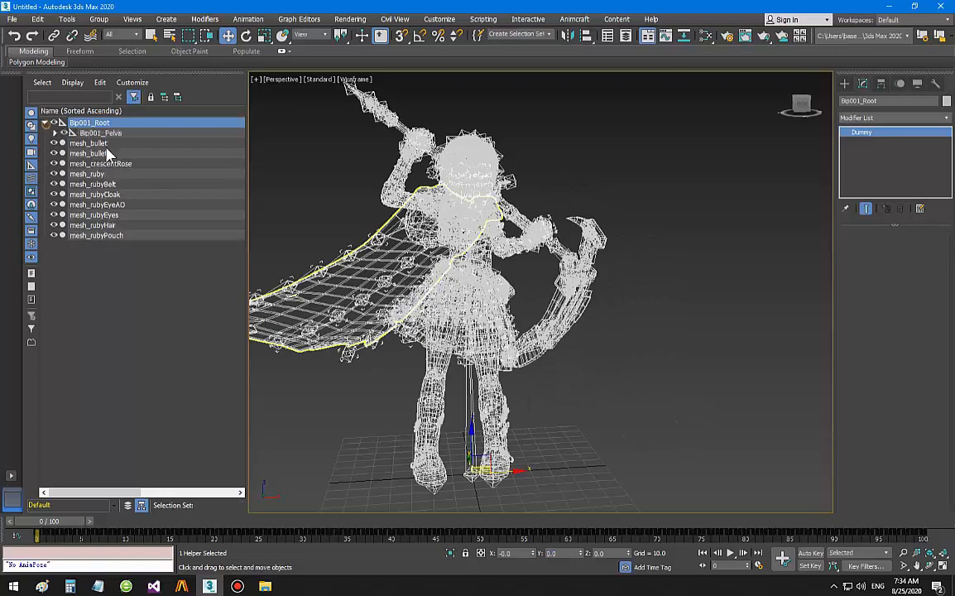
left_click(102, 134)
middle_click_drag(495, 389, 563, 394, "alt")
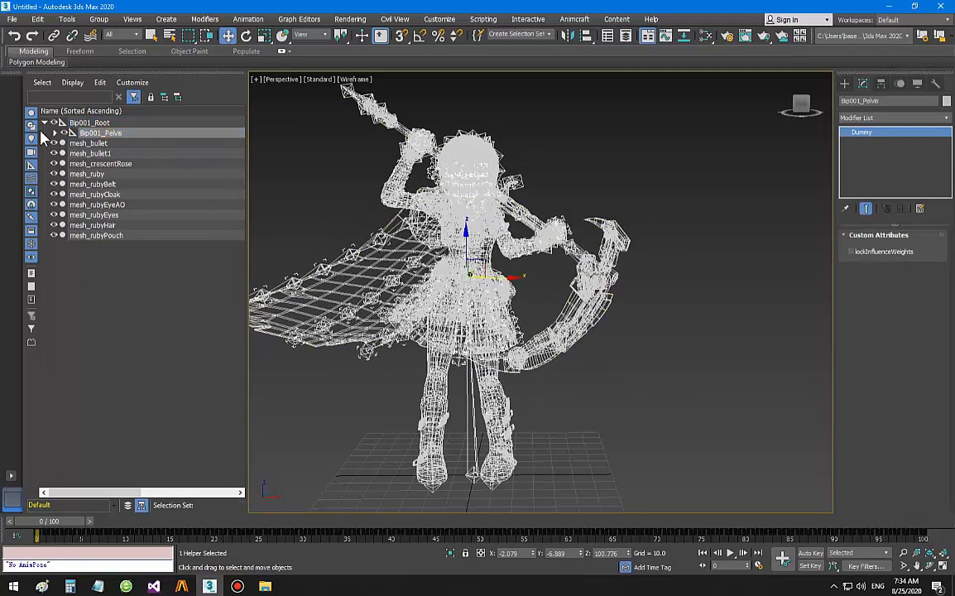
left_click(56, 134)
left_click(110, 142)
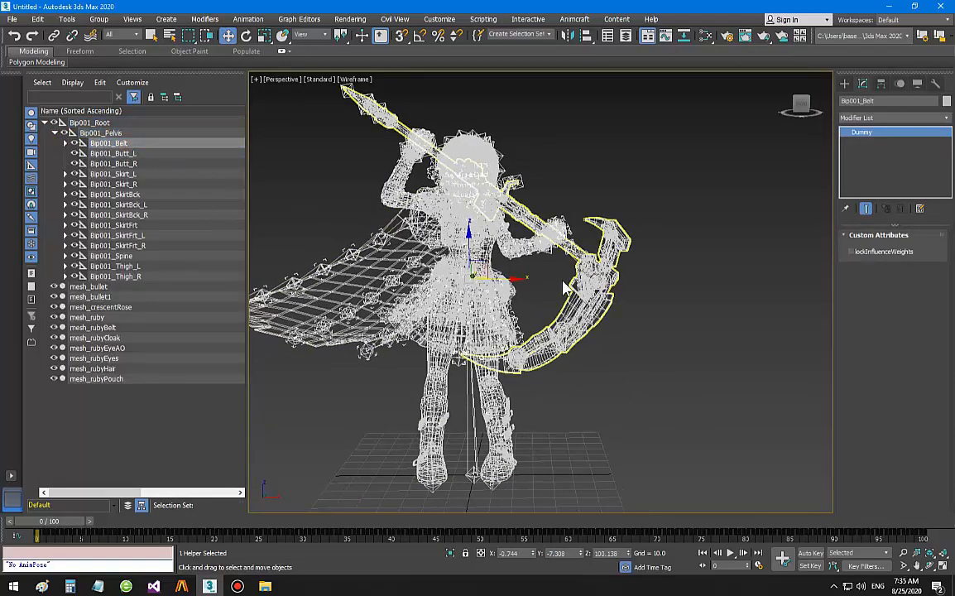
- Open Animcraft's Controller Mapping Editor and move it to the side of the character
middle_click_drag(565, 283, 557, 91, "alt")
left_click(574, 19)
left_click(591, 78)
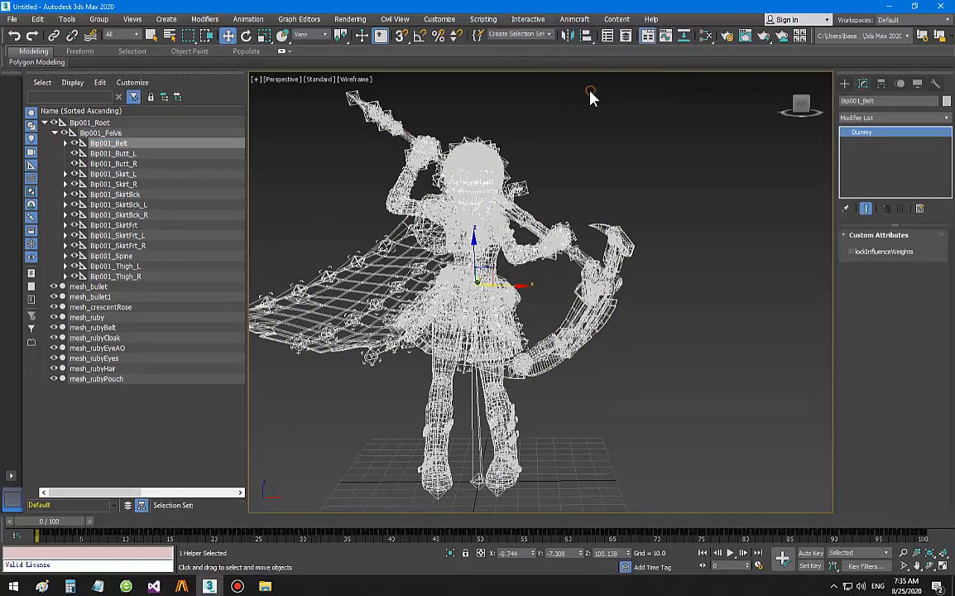
left_click_drag(553, 108, 806, 91)
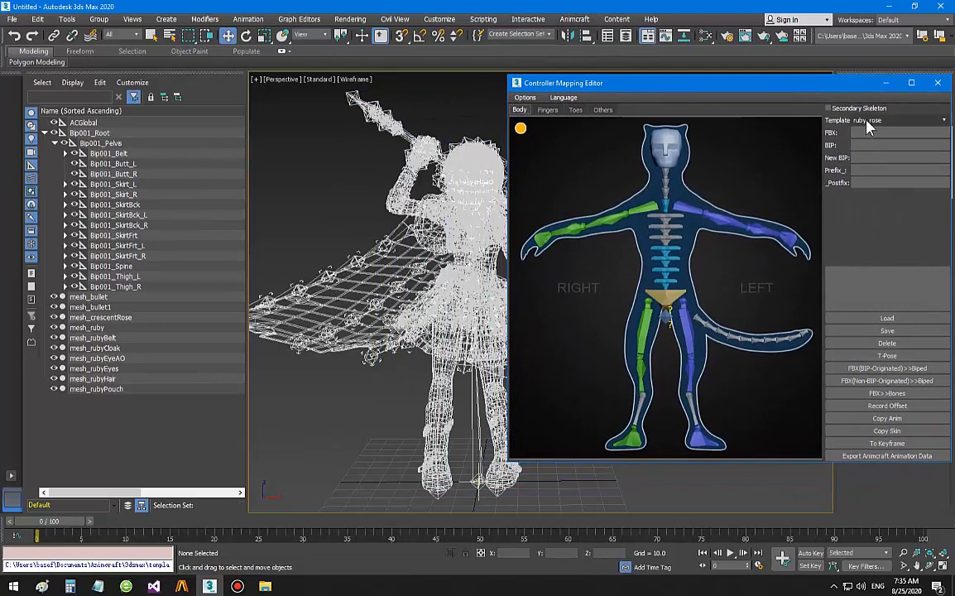
- Examine the ruby_rose template's finger, toe, other and body bone mappings, and select the ACGlobal helper in the hierarchy
middle_click_drag(389, 290, 434, 296, "alt")
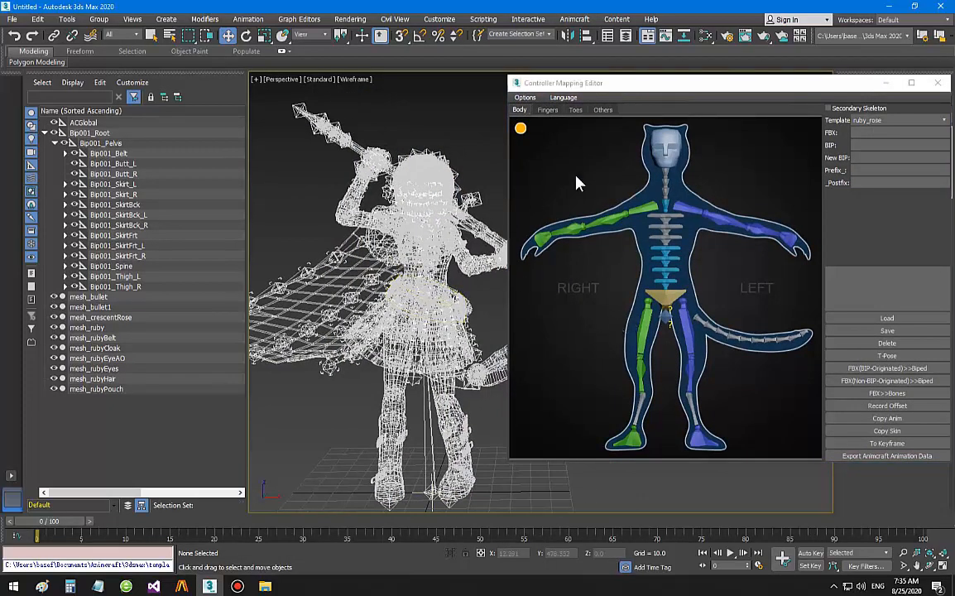
left_click(548, 110)
scroll(419, 334, "down", 3)
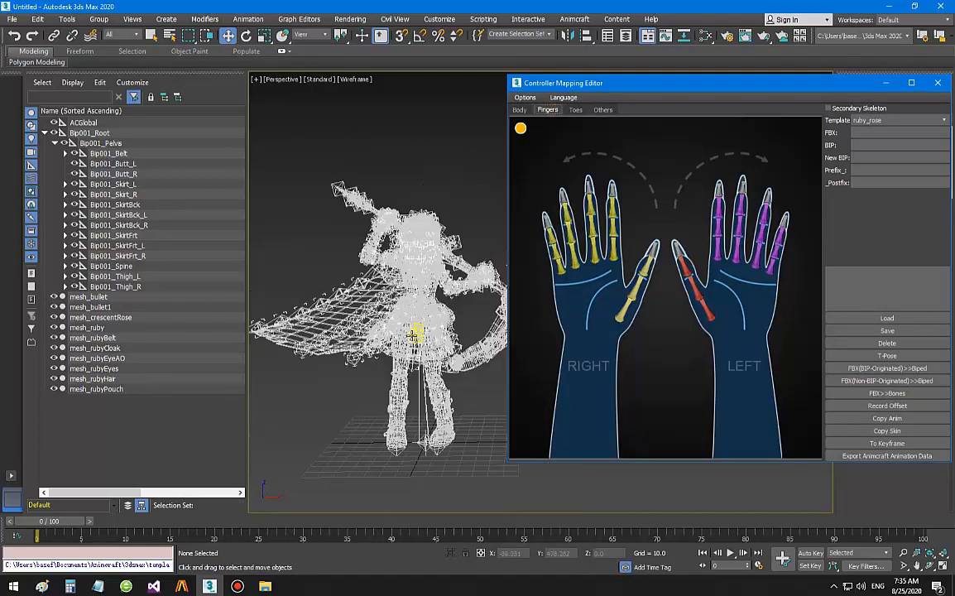
left_click(577, 110)
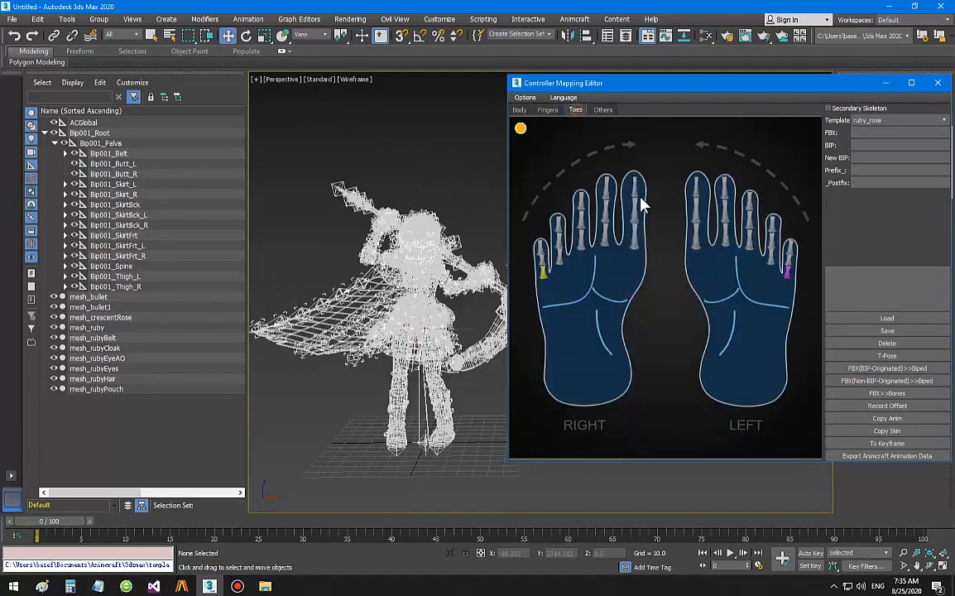
left_click(603, 110)
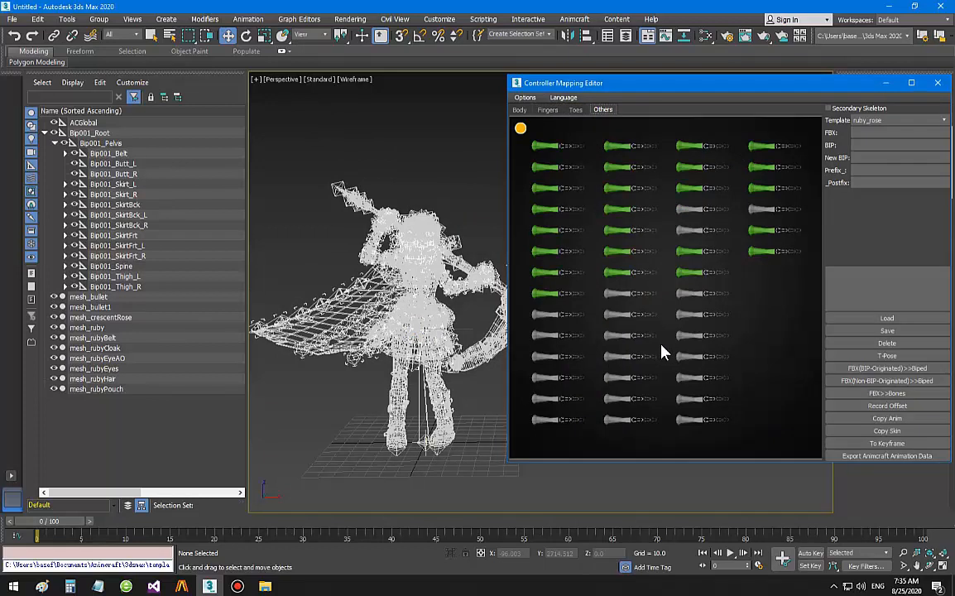
left_click(98, 123)
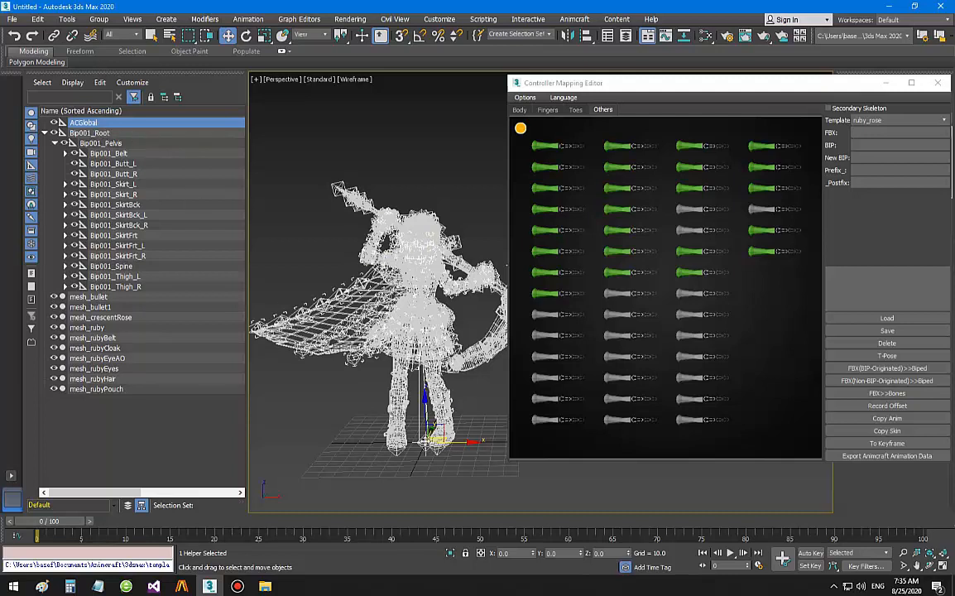
left_click(522, 109)
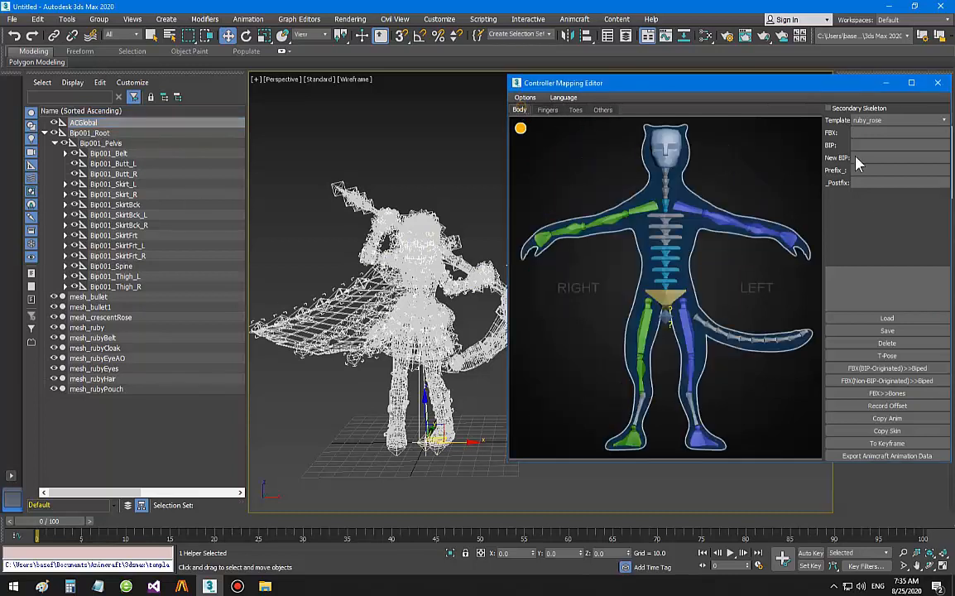